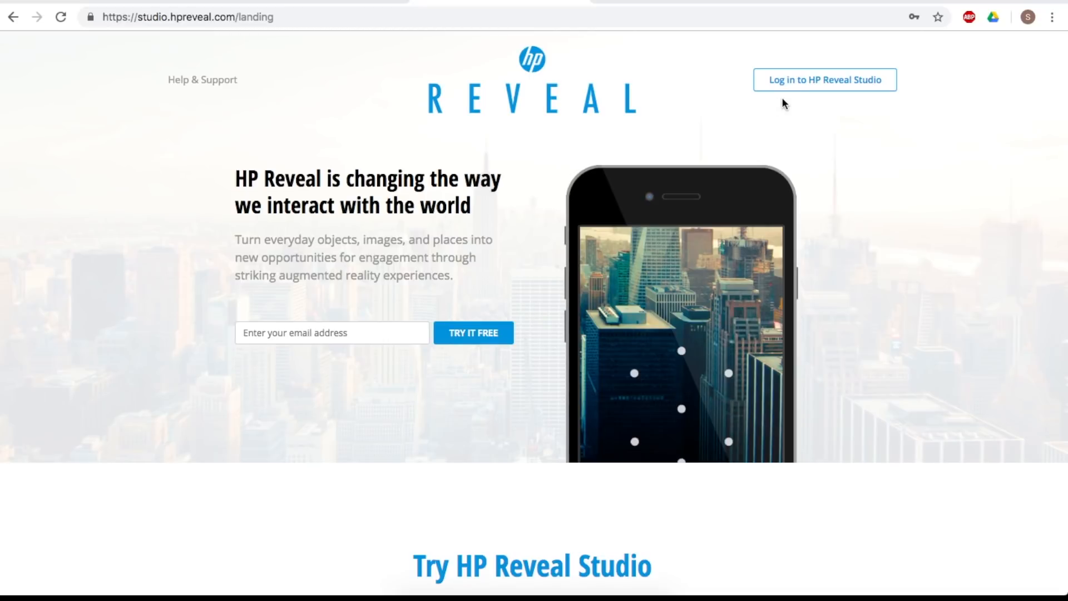
Sign in to HP Reveal Studio with the saved account credentials and browse the existing auras
left_click(807, 79)
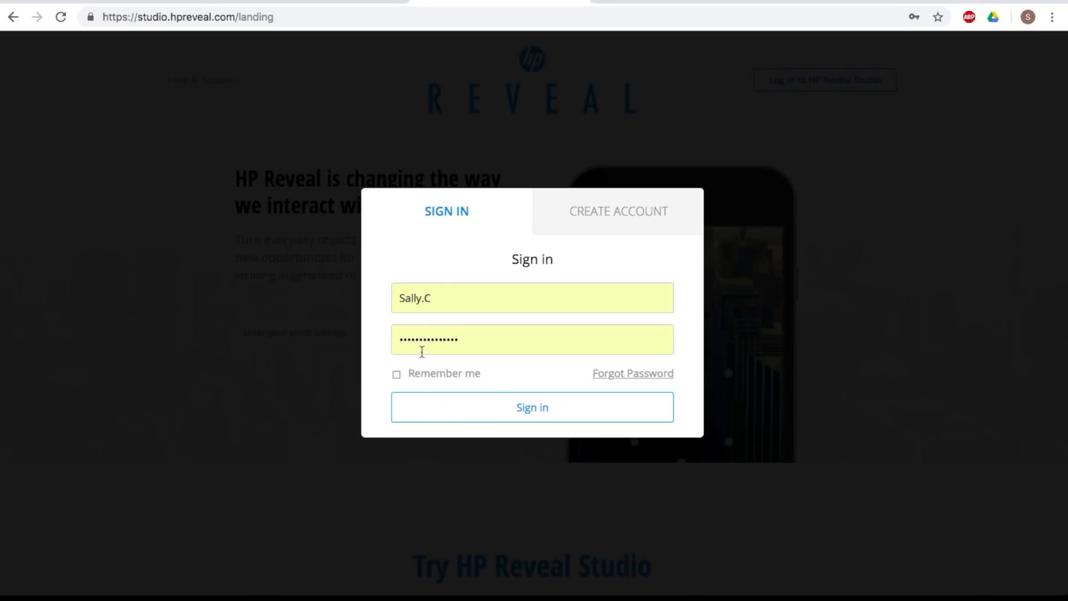
left_click(511, 414)
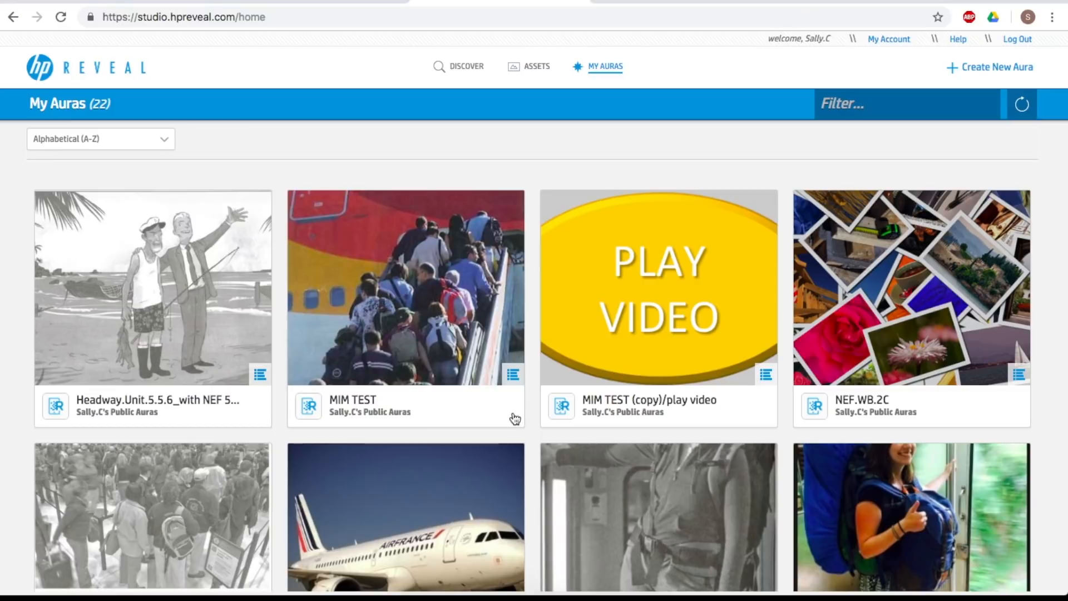
scroll(514, 418, "down", 5)
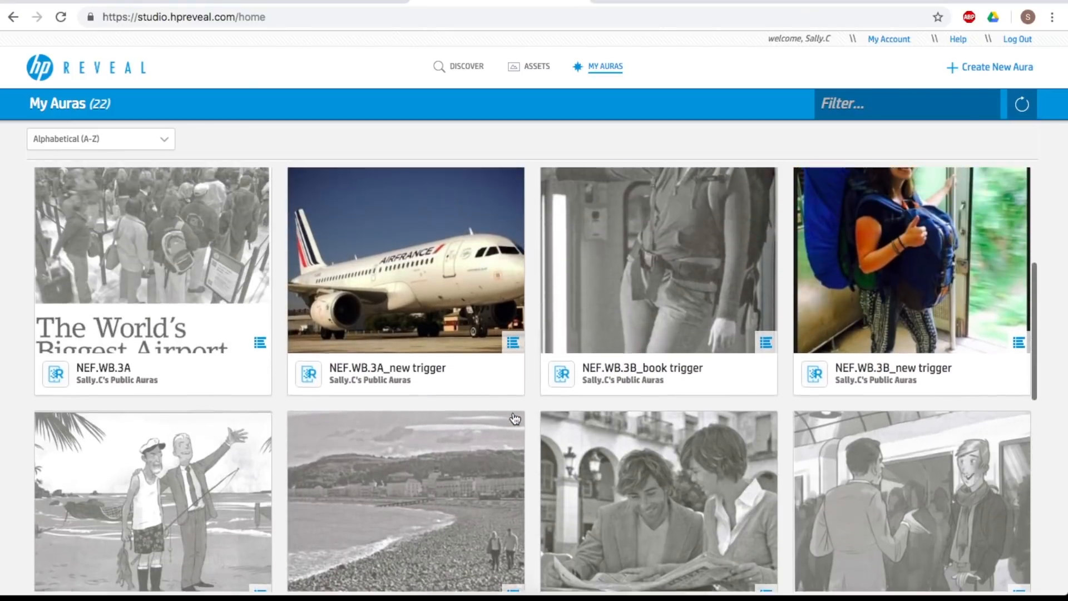
scroll(515, 418, "up", 5)
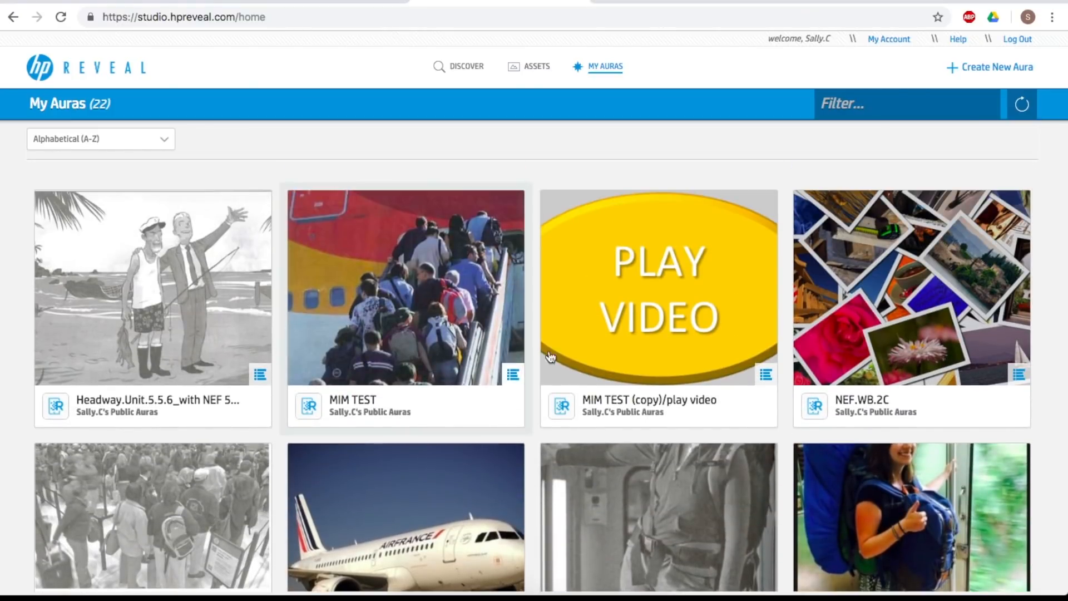
Create a new aura and start choosing a file for its trigger image
left_click(991, 68)
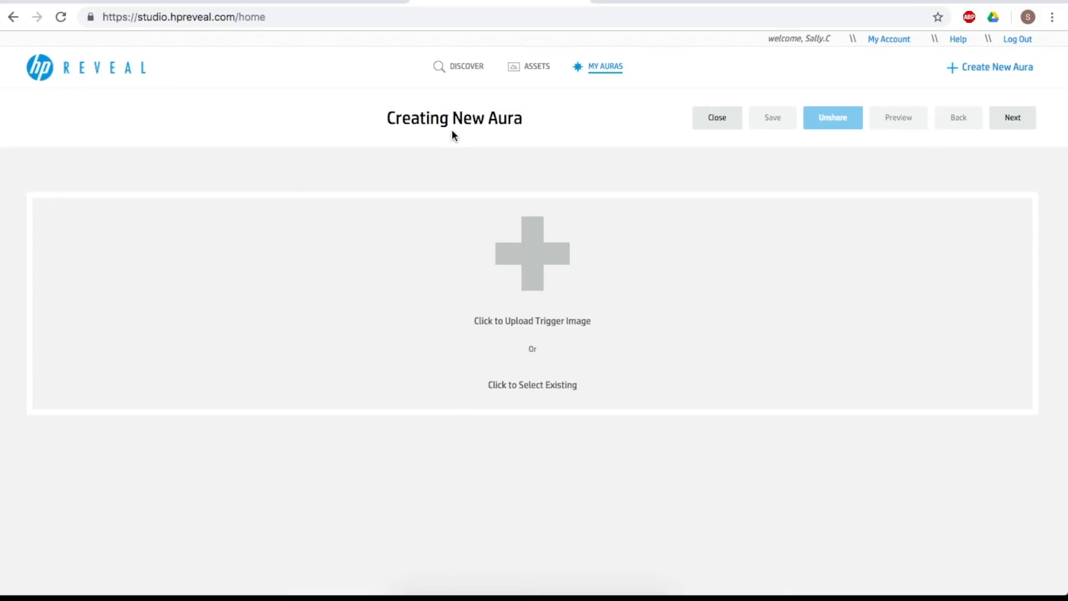
left_click(540, 325)
left_click(871, 248)
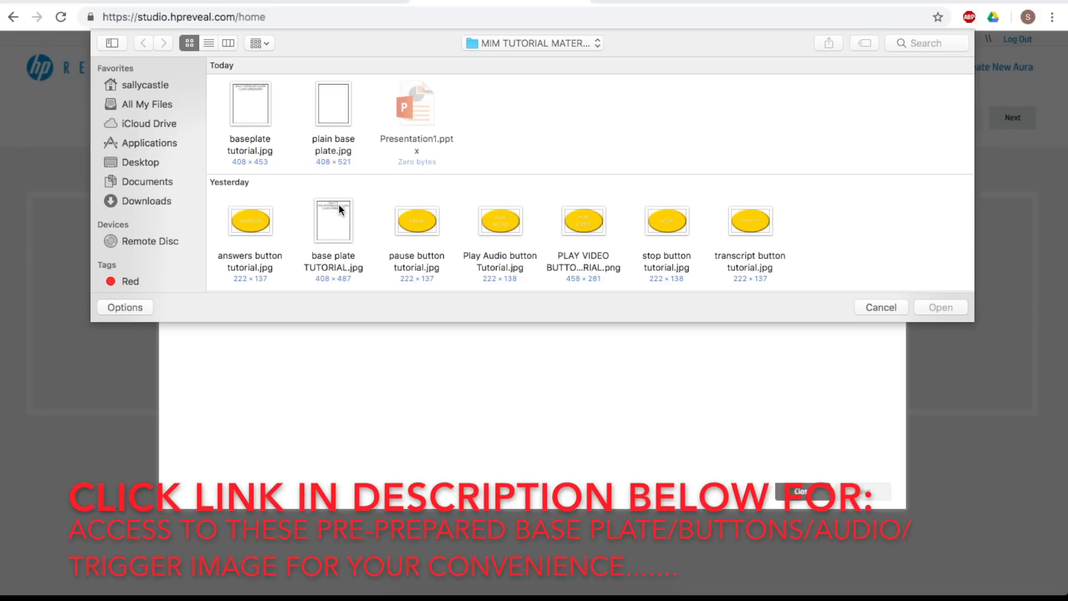
Try to upload the screenshot dated 2018-11-10 at 6.53.32 am as the trigger image, declining to continue training
scroll(338, 207, "down", 5)
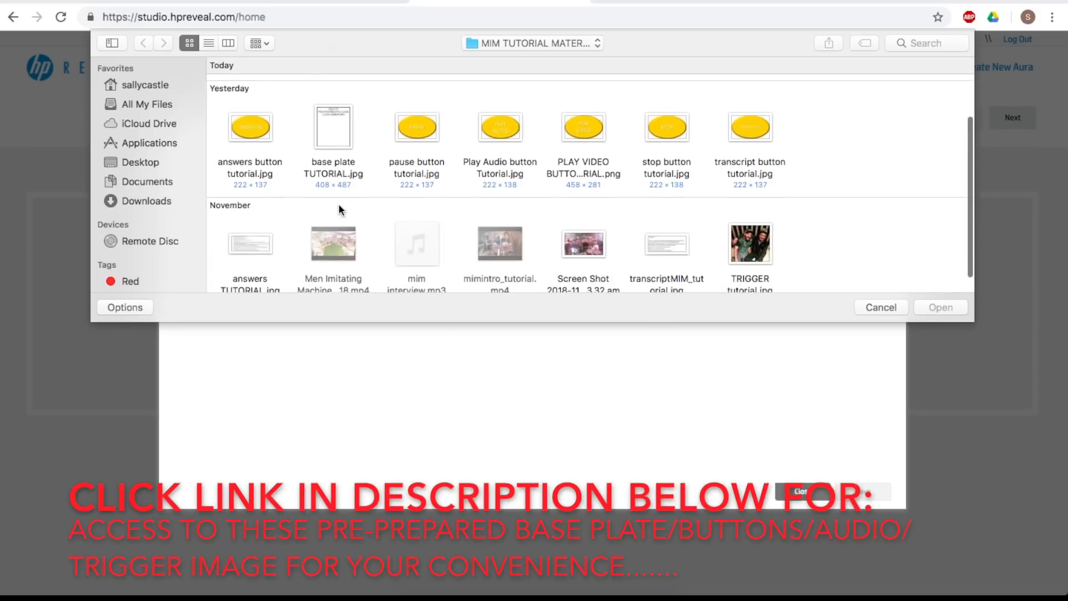
scroll(339, 206, "down", 2)
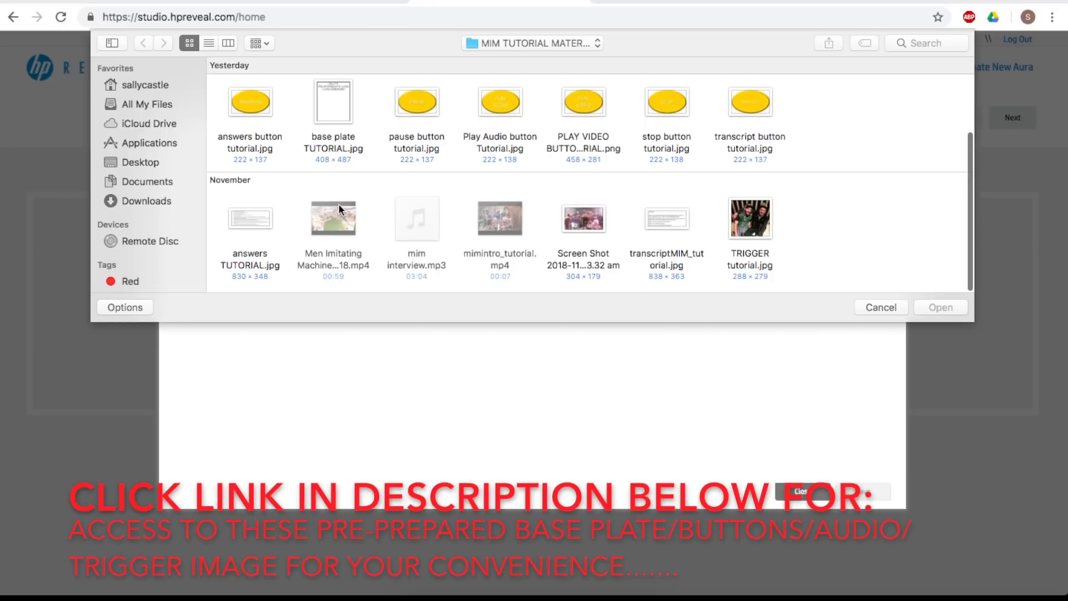
scroll(338, 207, "up", 3)
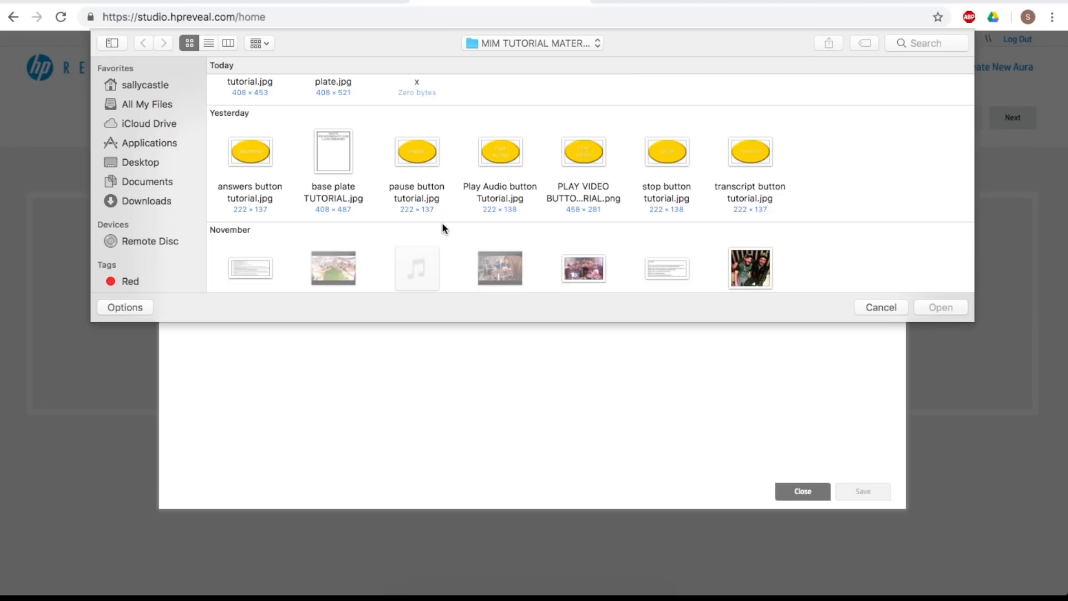
scroll(441, 228, "down", 3)
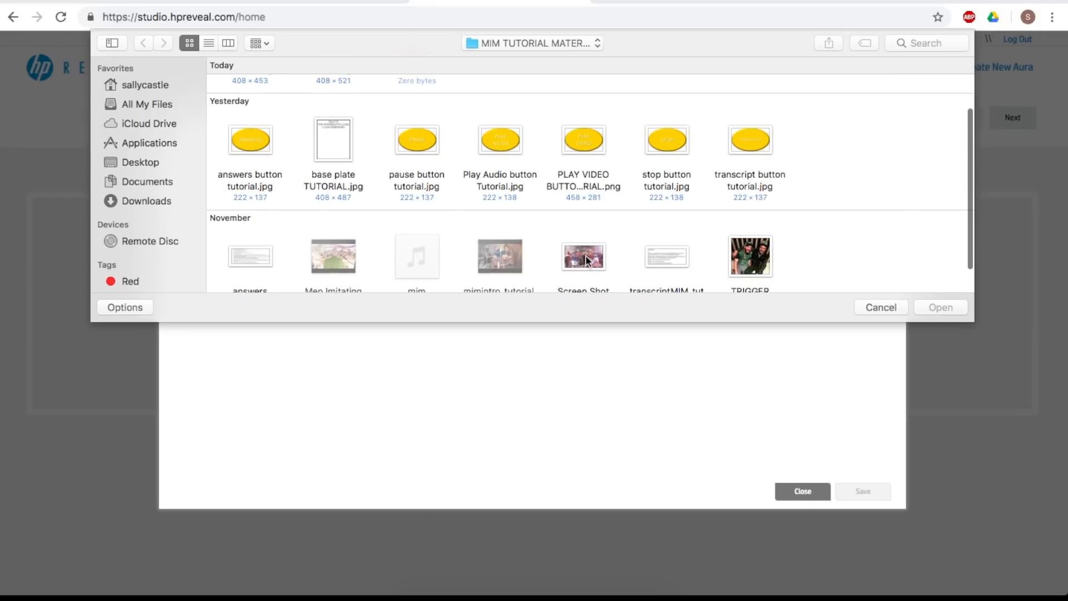
left_click(579, 221)
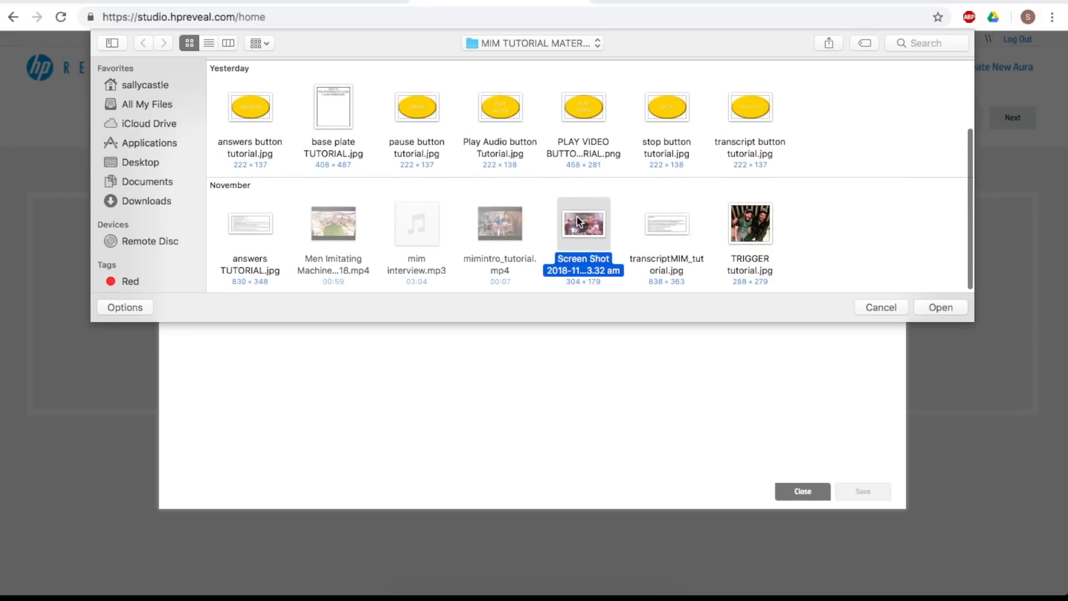
left_click(946, 308)
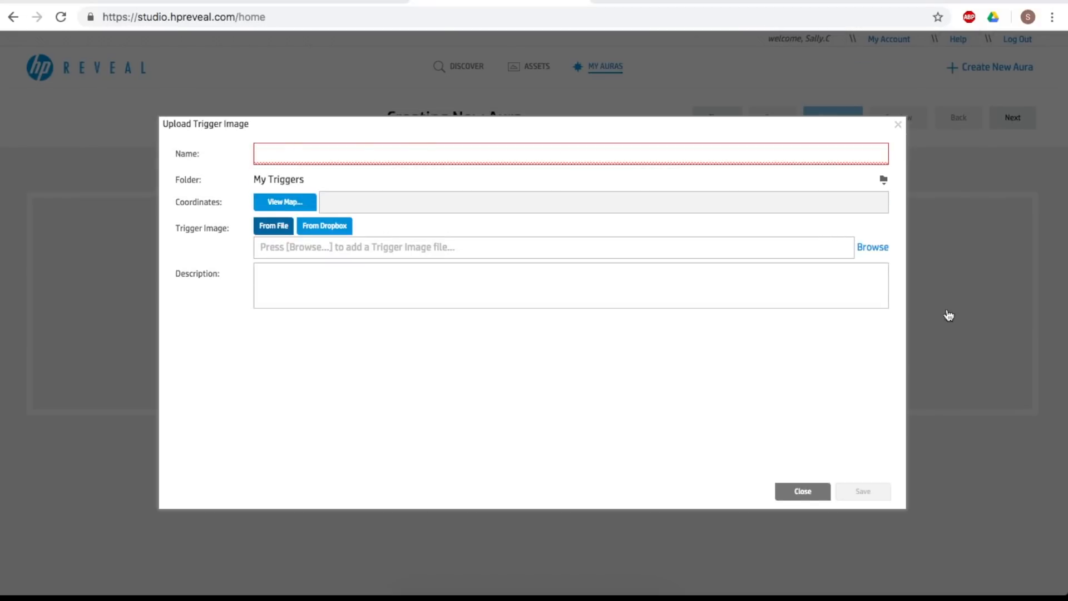
left_click(863, 492)
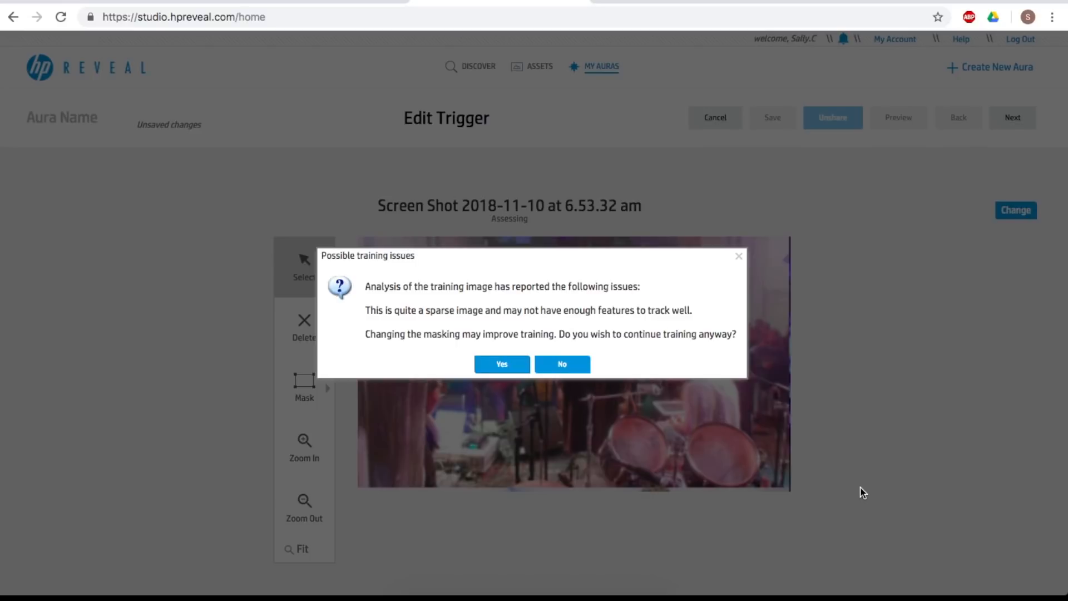
left_click(561, 365)
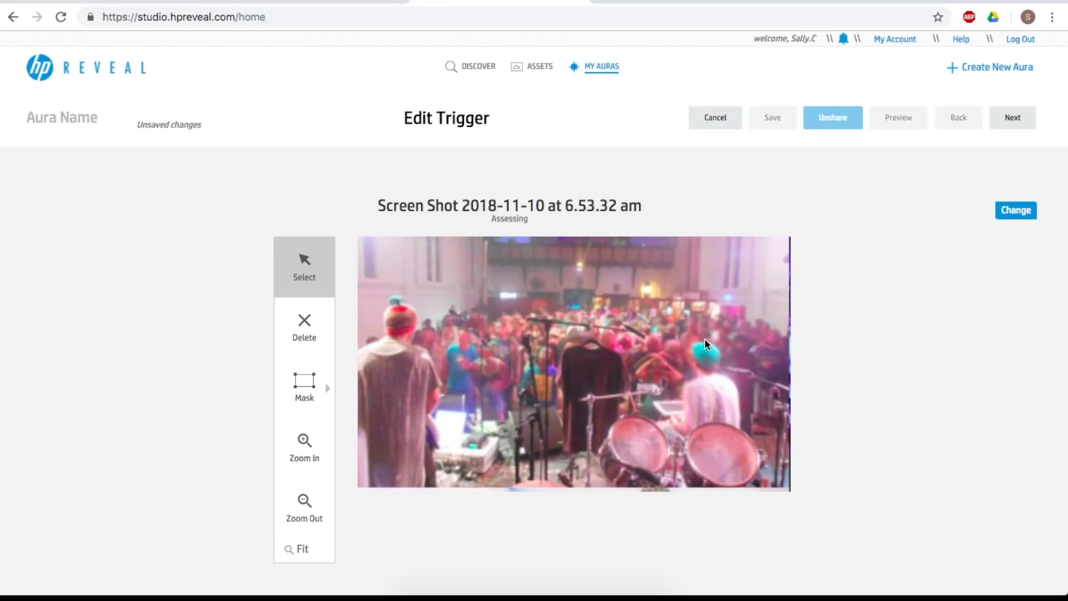
Change the aura's trigger image to the file TRIGGER tutorial.jpg and save the upload
left_click(1015, 211)
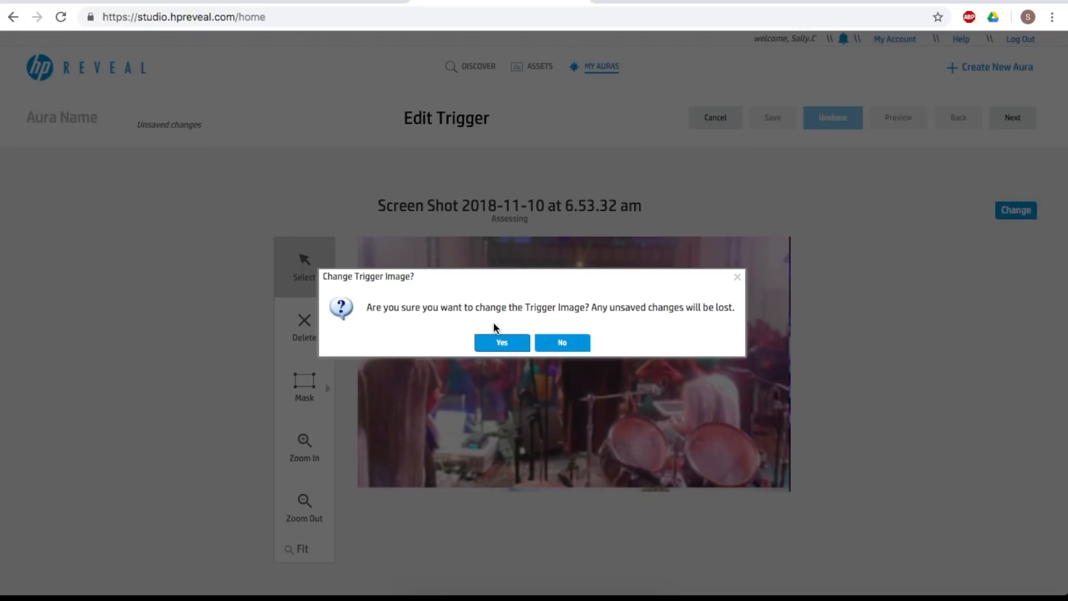
left_click(497, 349)
left_click(509, 328)
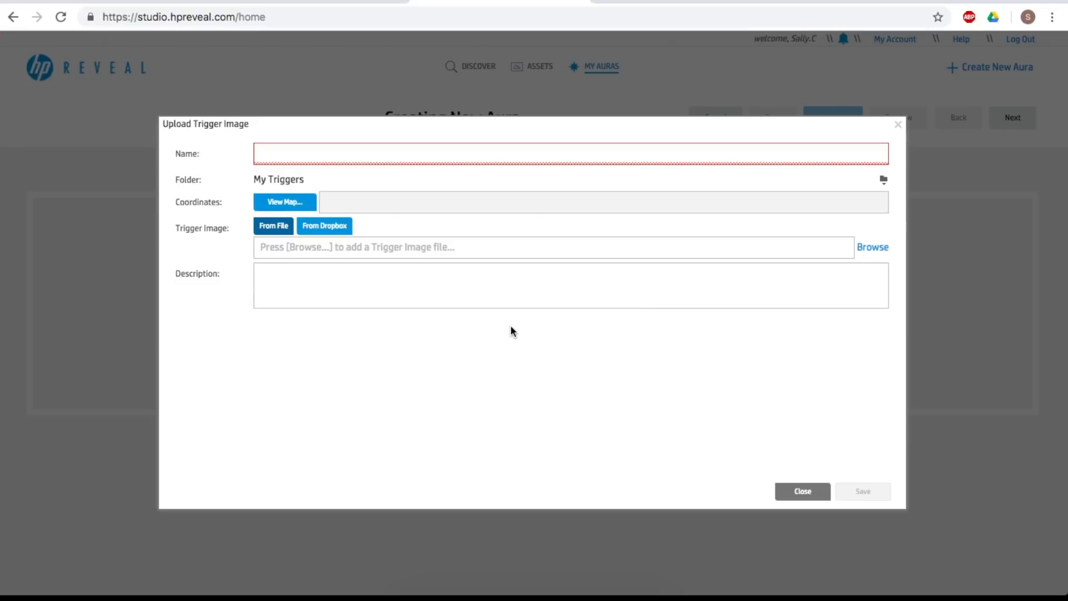
left_click(875, 247)
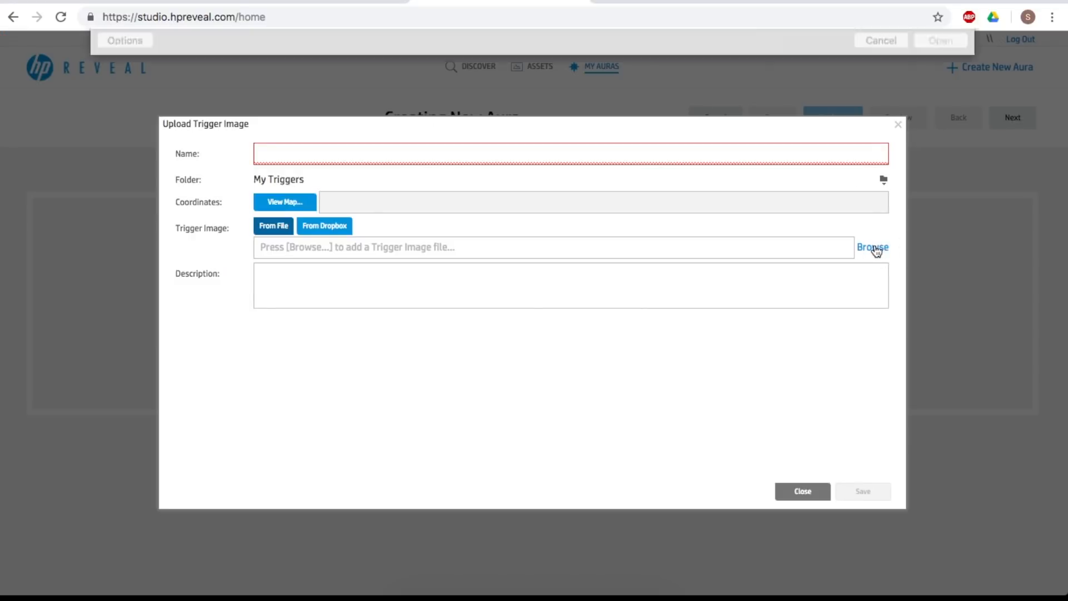
scroll(766, 253, "down", 3)
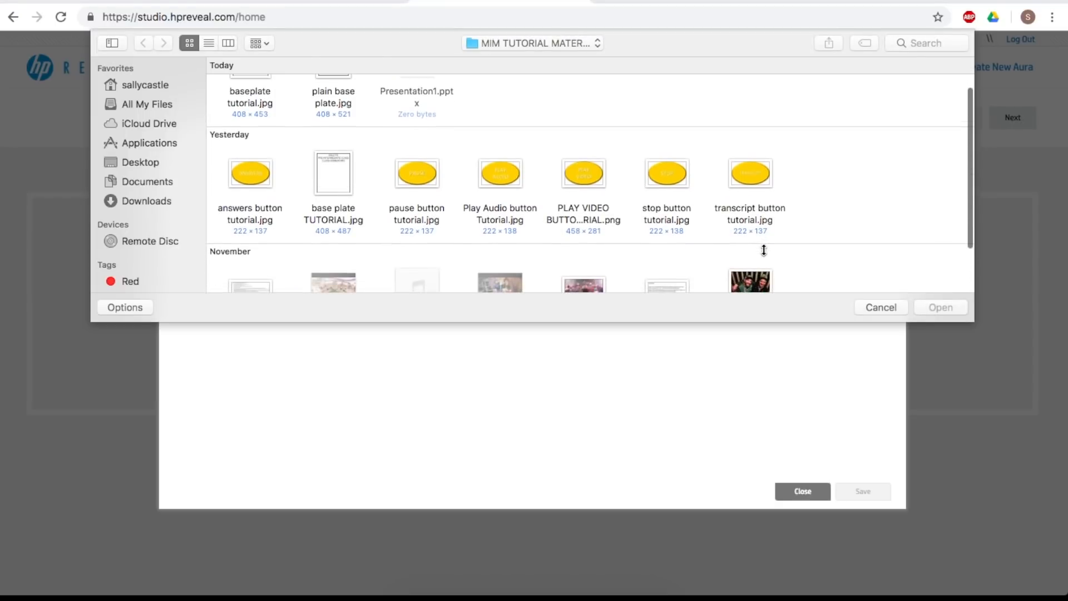
left_click(750, 230)
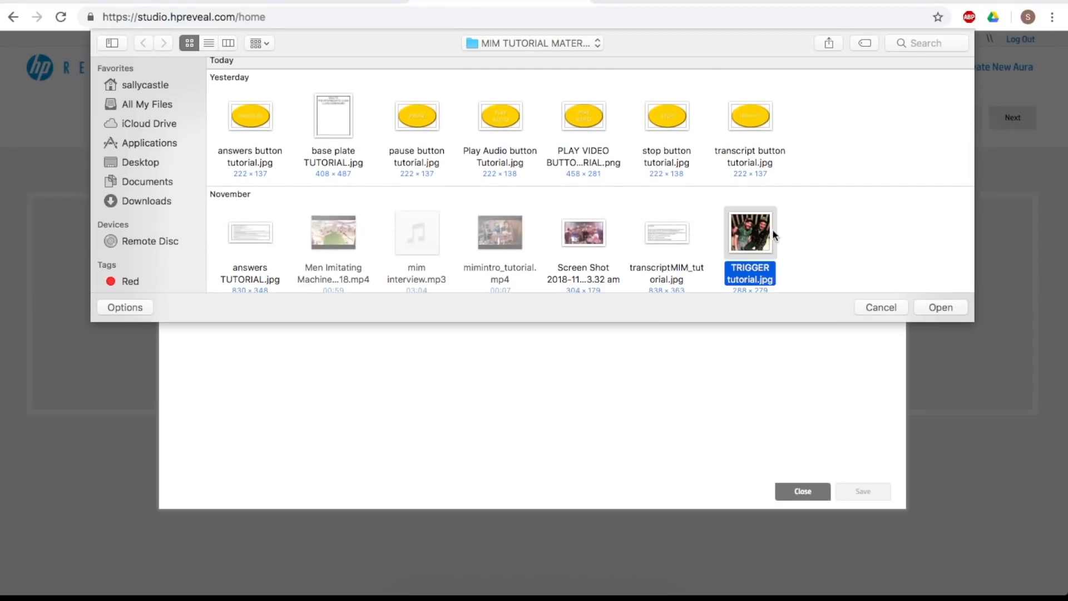
left_click(945, 306)
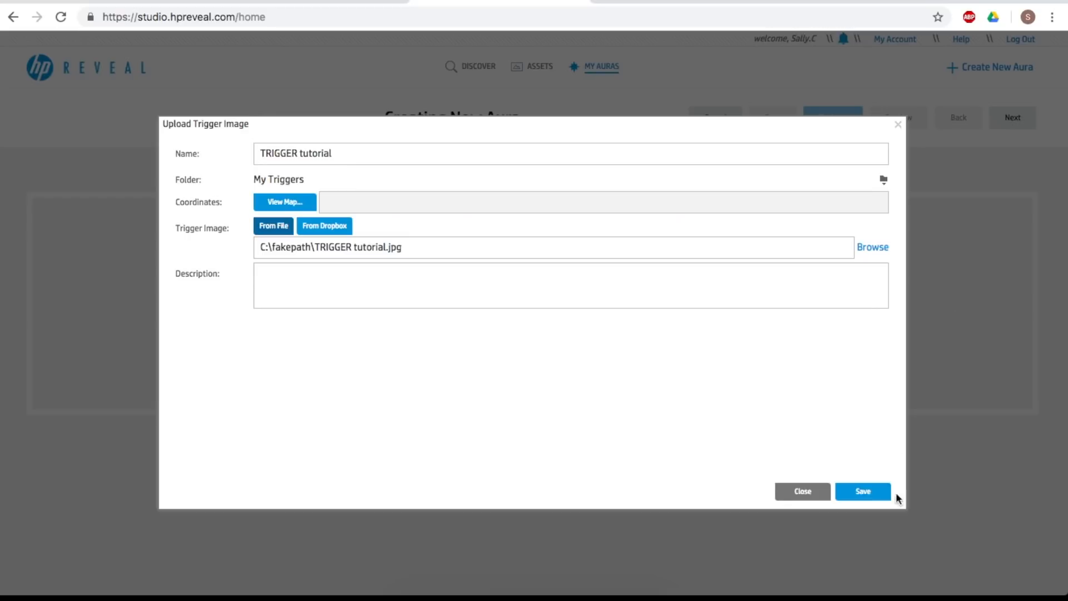
left_click(877, 494)
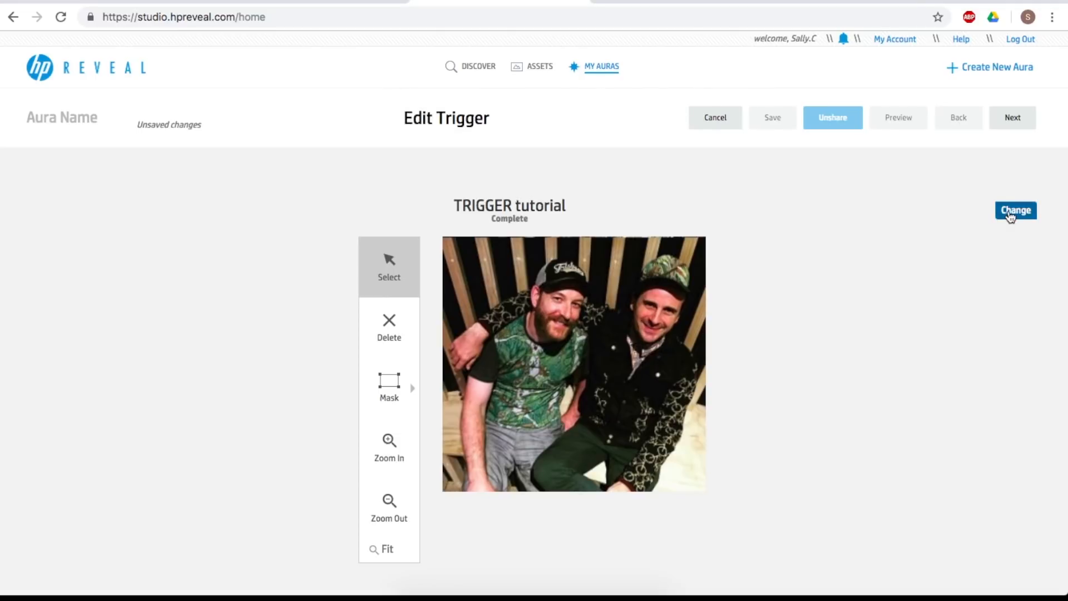
Proceed to the overlays stage and upload mimintro_tutorial.mp4 as a video overlay
left_click(1011, 119)
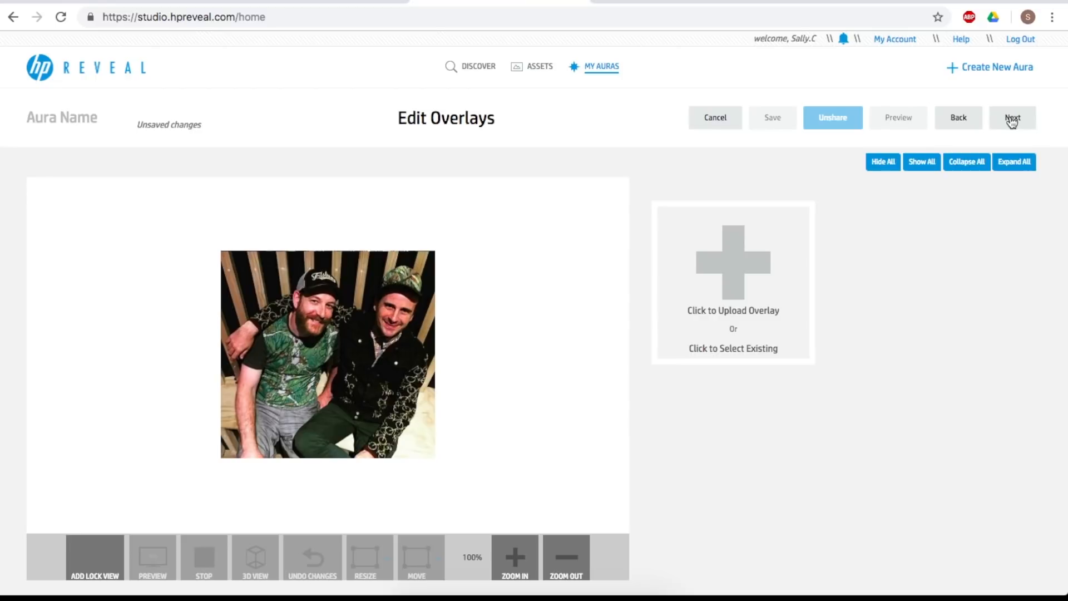
left_click(717, 317)
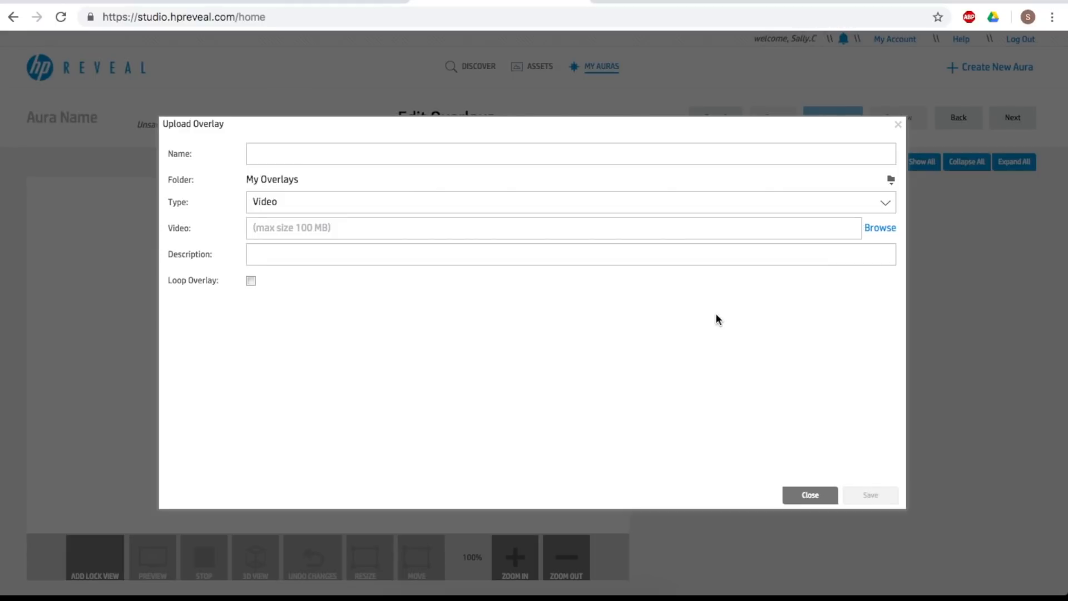
left_click(886, 205)
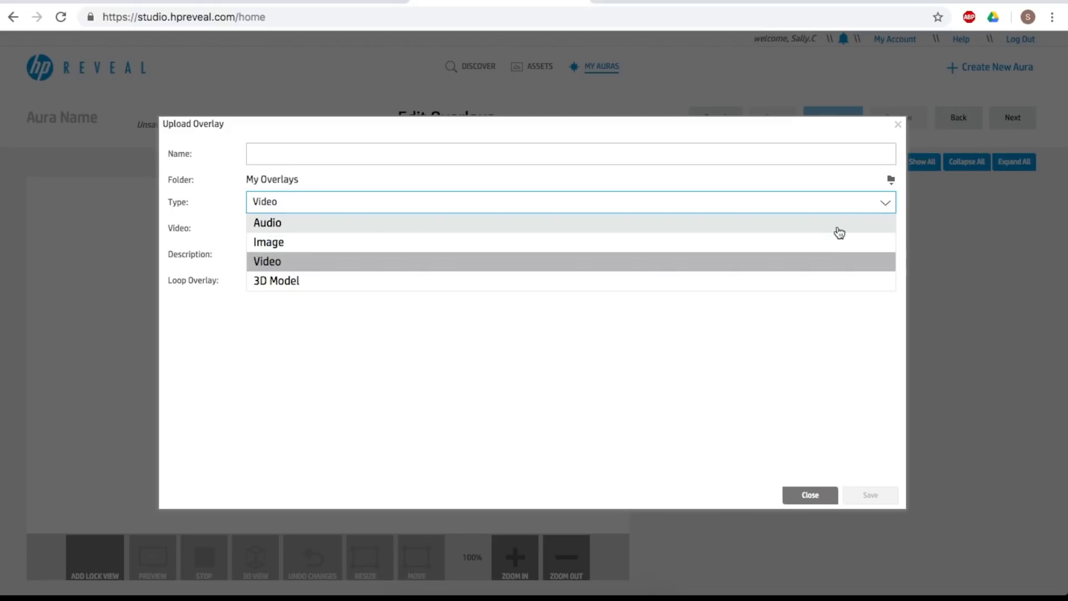
left_click(826, 269)
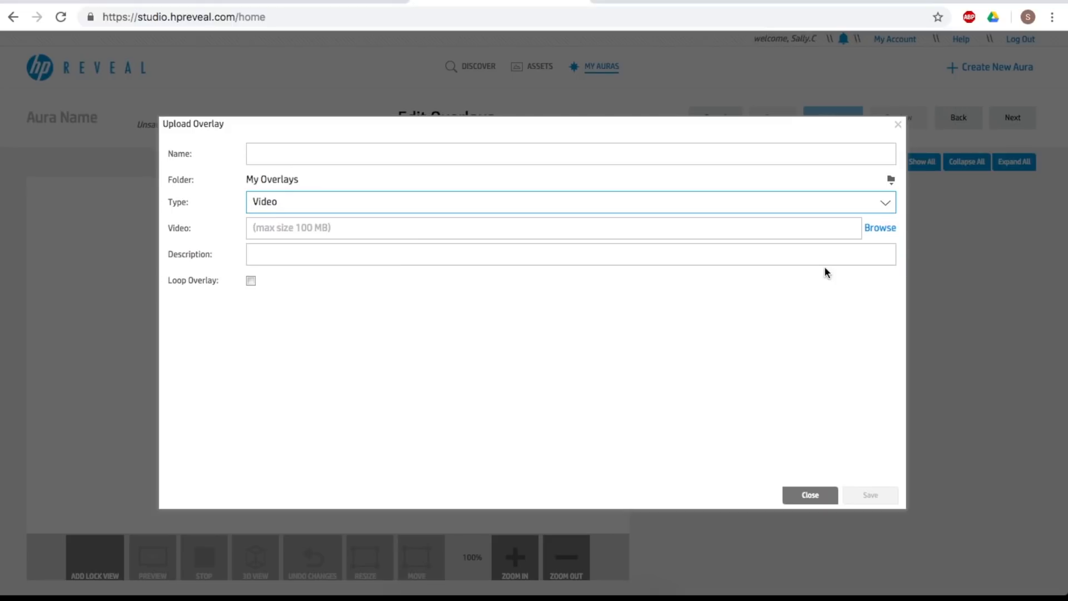
left_click(881, 228)
scroll(829, 216, "down", 3)
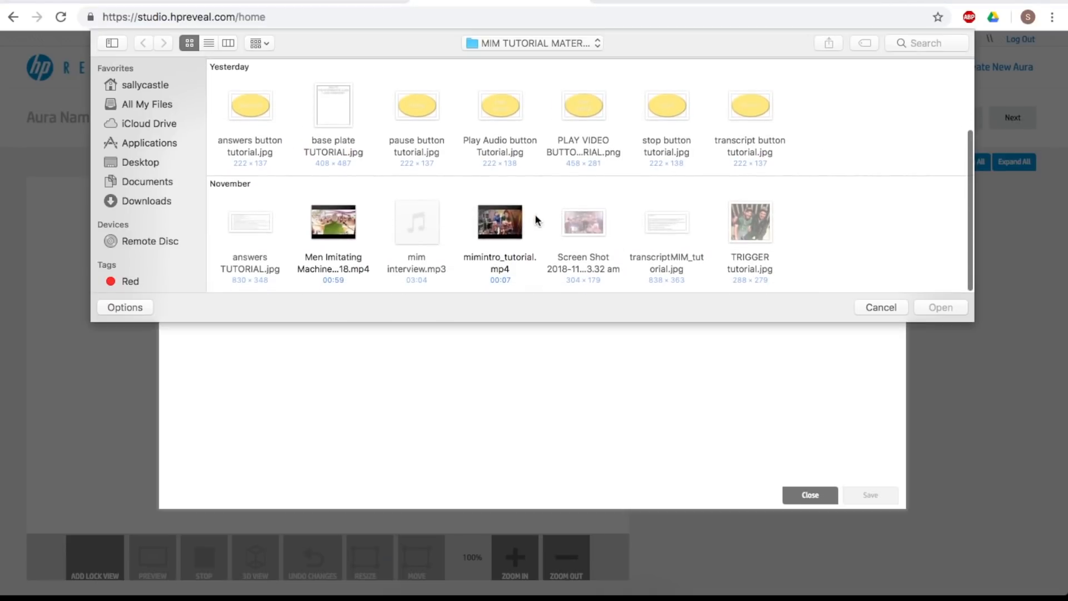
left_click(500, 222)
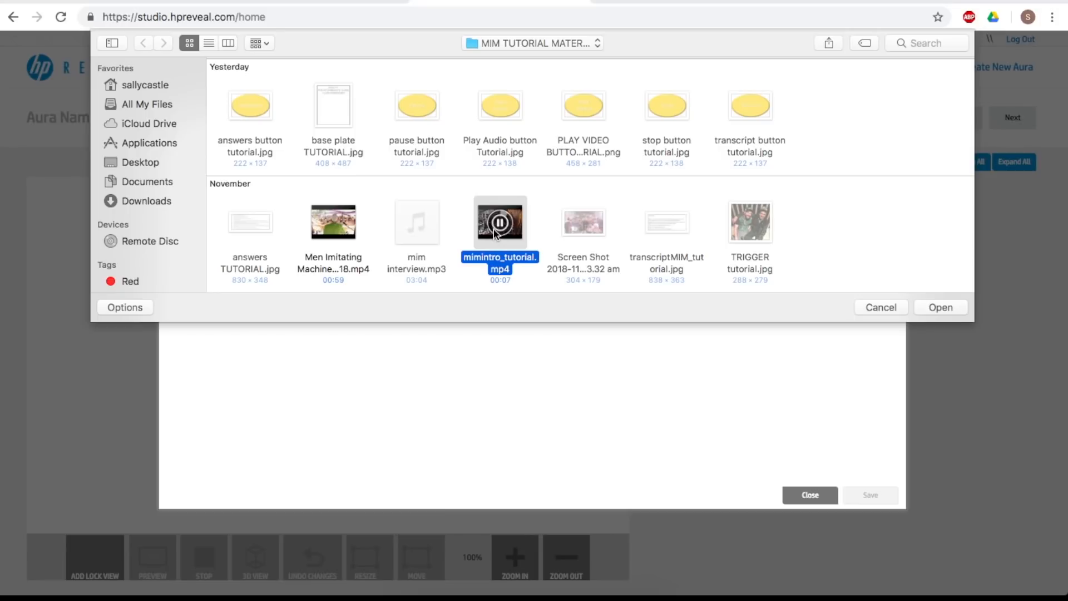
left_click(939, 308)
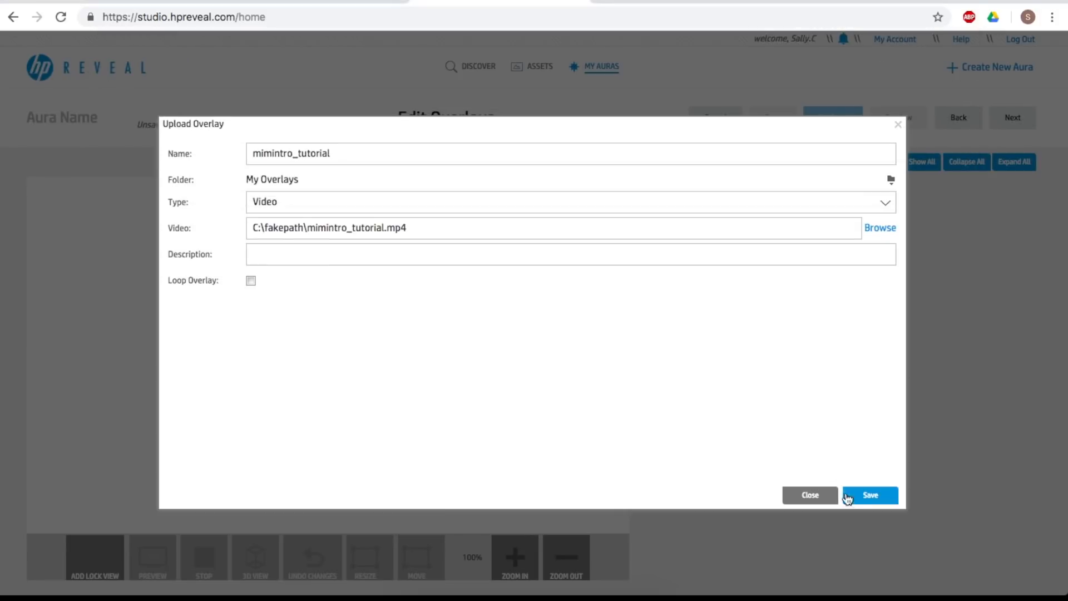
left_click(862, 495)
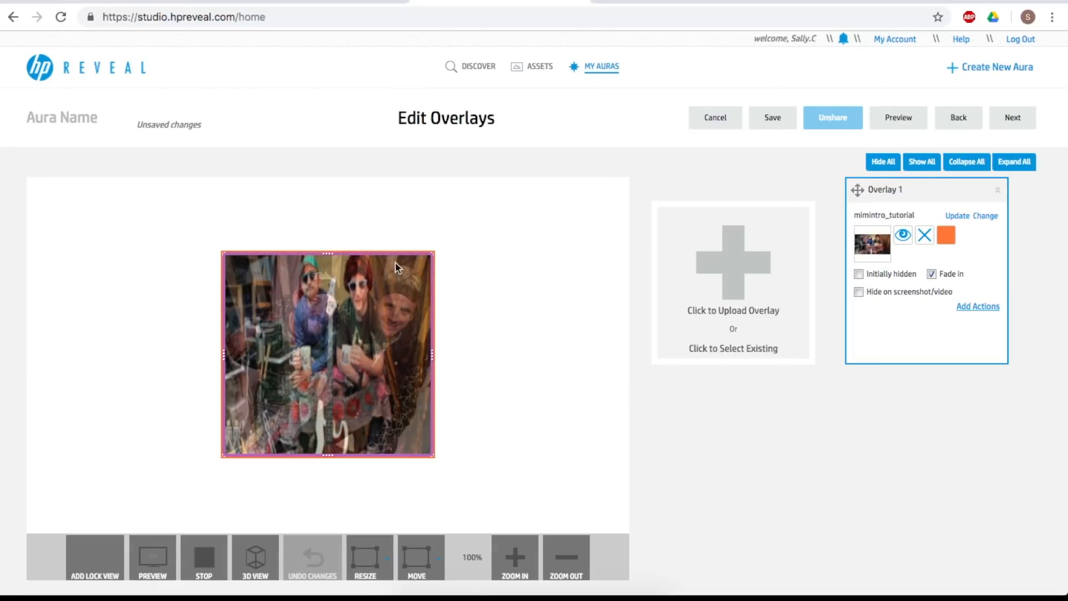
Enlarge the mimintro_tutorial overlay so it extends beyond the trigger image on all sides
left_click_drag(434, 252, 445, 194)
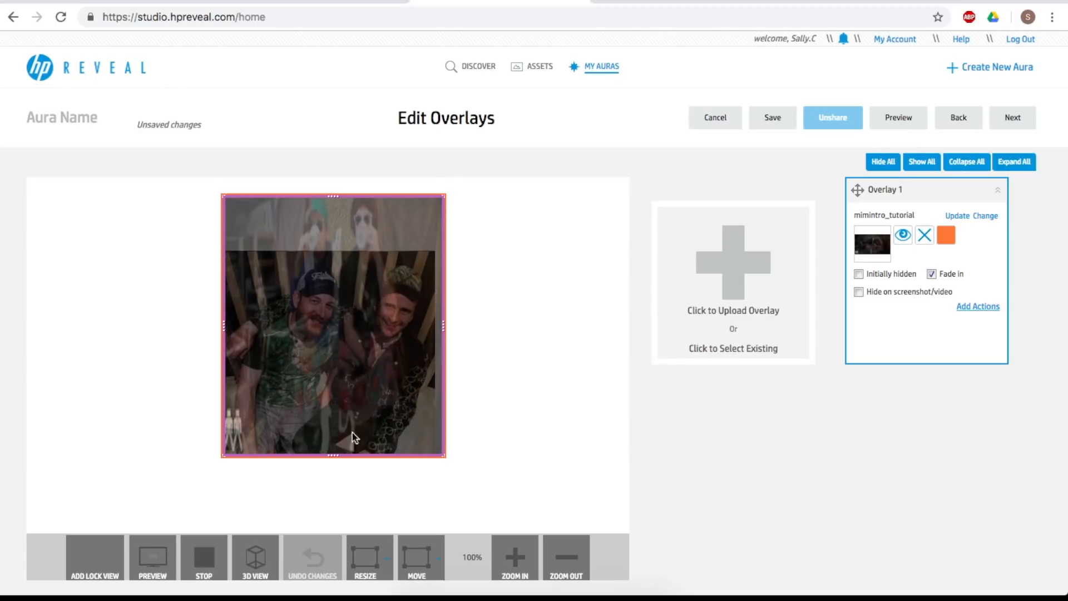
left_click_drag(223, 455, 181, 509)
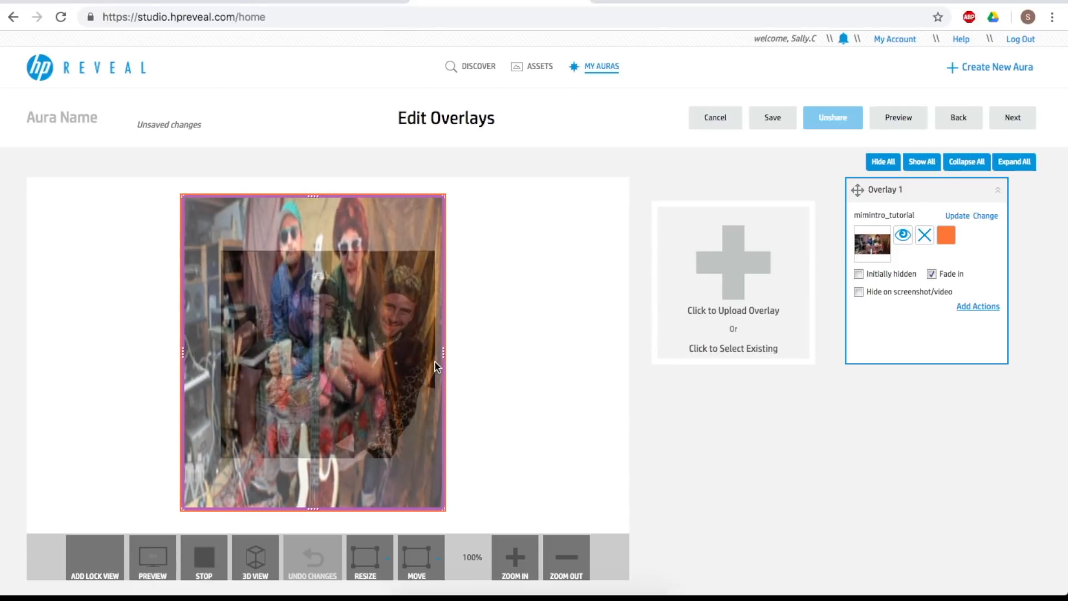
left_click_drag(443, 352, 458, 352)
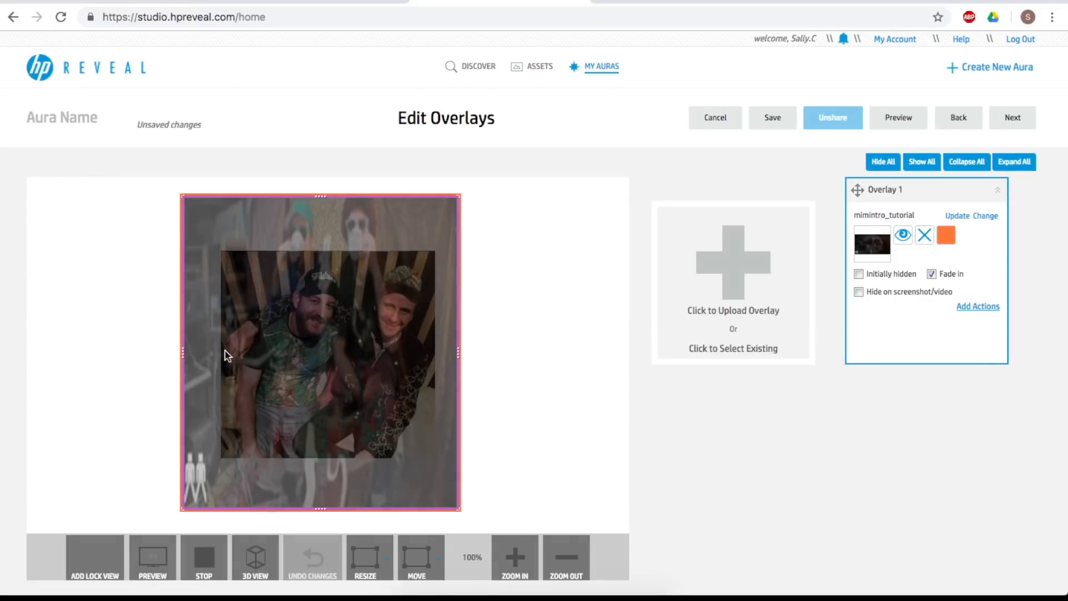
left_click_drag(183, 348, 178, 352)
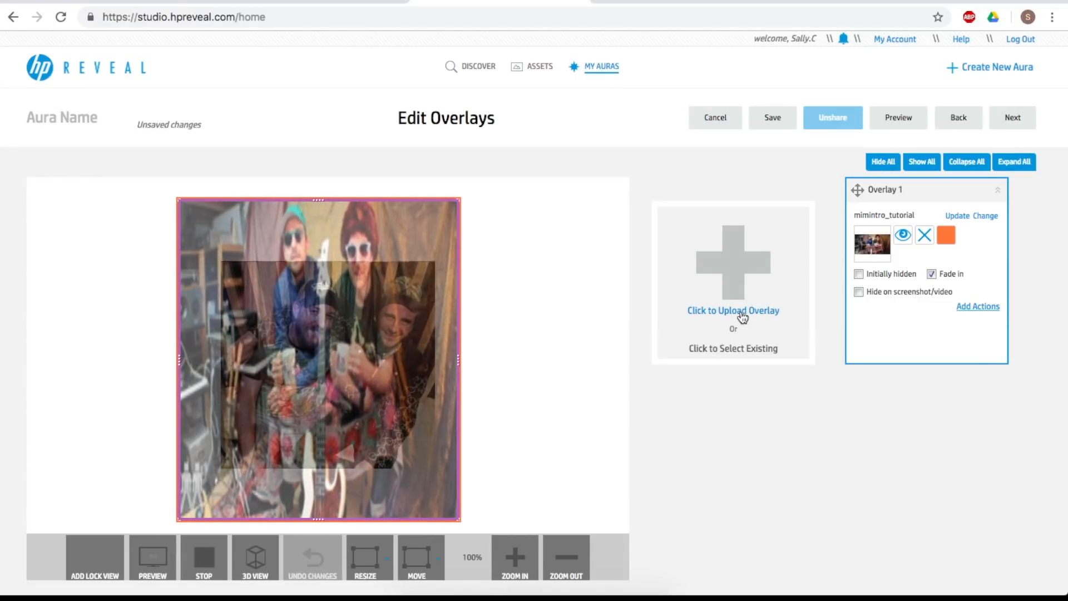
Upload base plate TUTORIAL.jpg as an image overlay
left_click(741, 312)
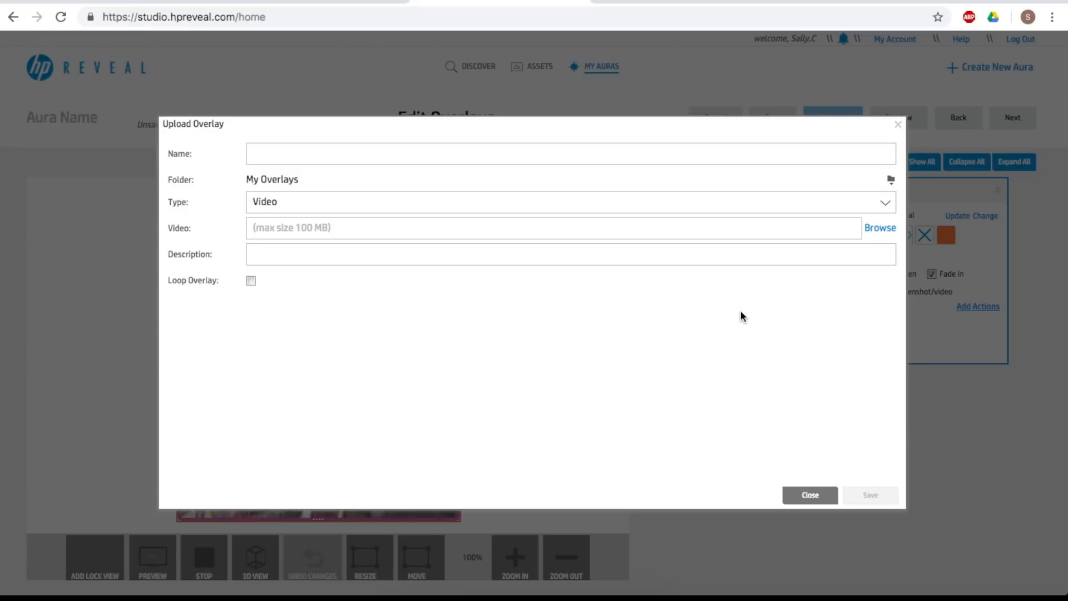
left_click(887, 205)
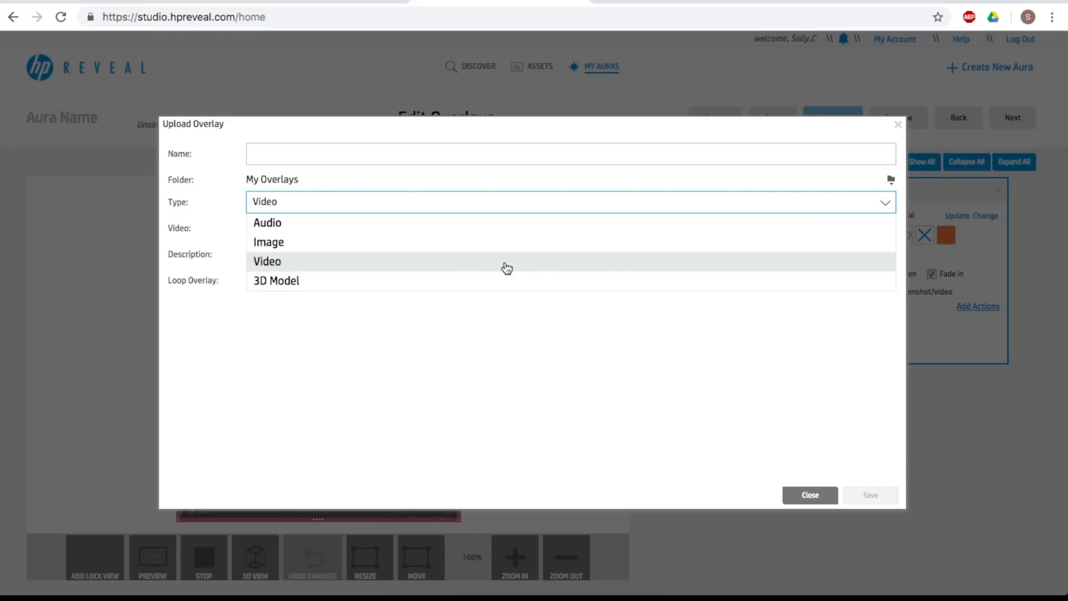
left_click(269, 245)
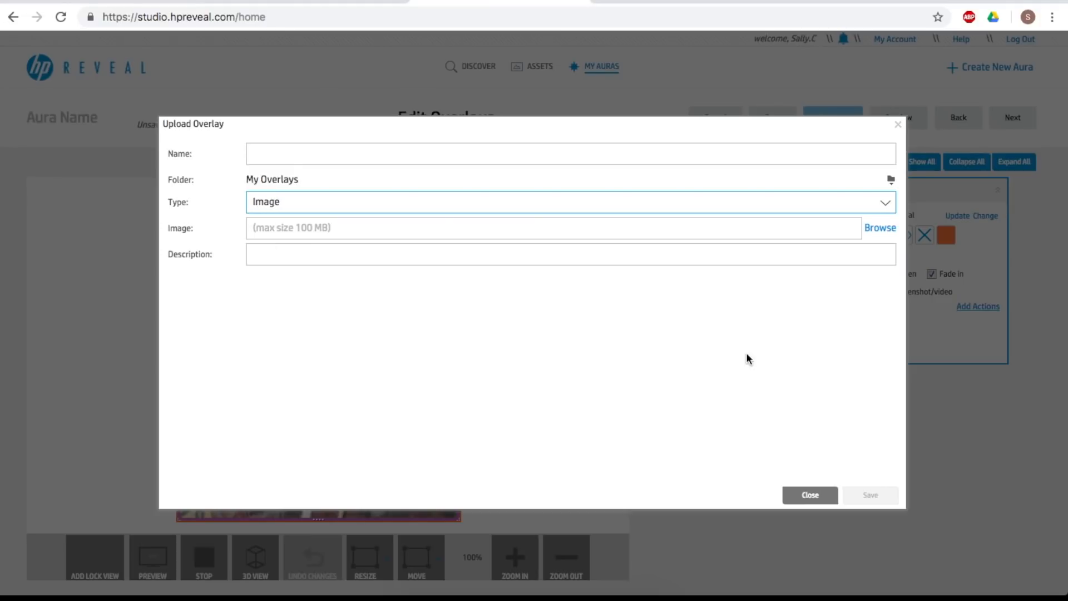
left_click(874, 229)
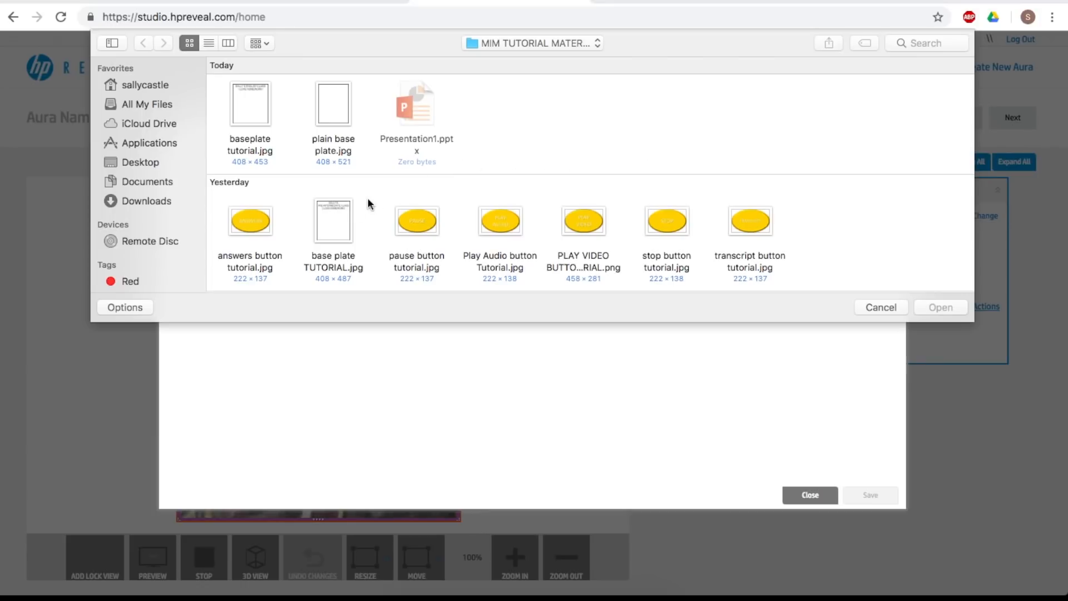
left_click(333, 228)
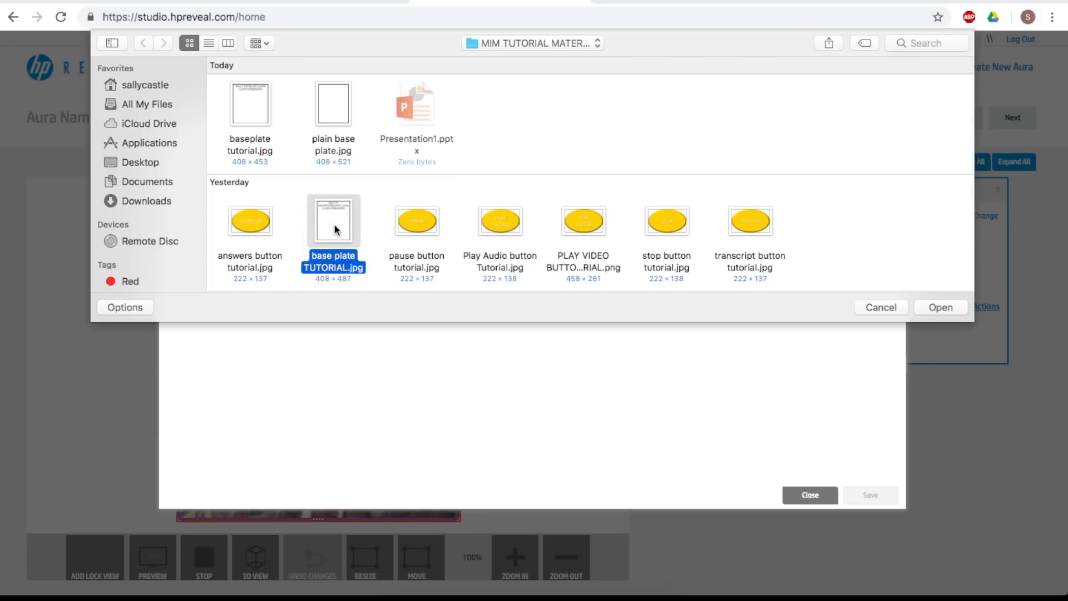
left_click(942, 307)
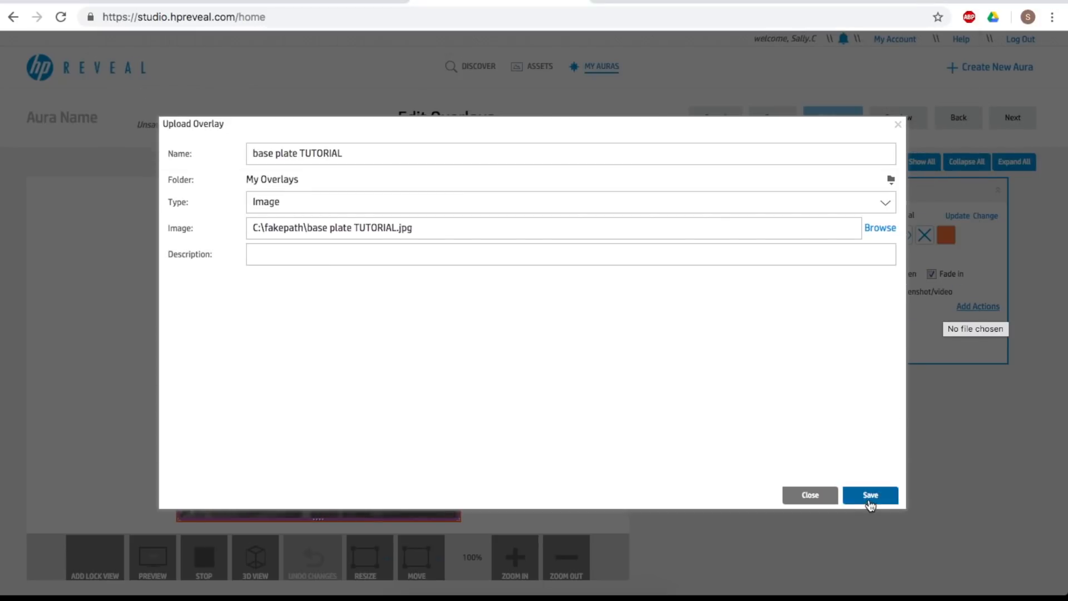
left_click(869, 496)
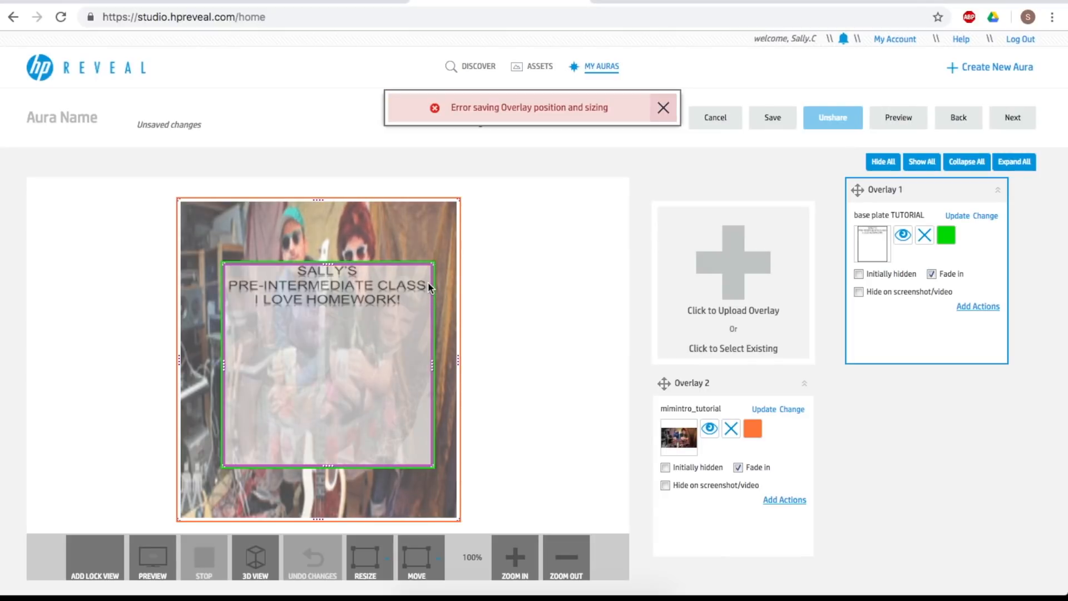
Enlarge the base plate overlay to cover the whole trigger image, with its heading extending above the image's upper edge
left_click_drag(433, 263, 457, 191)
left_click_drag(222, 466, 177, 521)
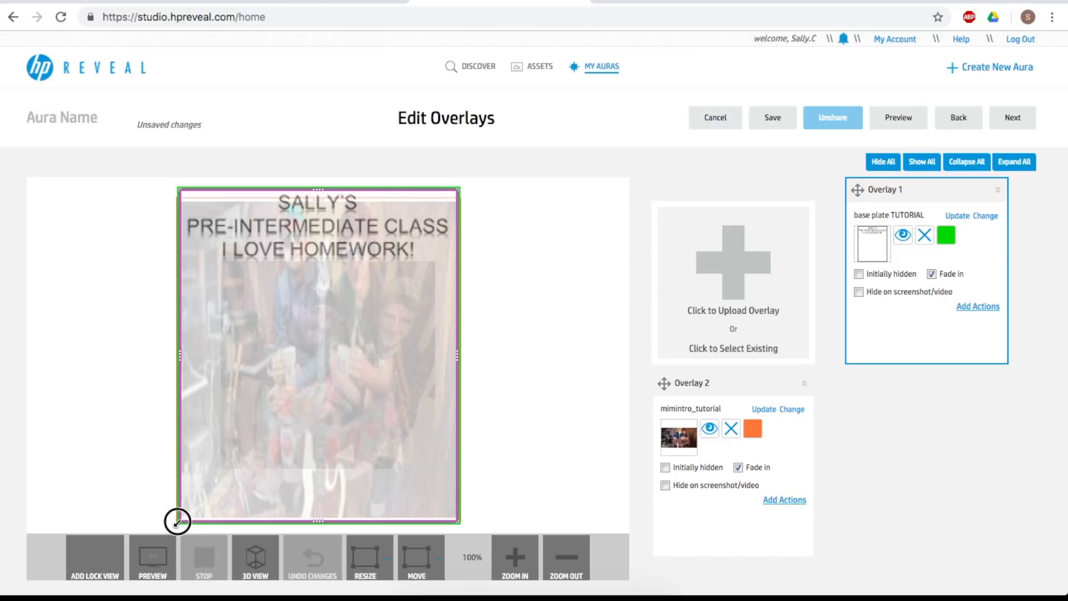
scroll(177, 523, "up", 3)
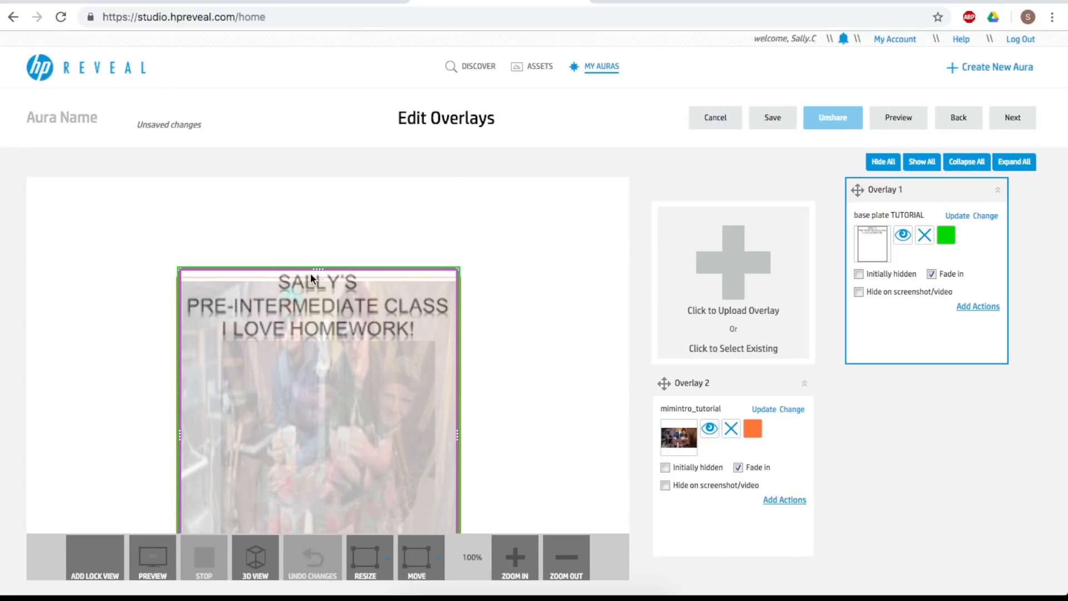
left_click_drag(315, 269, 322, 180)
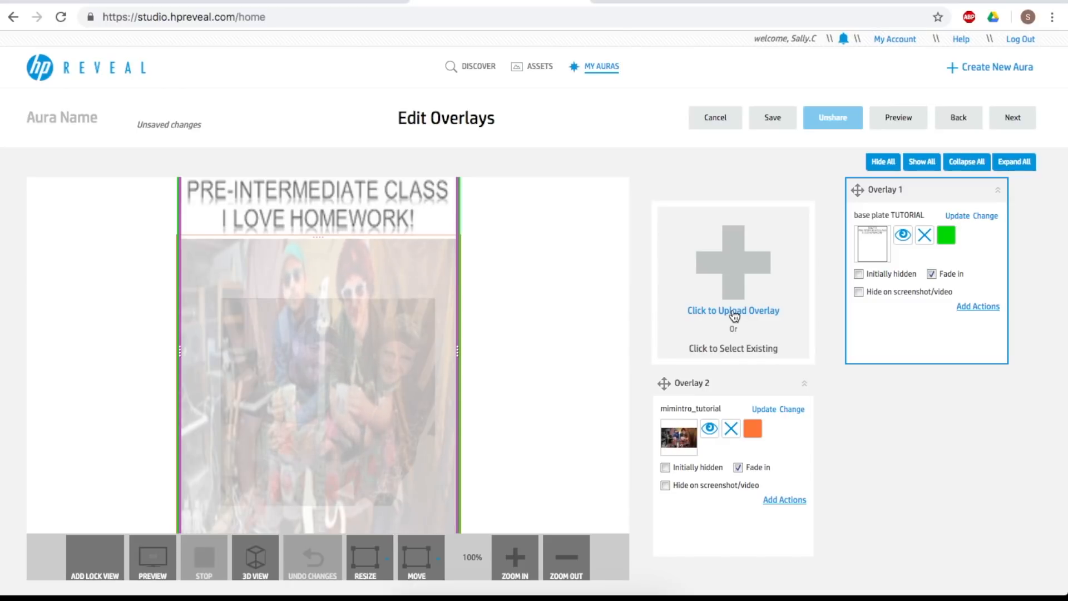
Upload Play Audio button Tutorial.jpg as an image overlay
left_click(734, 311)
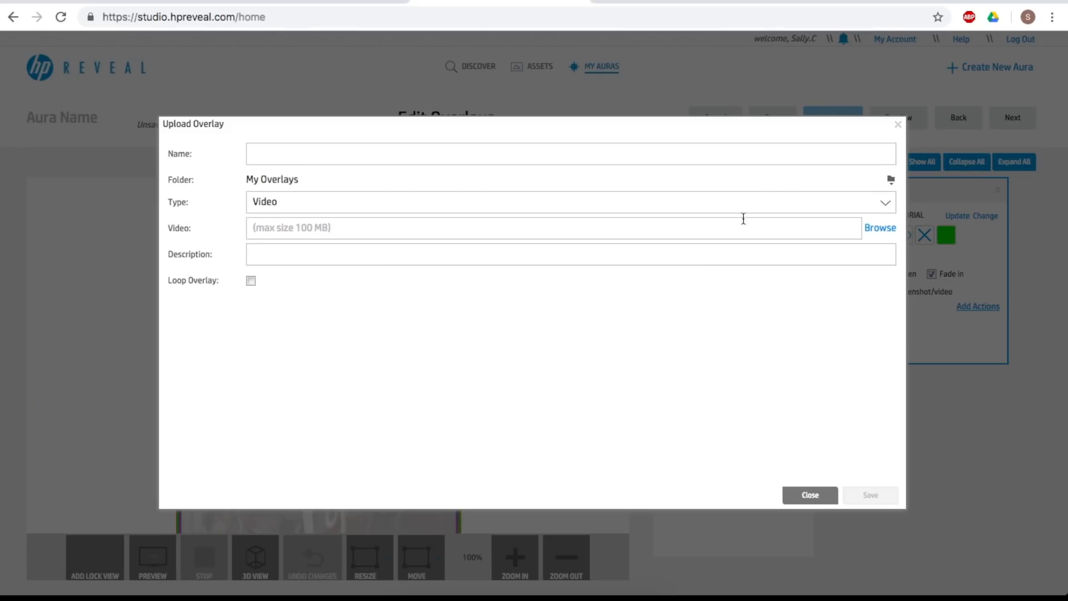
left_click(885, 205)
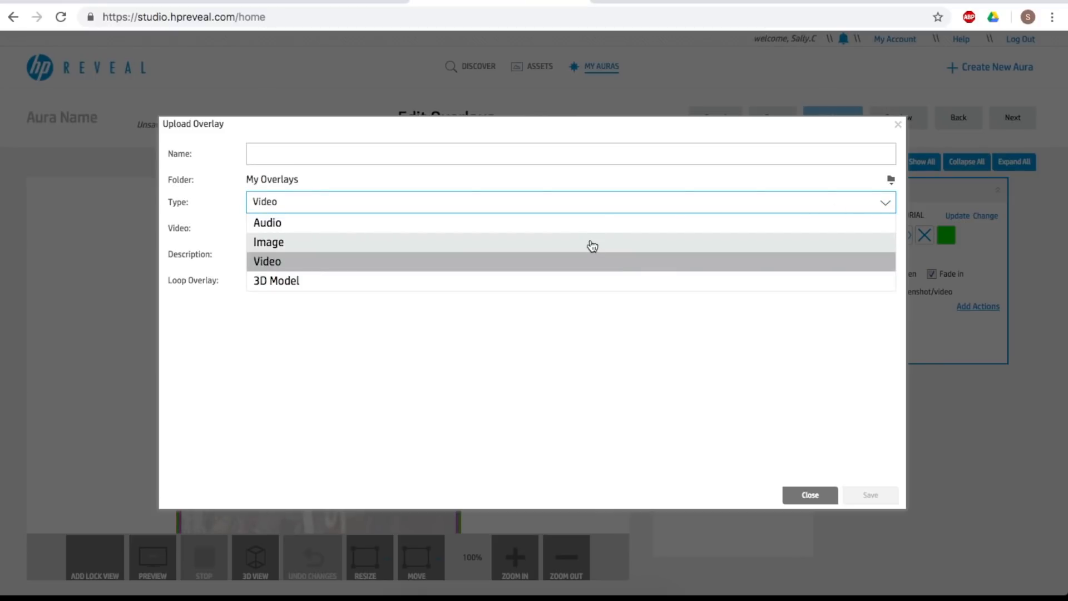
left_click(589, 242)
left_click(880, 229)
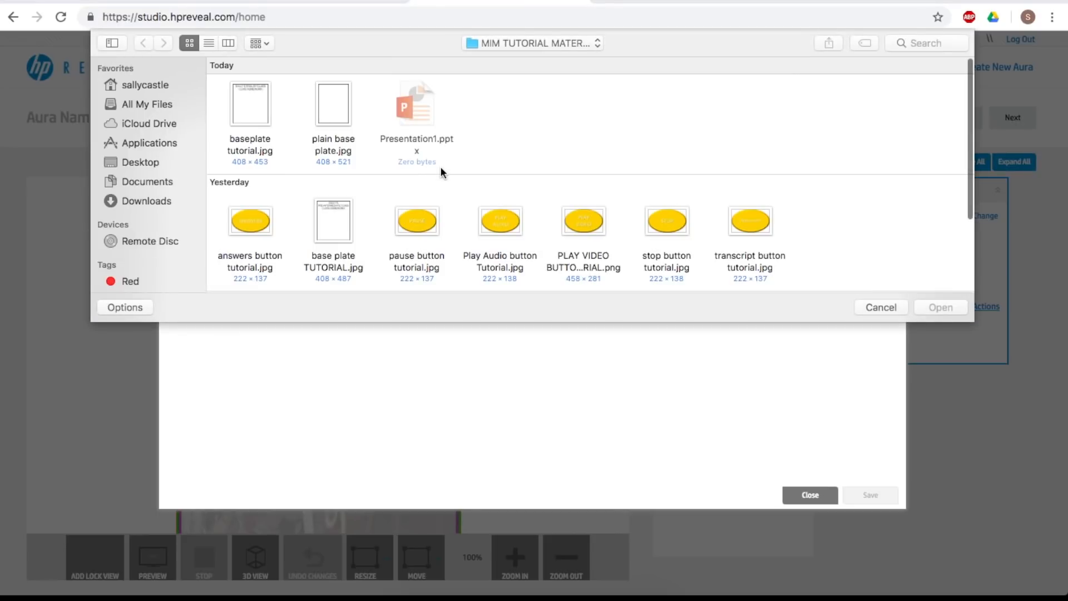
left_click(501, 225)
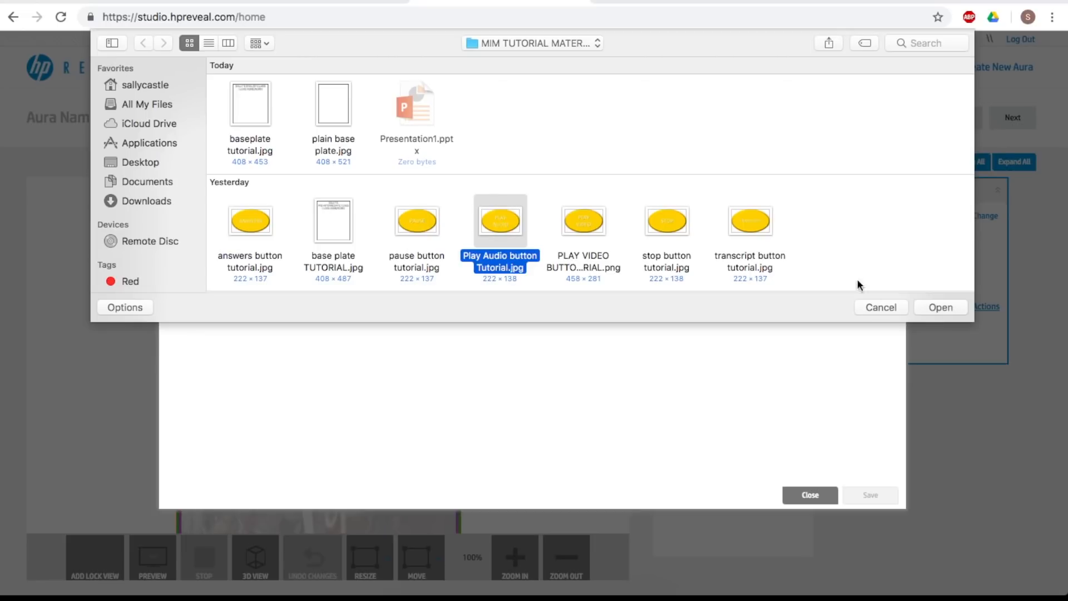
left_click(939, 307)
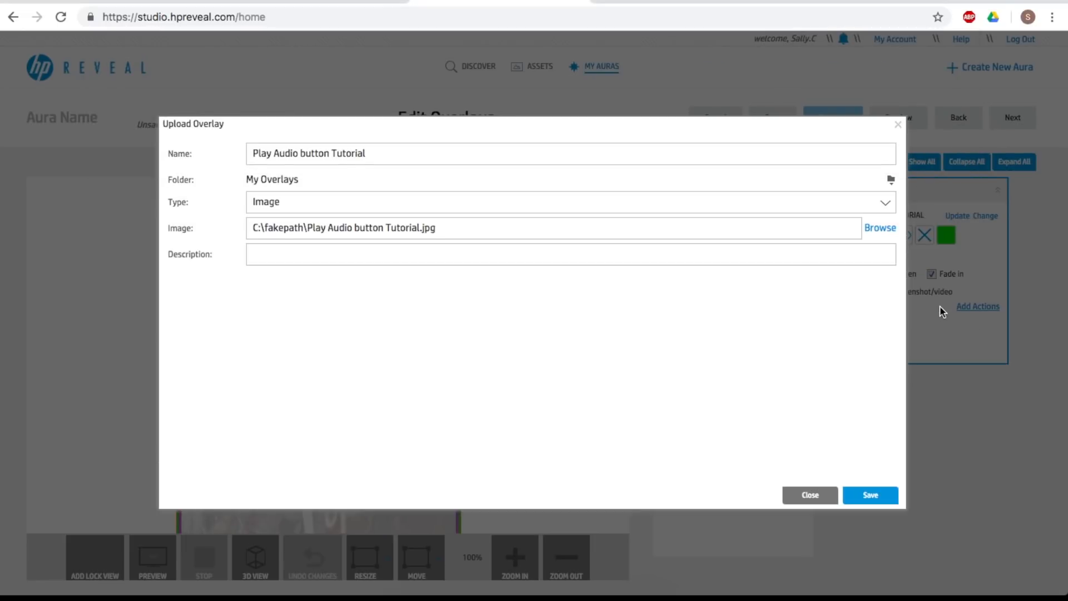
left_click(872, 500)
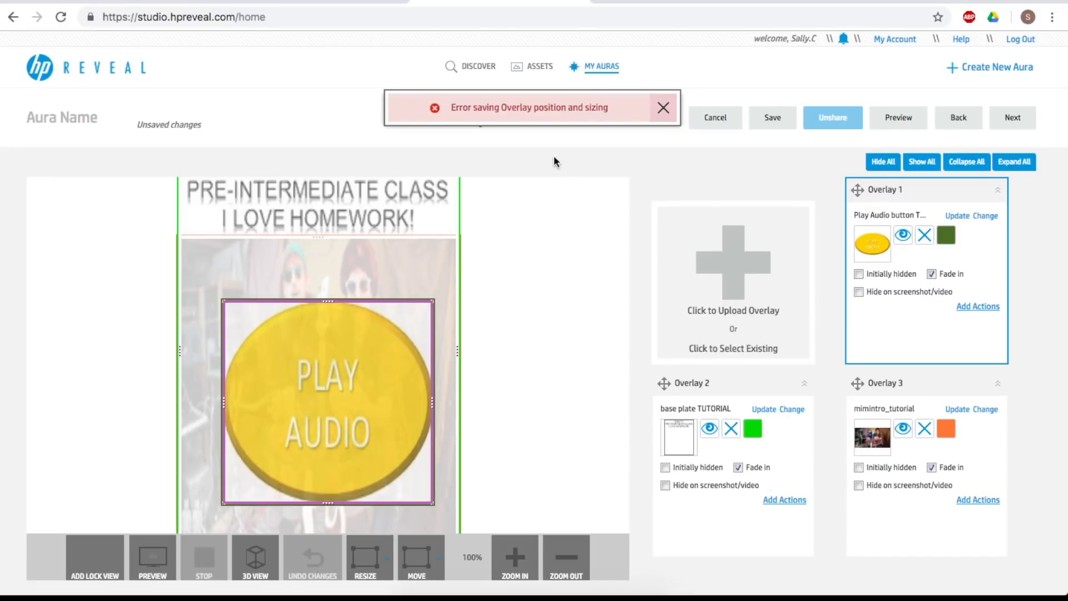
Shrink the Play Audio button overlay to less than half the base plate's width and place it along the plate's left edge
left_click_drag(434, 504, 367, 408)
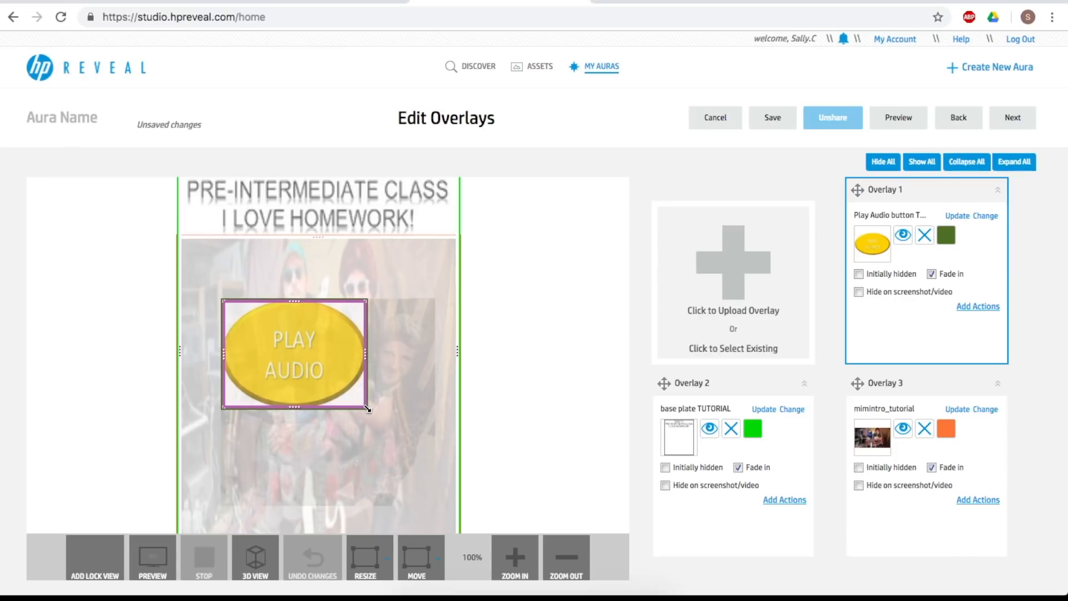
mouse_move(366, 407)
left_mouse_down()
mouse_move(333, 378)
mouse_move(350, 392)
left_mouse_up()
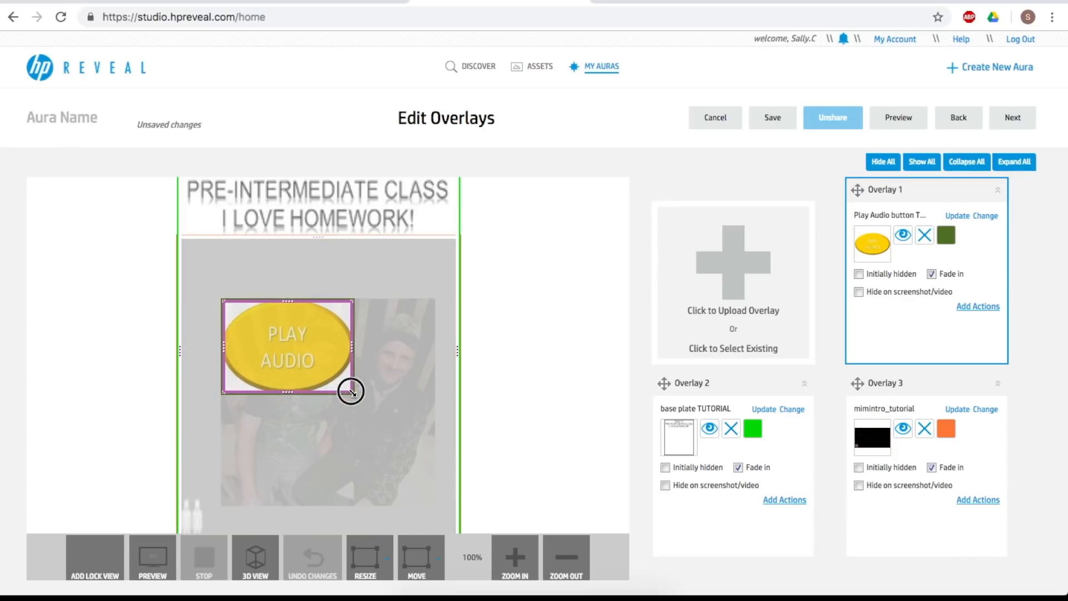
left_click_drag(295, 339, 257, 348)
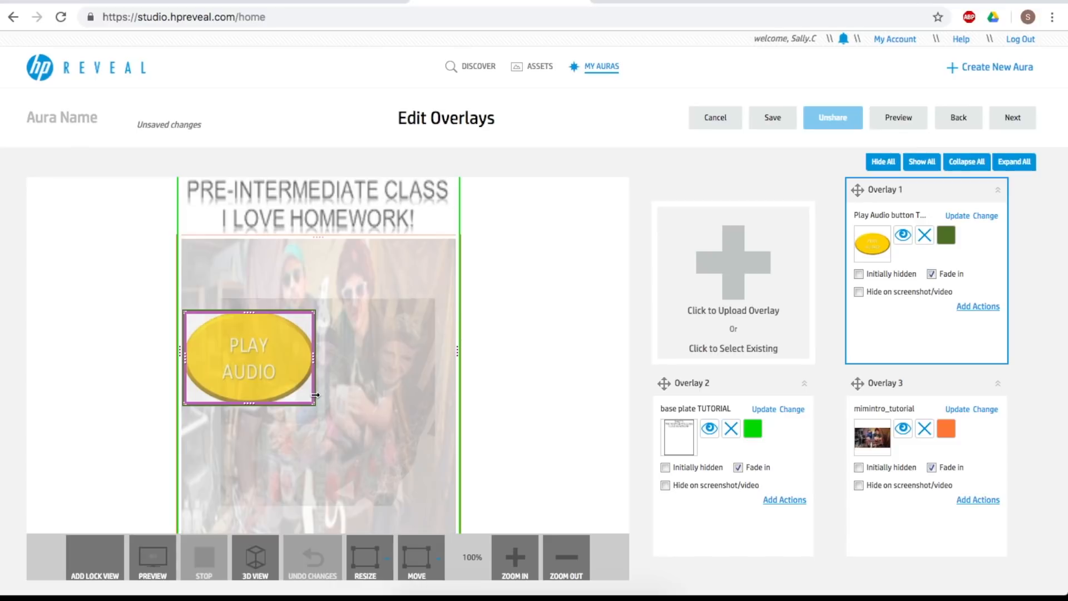
left_click_drag(315, 407, 302, 385)
left_click(268, 334)
left_click_drag(268, 332, 255, 355)
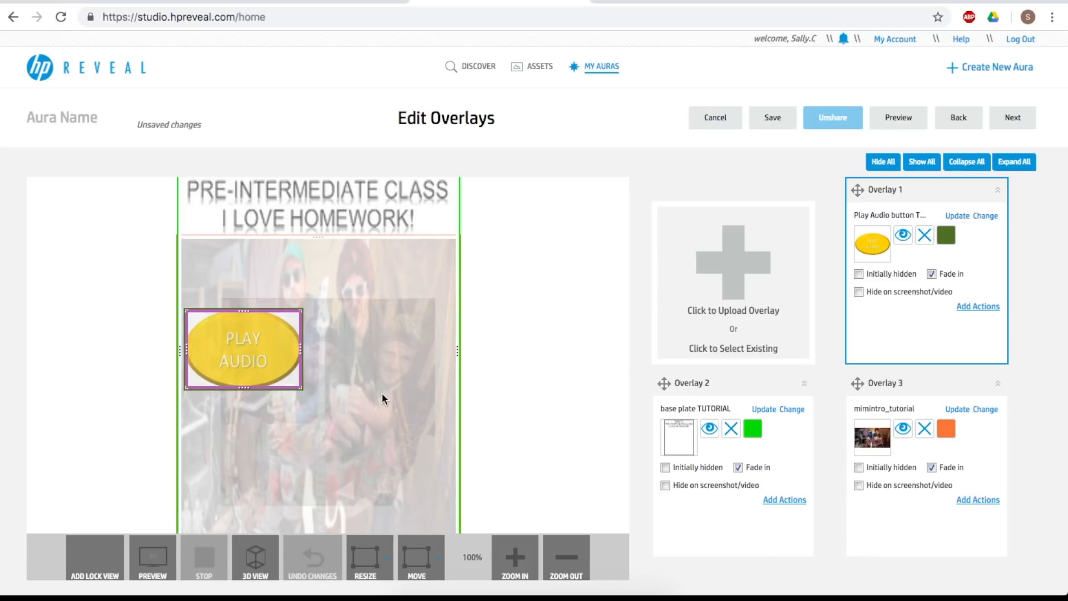
Upload pause button tutorial.jpg as an image overlay, shrunk to roughly the Play Audio button's size and placed below it
scroll(382, 393, "down", 2)
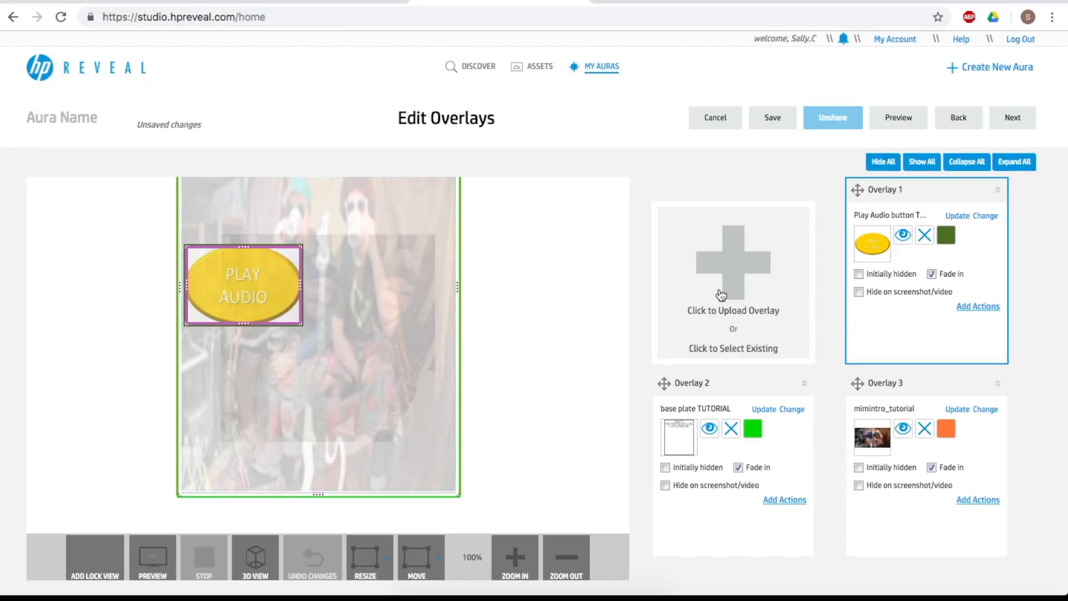
left_click(731, 311)
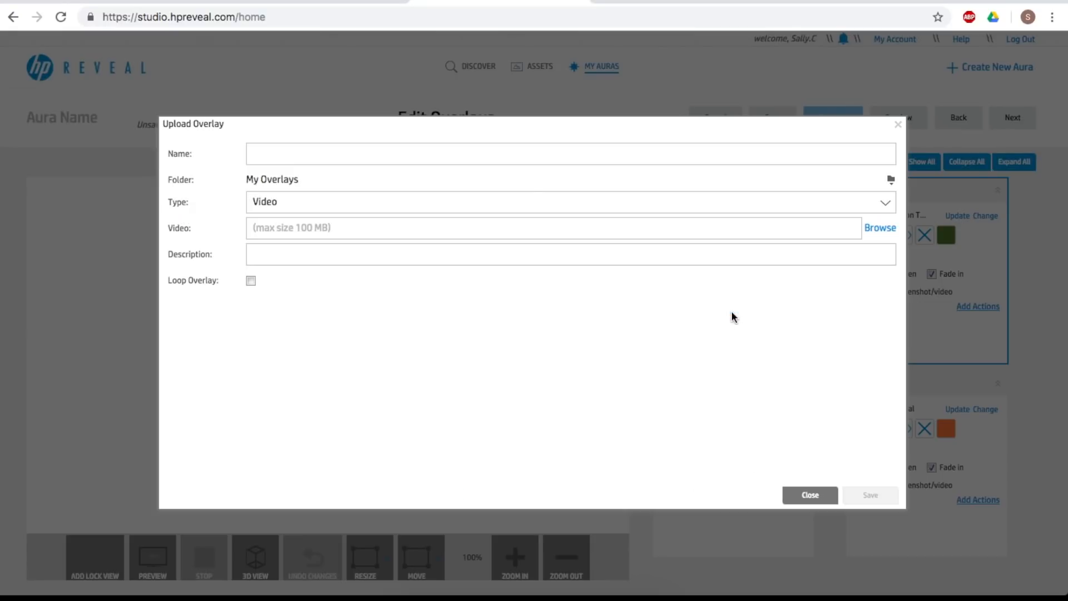
left_click(789, 201)
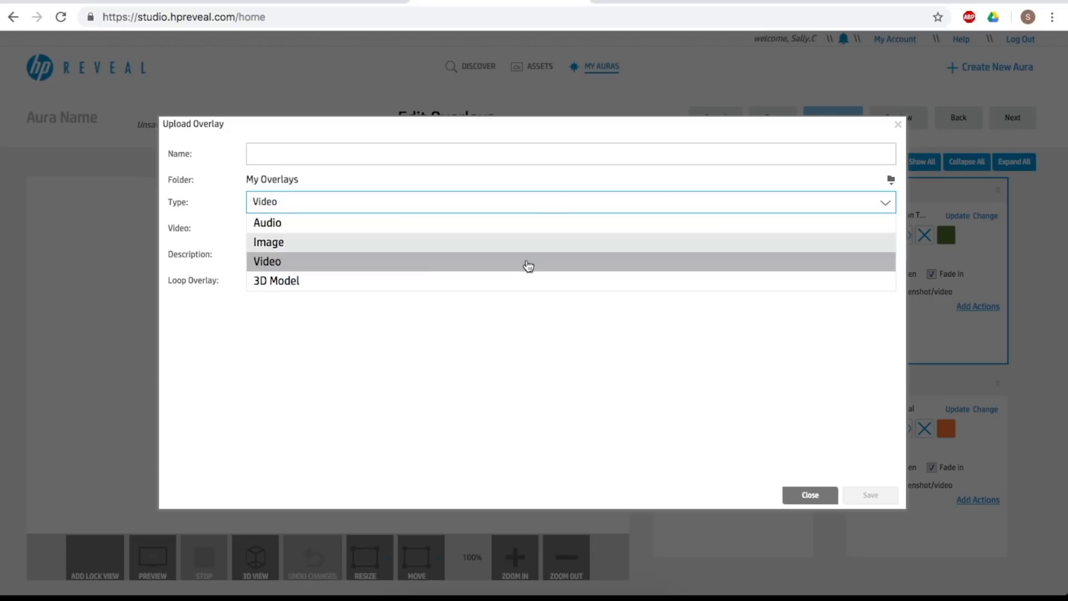
left_click(503, 242)
left_click(869, 232)
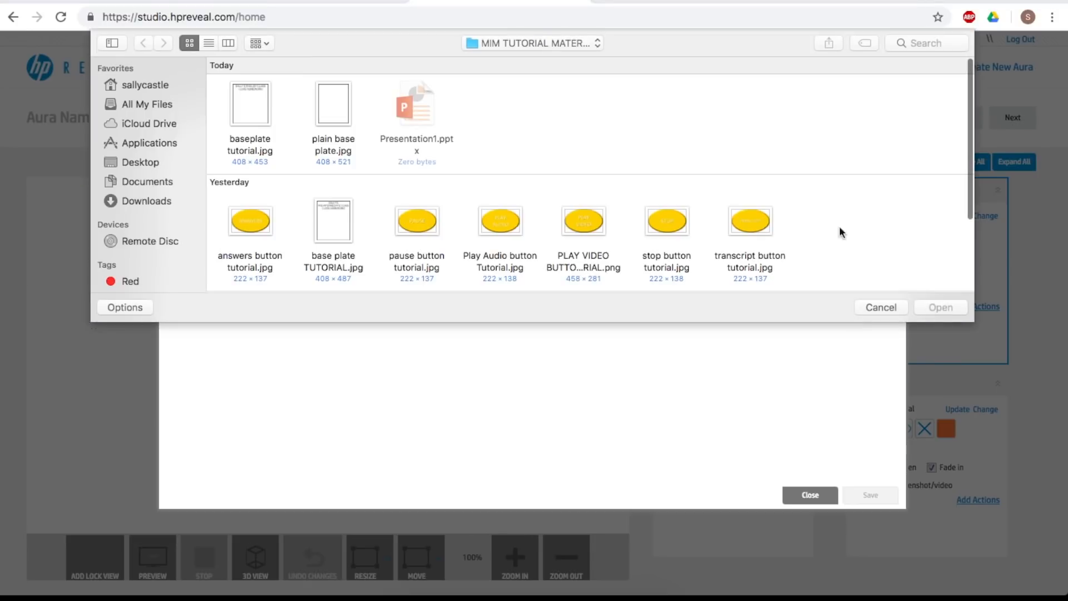
left_click(415, 221)
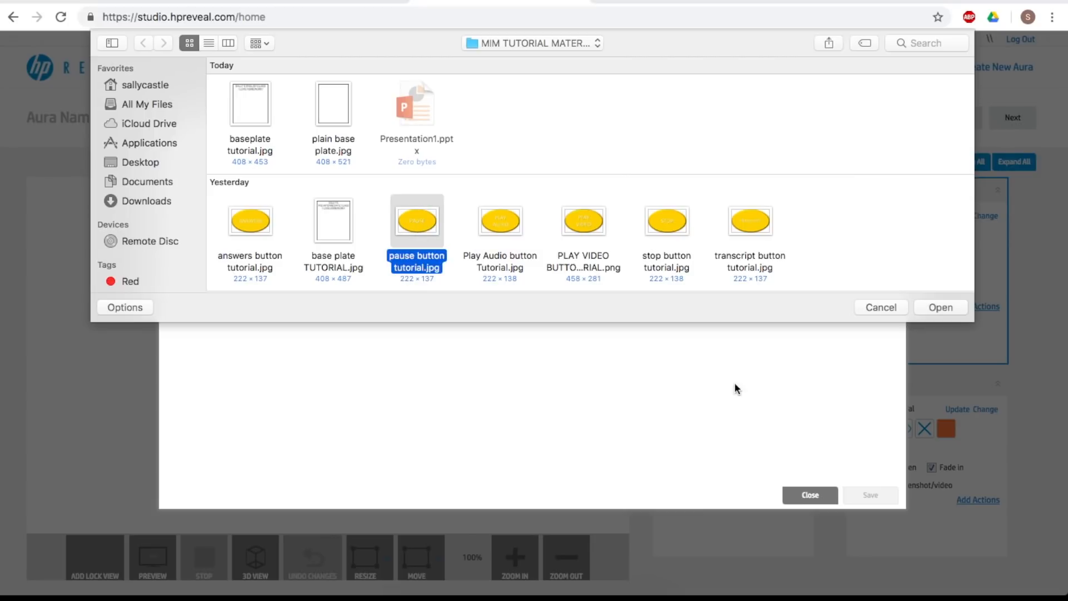
left_click(938, 308)
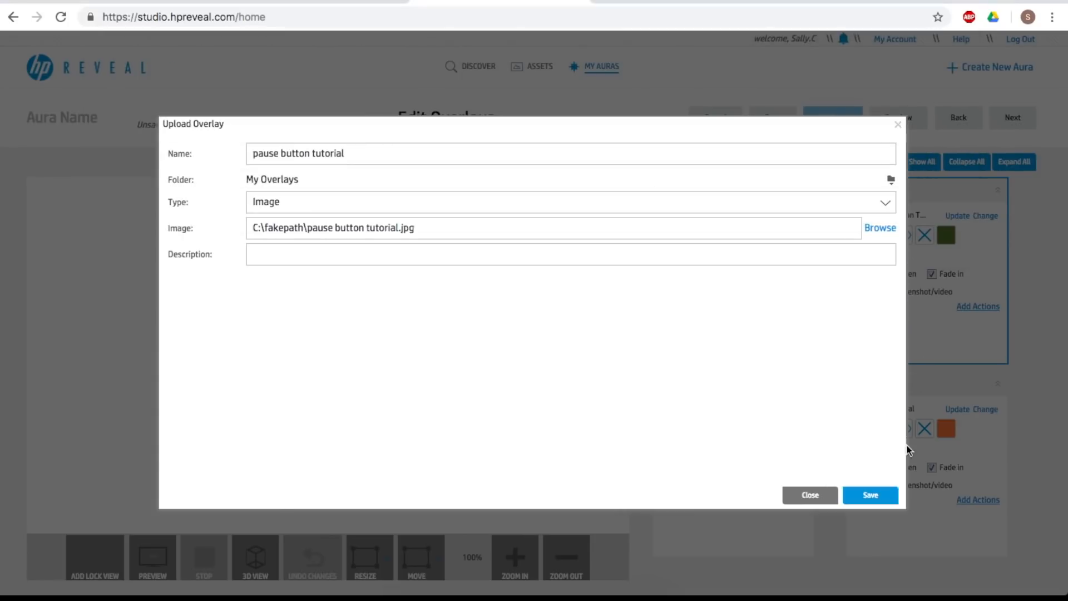
left_click(870, 496)
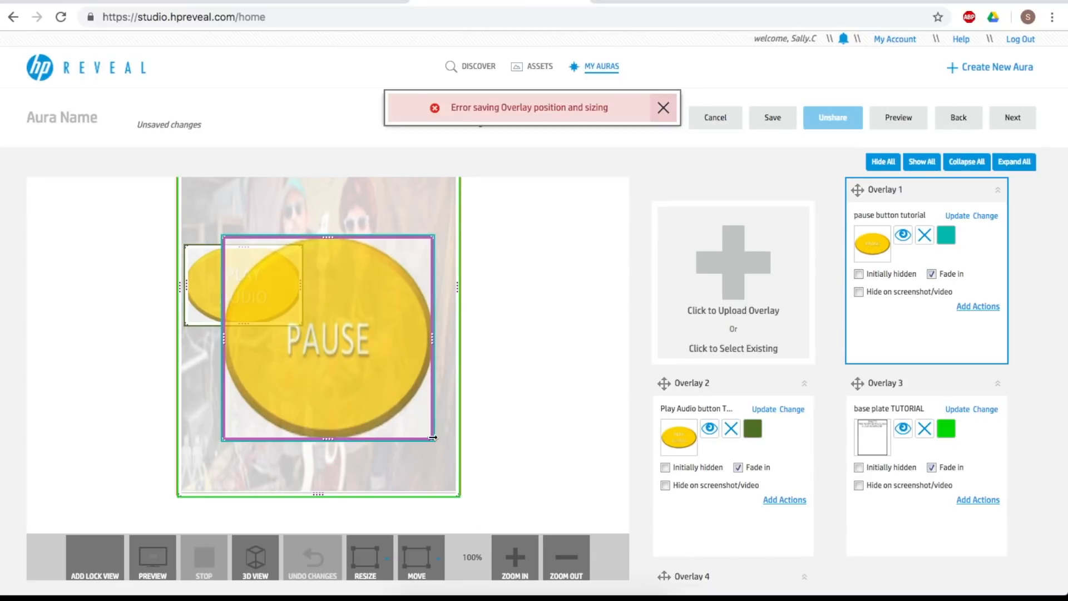
left_click_drag(429, 439, 354, 327)
left_click_drag(309, 279, 272, 410)
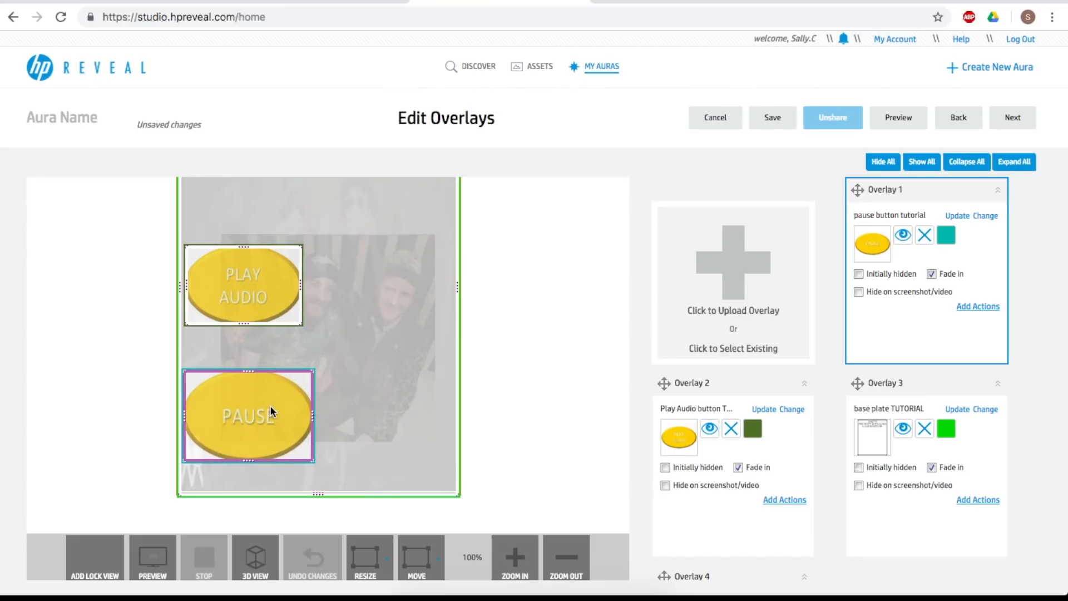
Upload answers button tutorial.jpg as an image overlay
left_click(768, 316)
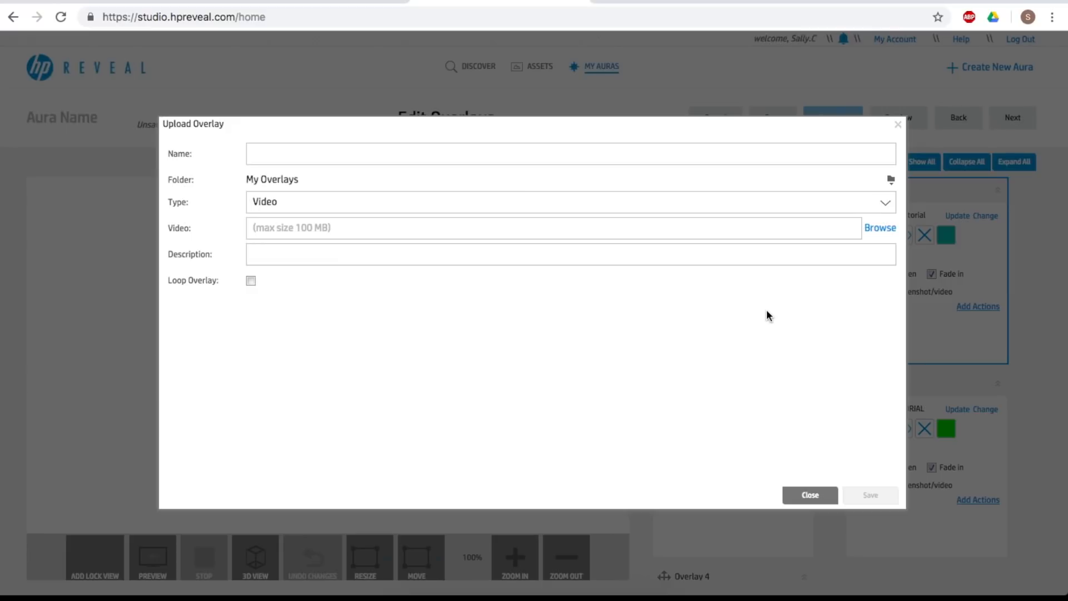
left_click(683, 202)
left_click(674, 240)
left_click(873, 229)
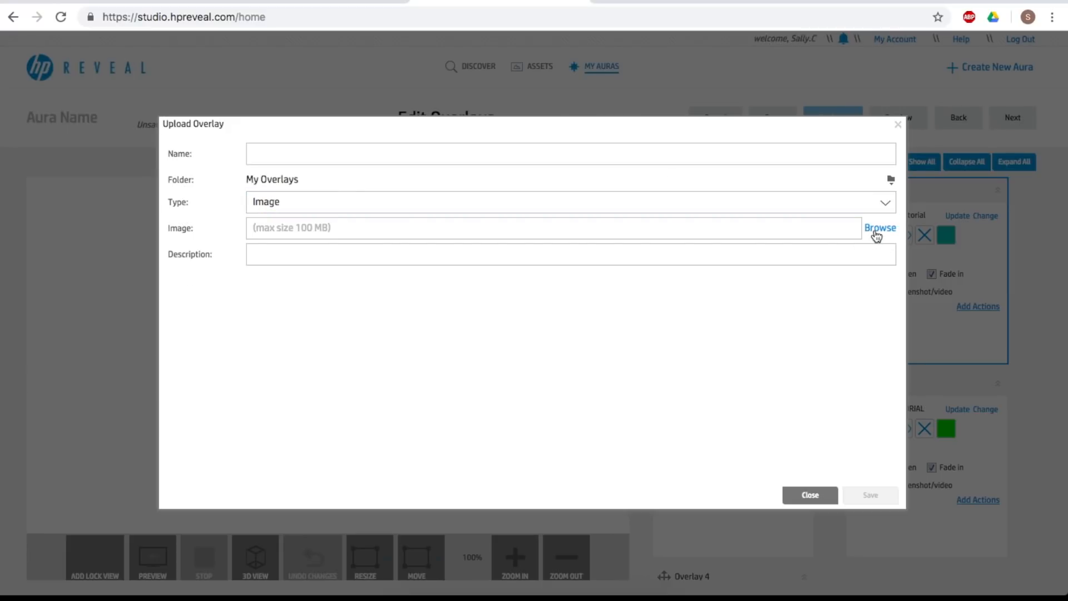
left_click(253, 226)
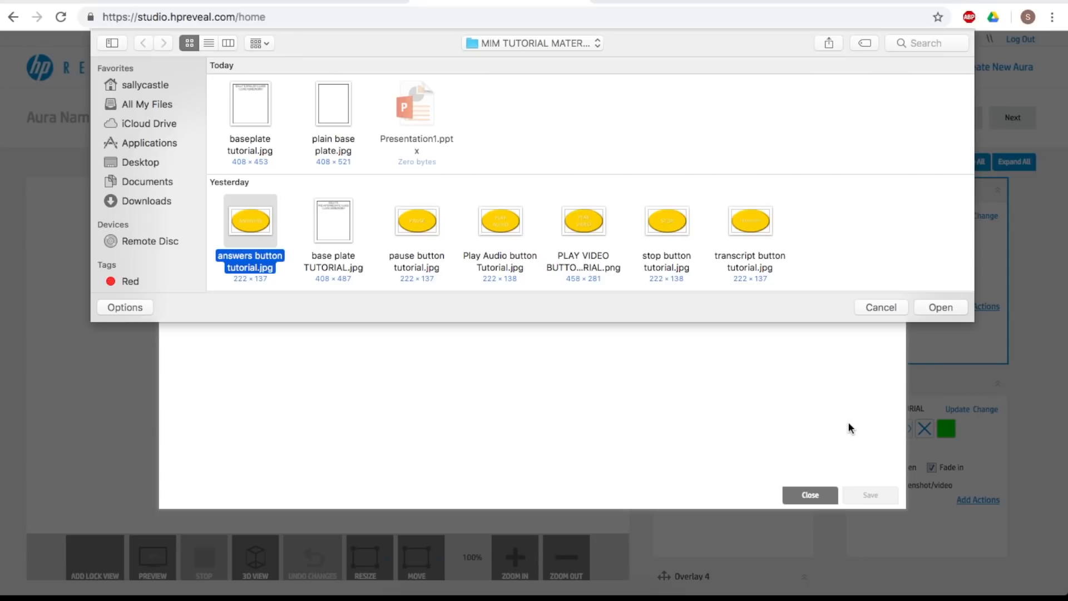
left_click(939, 306)
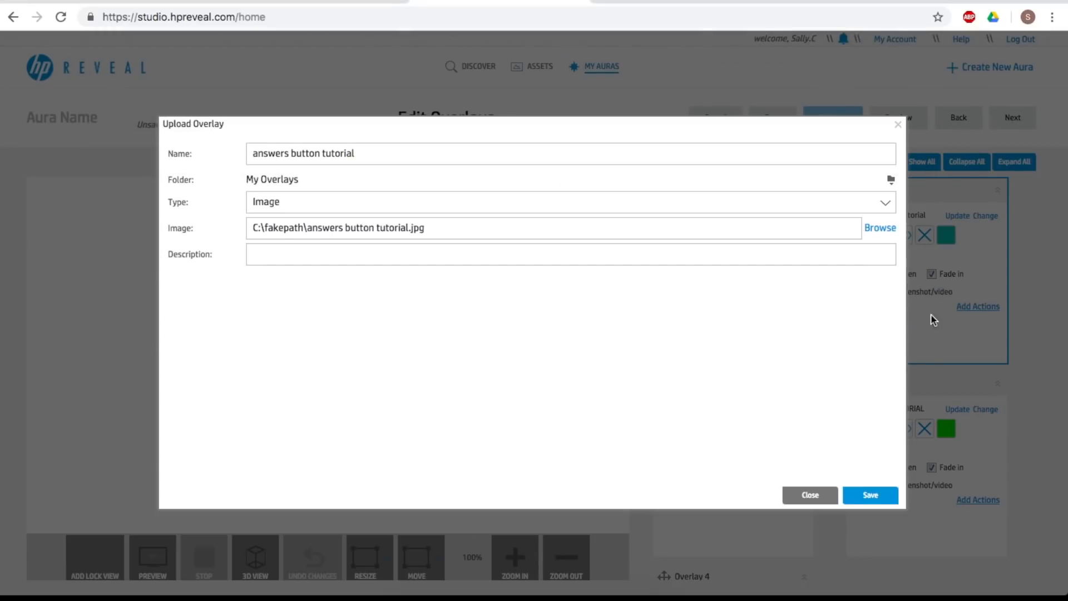
left_click(870, 494)
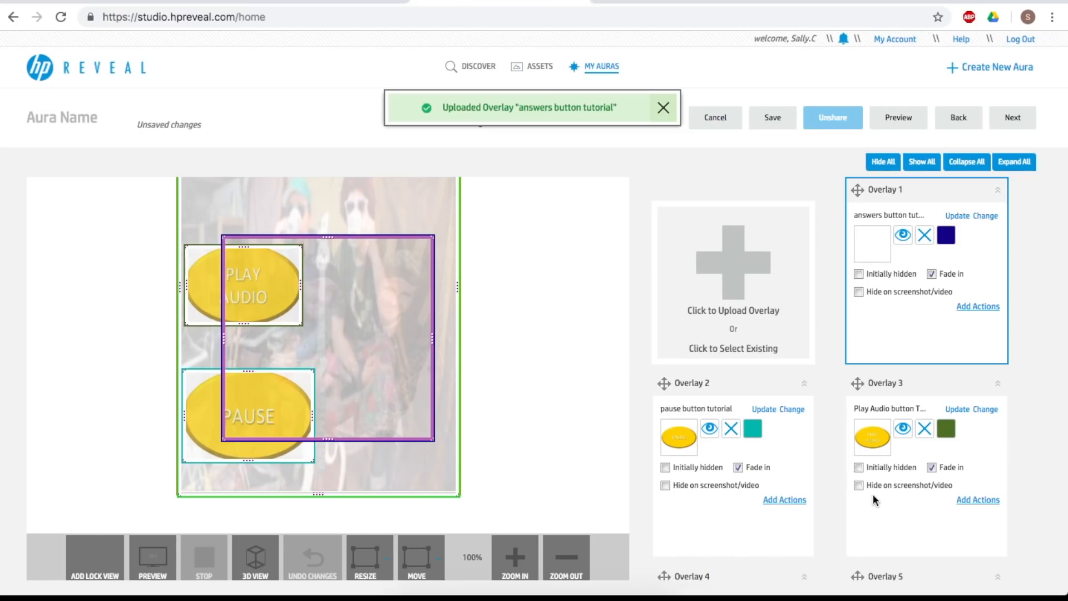
Upload stop button tutorial.jpg as an image overlay
left_click(733, 309)
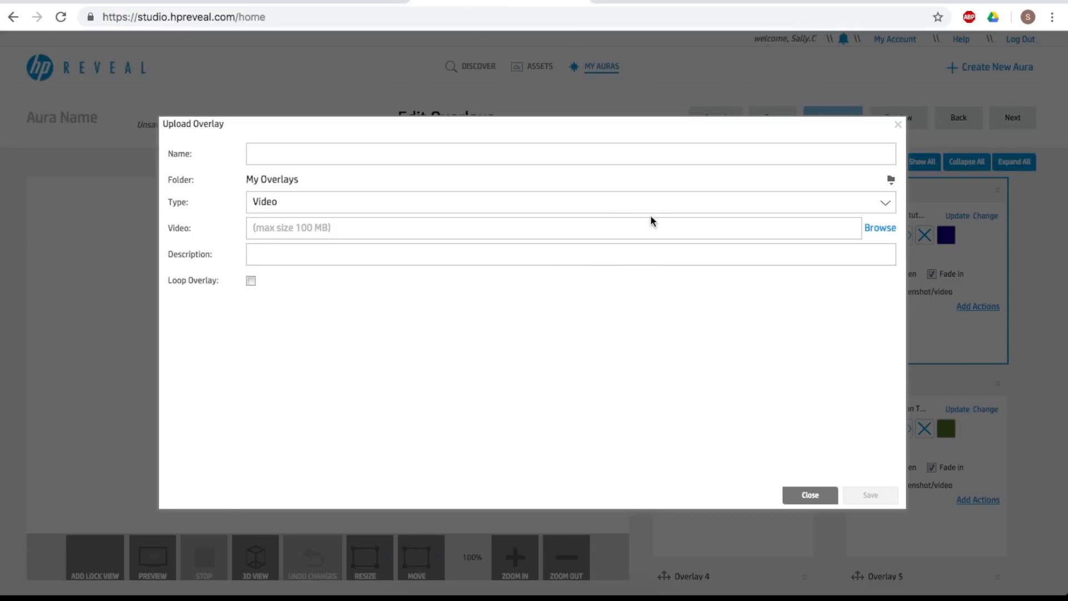
left_click(650, 205)
left_click(570, 247)
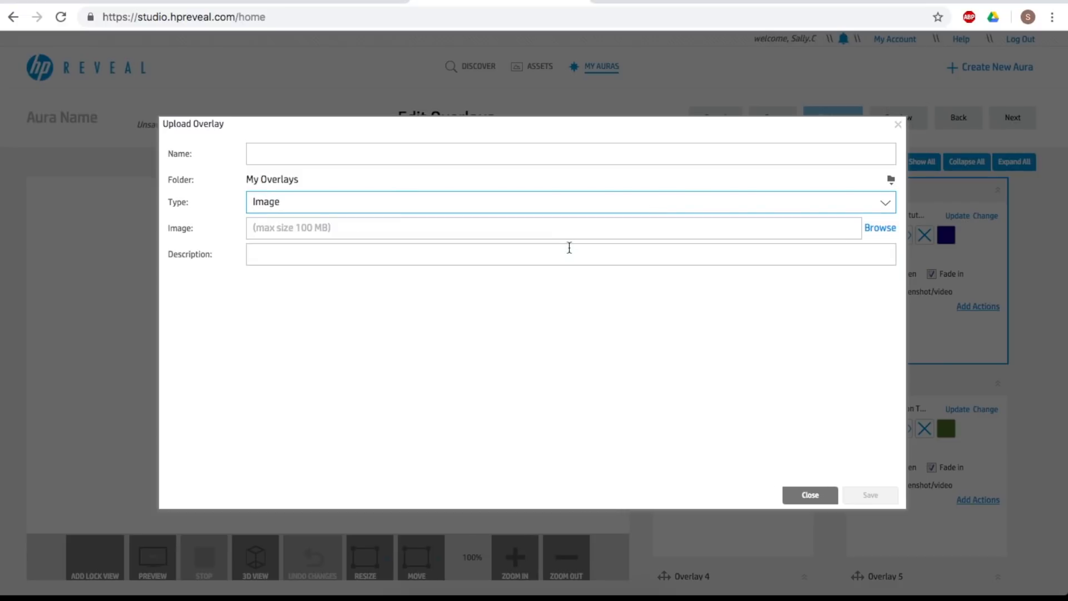
left_click(878, 229)
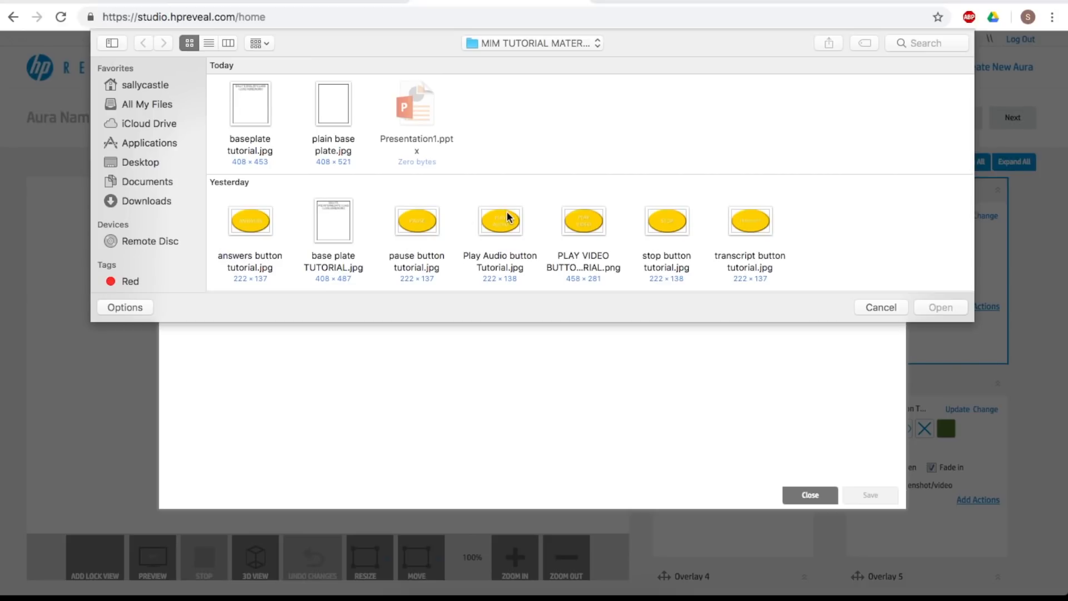
left_click(670, 223)
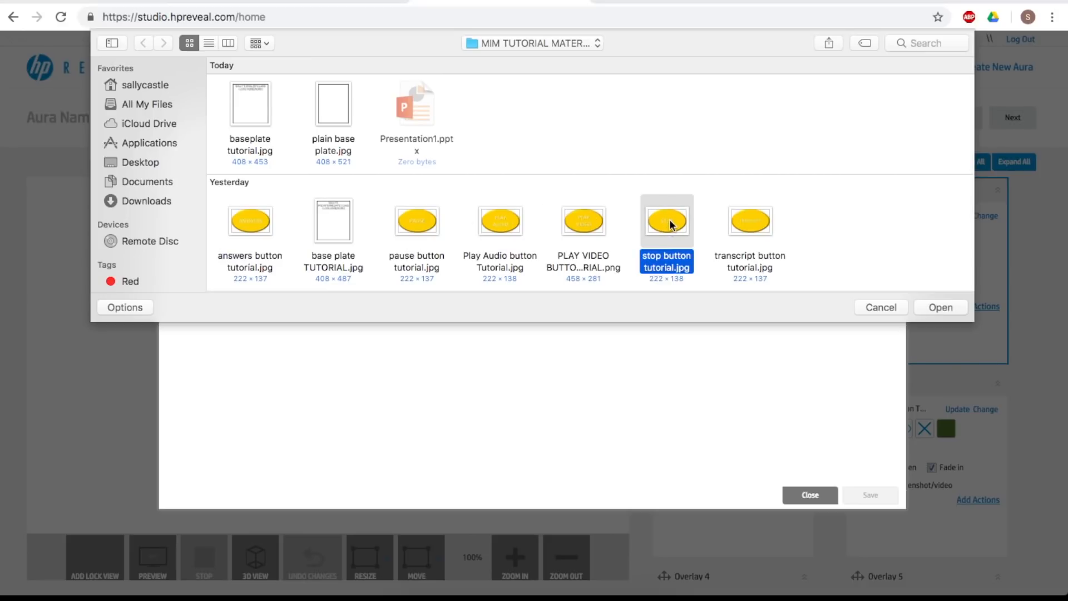
left_click(939, 308)
left_click(868, 495)
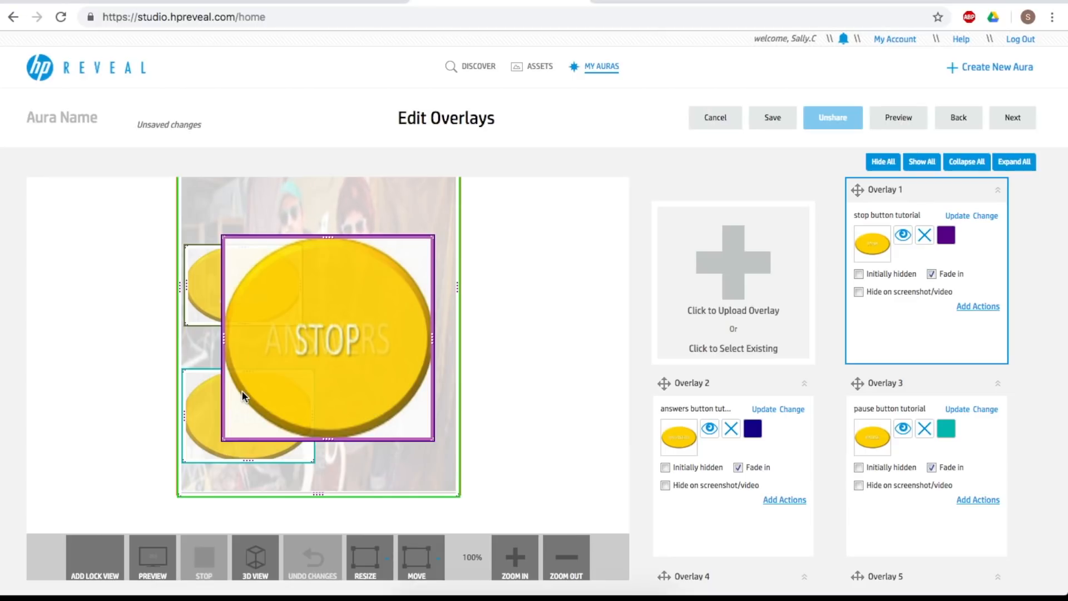
Move the Stop and Answers overlays clear of the Play Audio and Pause buttons, and widen the Play Audio button slightly
left_click_drag(289, 244, 410, 245)
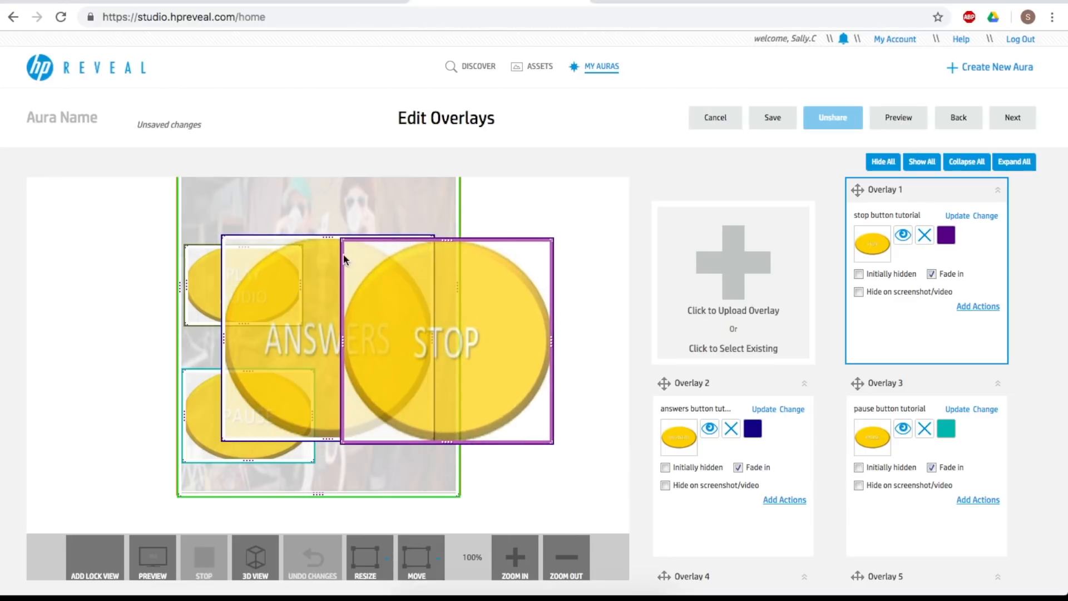
left_click_drag(319, 261, 420, 273)
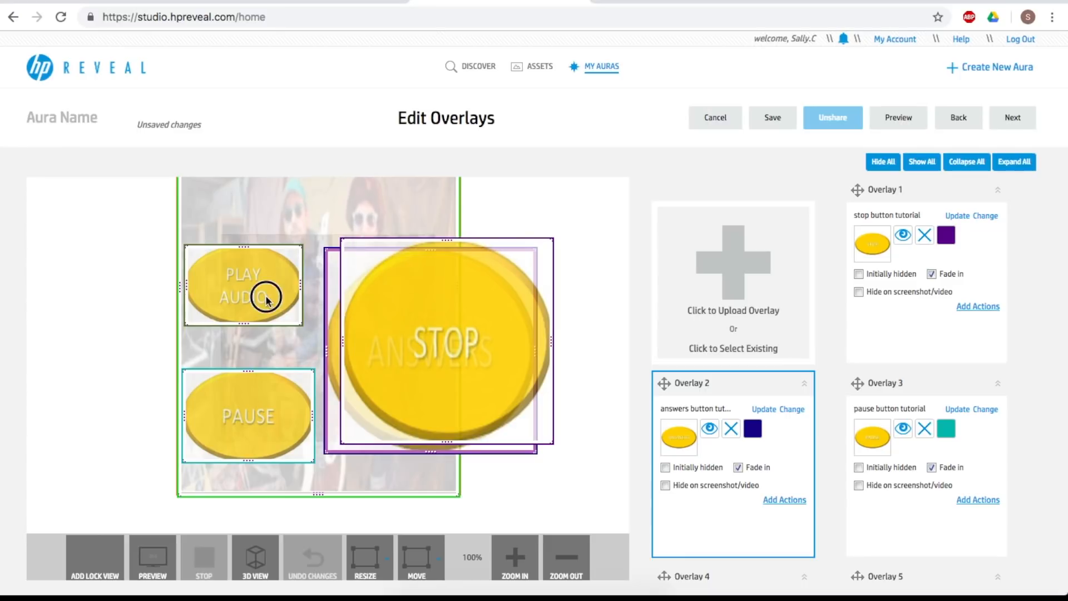
left_click(280, 309)
mouse_move(301, 325)
left_mouse_down()
mouse_move(295, 312)
mouse_move(308, 325)
left_mouse_up()
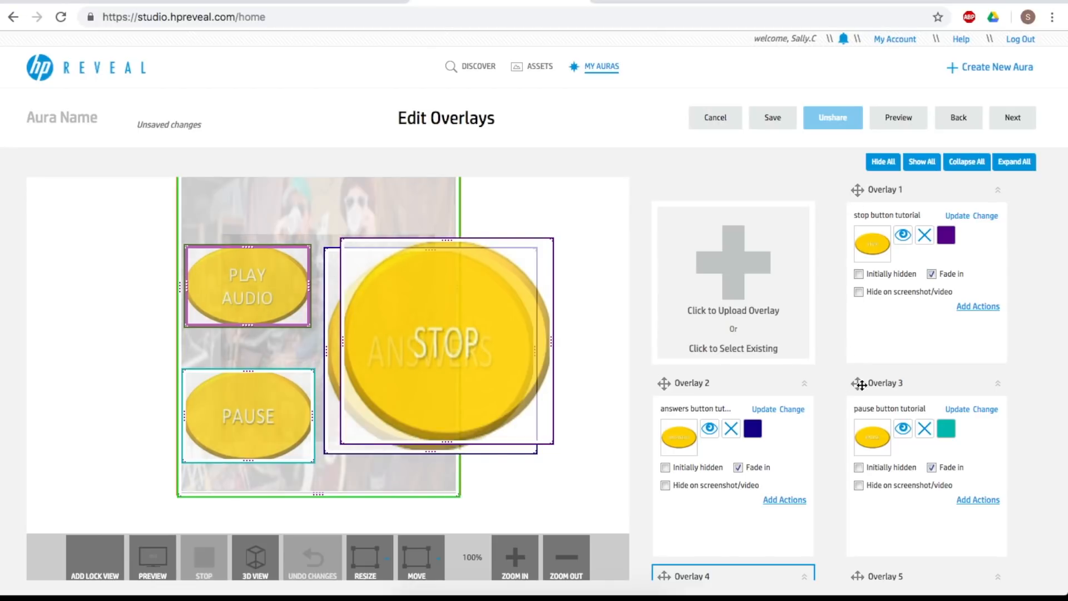
Resize the Stop button overlay to fit the Play Audio button, Overlay 4
scroll(795, 505, "down", 4)
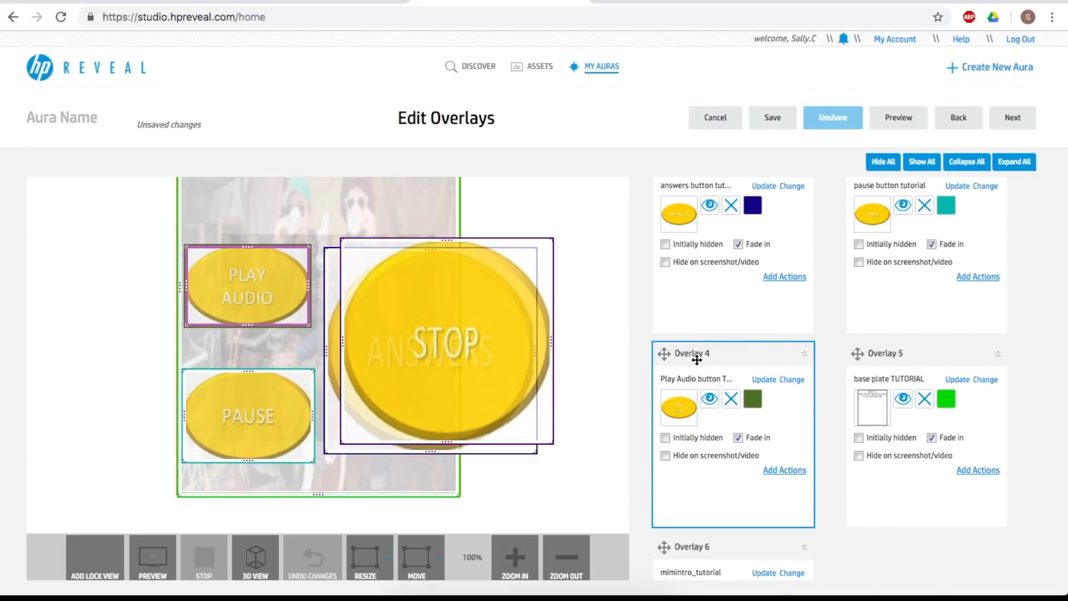
left_click(438, 315)
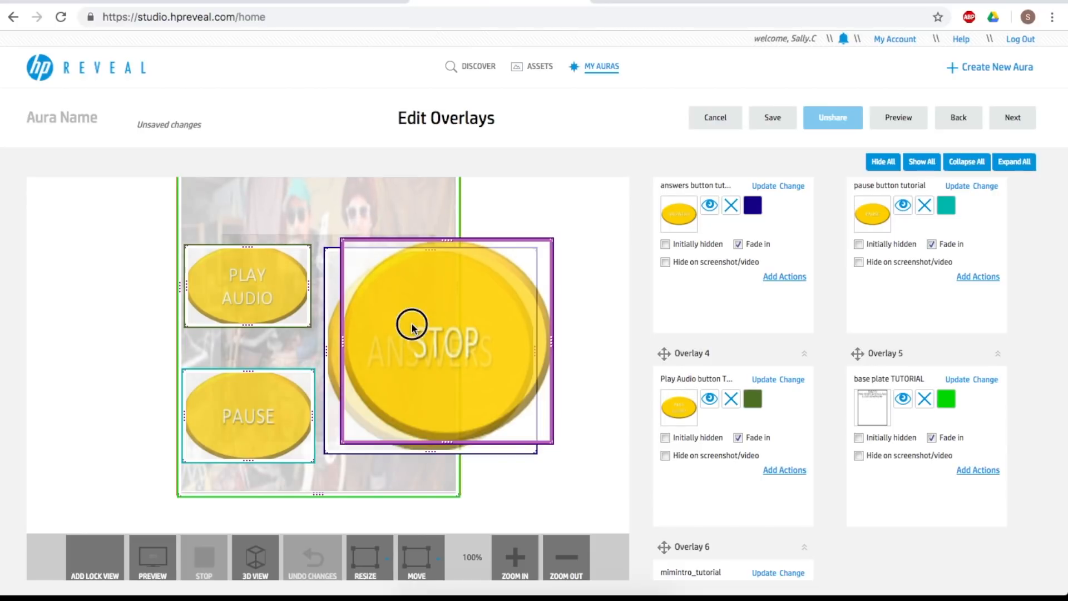
left_click(369, 563)
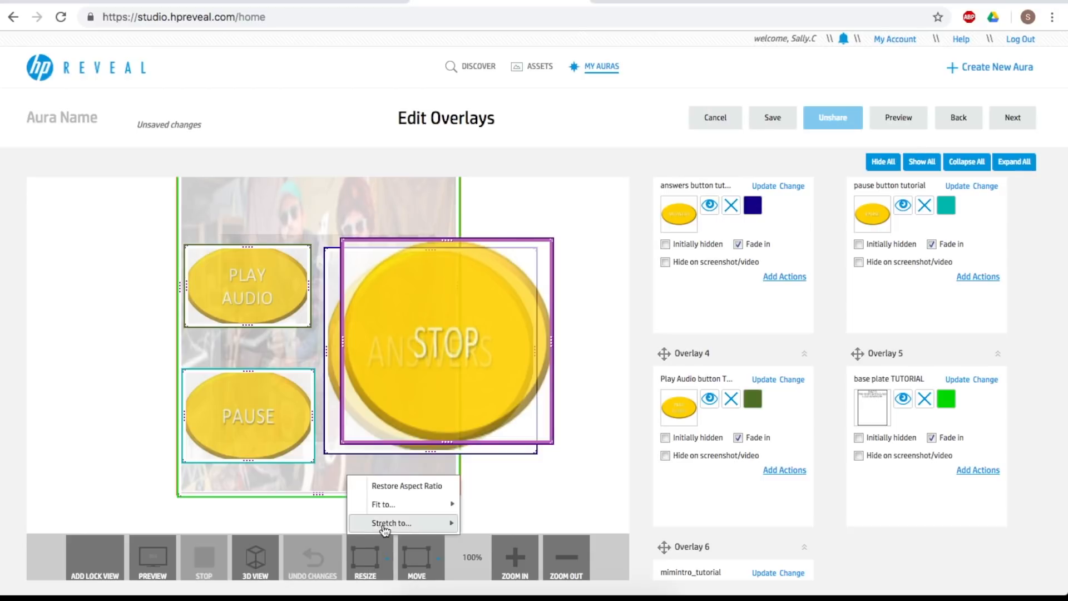
mouse_move(390, 503)
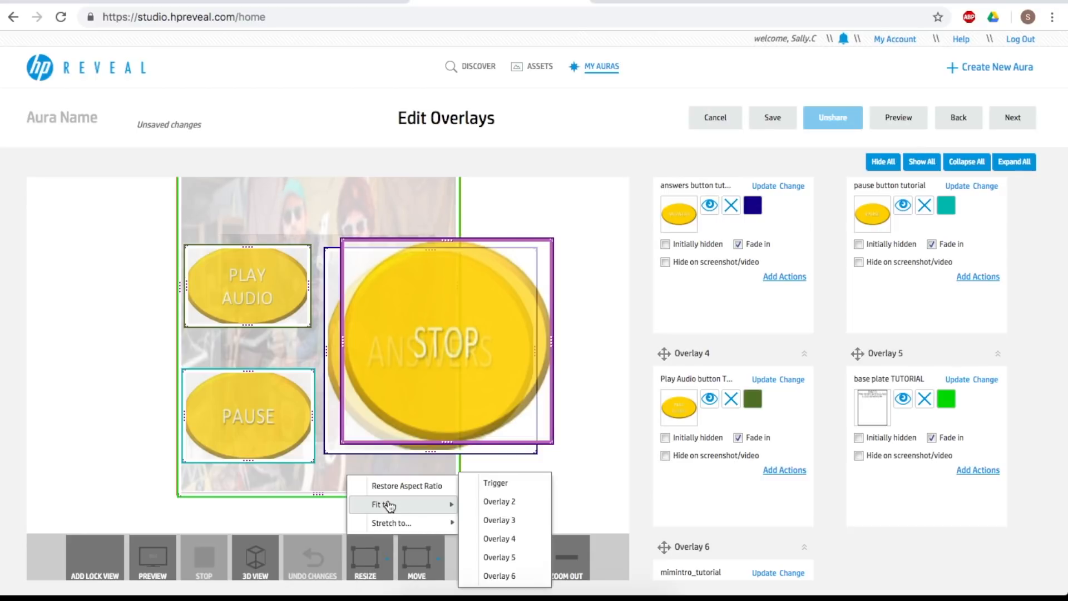
left_click(486, 540)
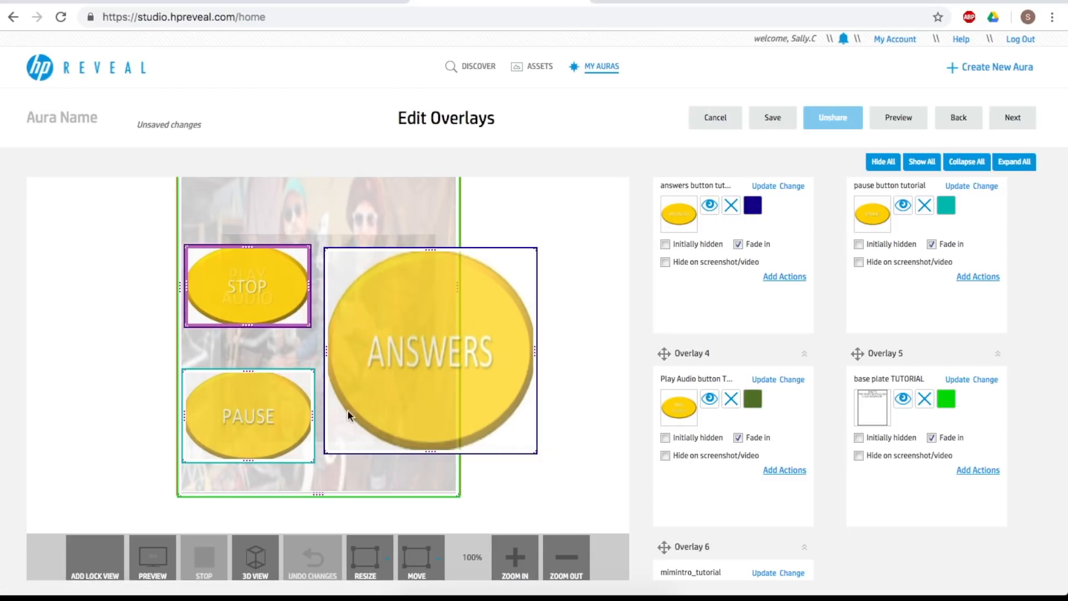
Resize the Answers button overlay to fit Overlay 4, the Play Audio button
left_click(416, 329)
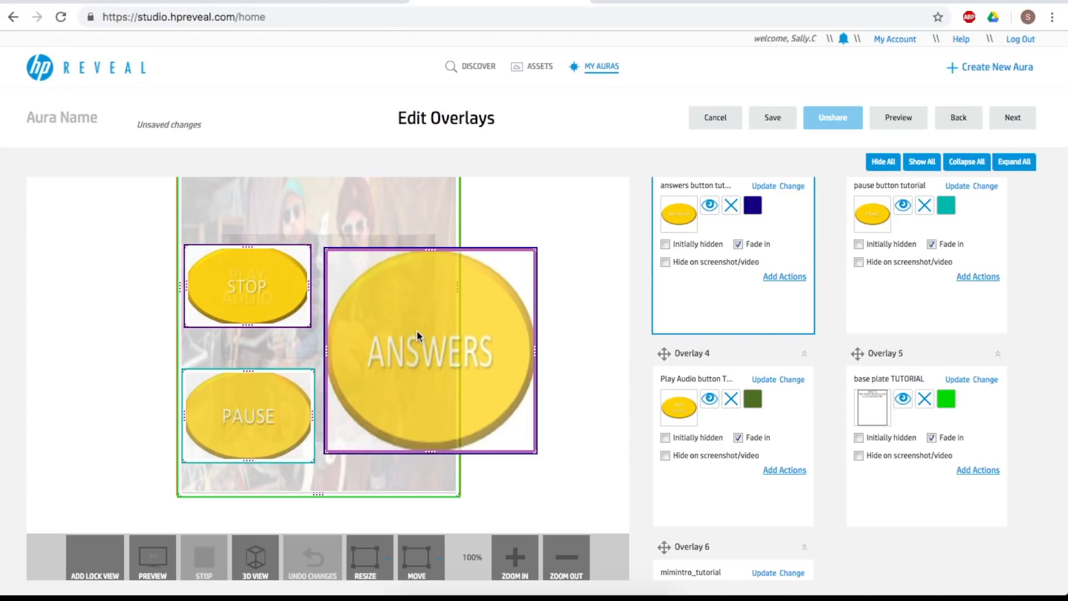
left_click(372, 566)
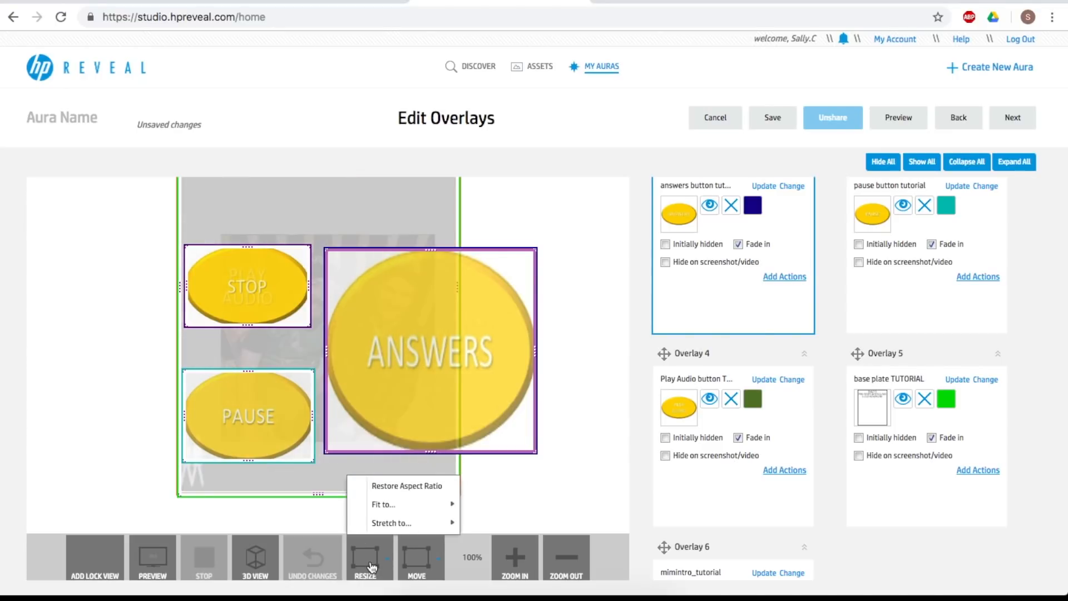
mouse_move(402, 504)
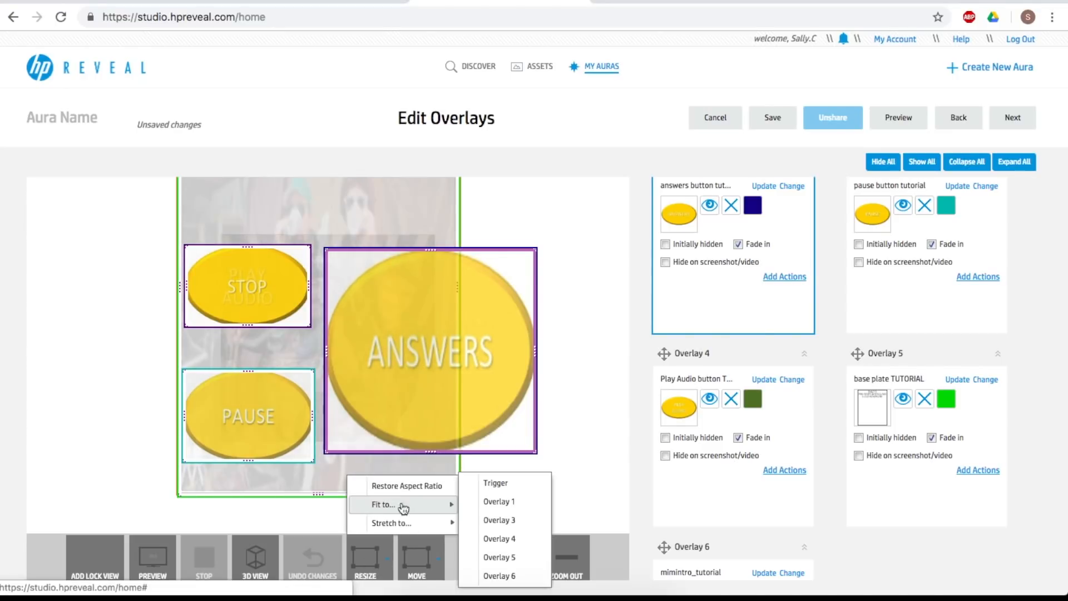
left_click(486, 538)
Resize the Pause button overlay to fit Overlay 4, the Play Audio button
left_click(254, 403)
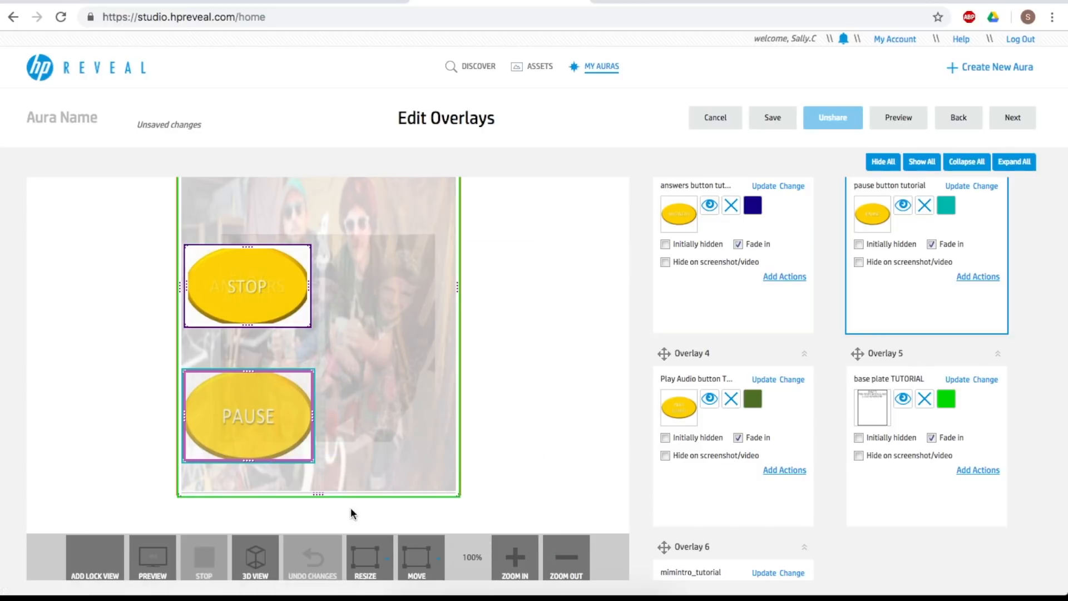
left_click(365, 556)
left_click(412, 553)
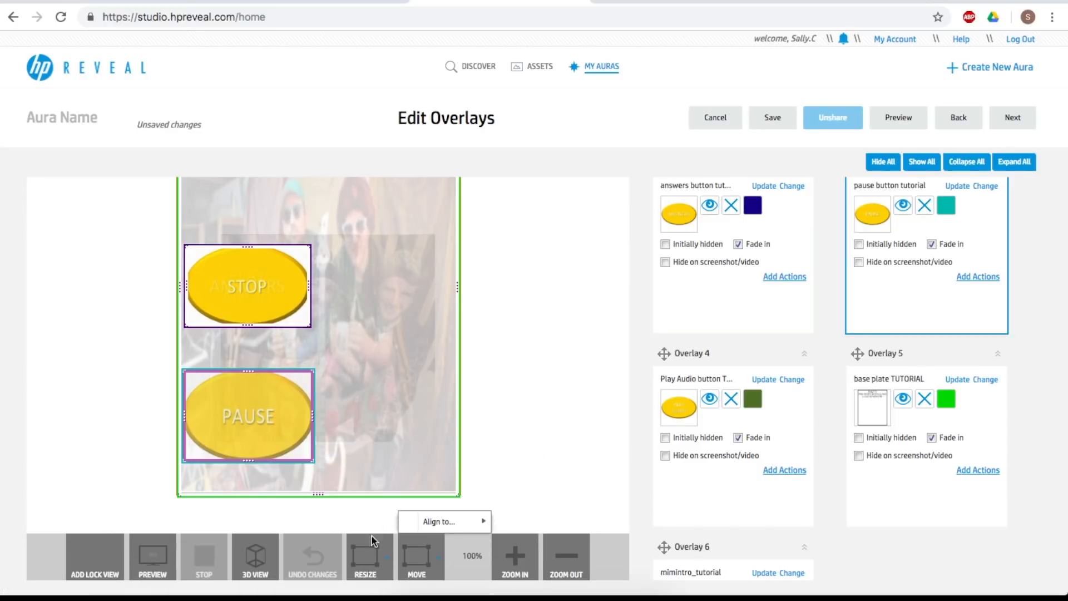
left_click(367, 559)
mouse_move(383, 503)
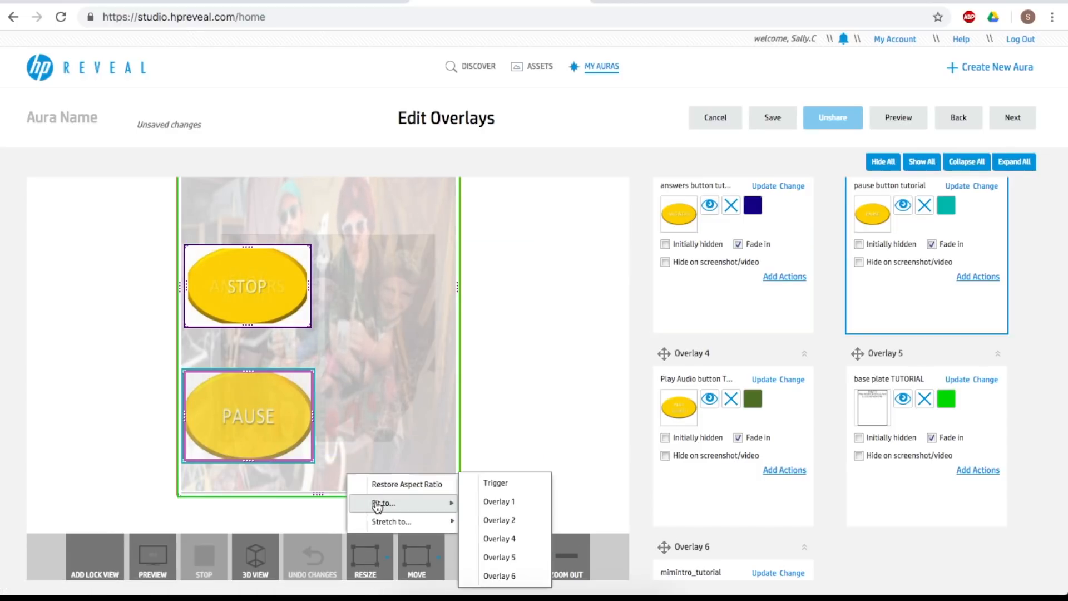
left_click(486, 540)
Spread the stacked buttons into a two-by-two grid, with Answers beside Play Audio, Pause below Play Audio and Stop below Answers
left_click_drag(257, 303, 389, 421)
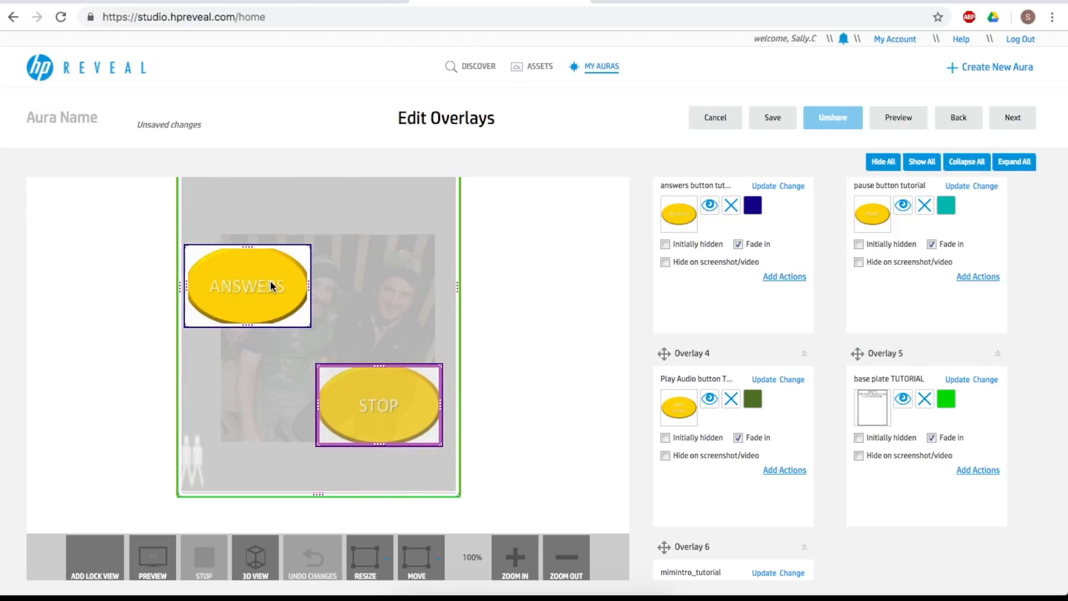
left_click_drag(272, 282, 407, 285)
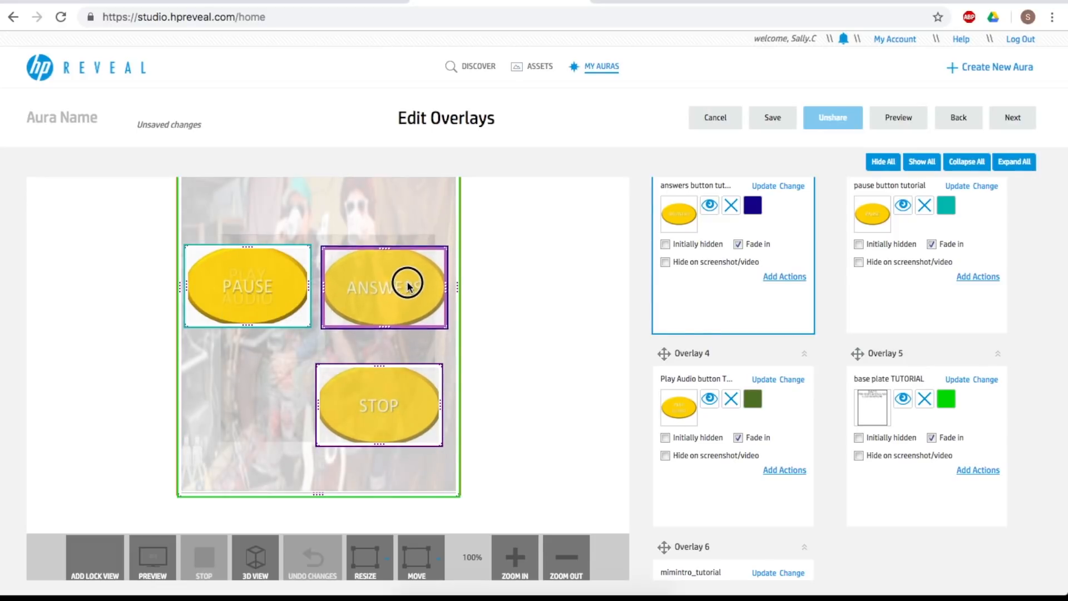
left_click_drag(267, 287, 267, 402)
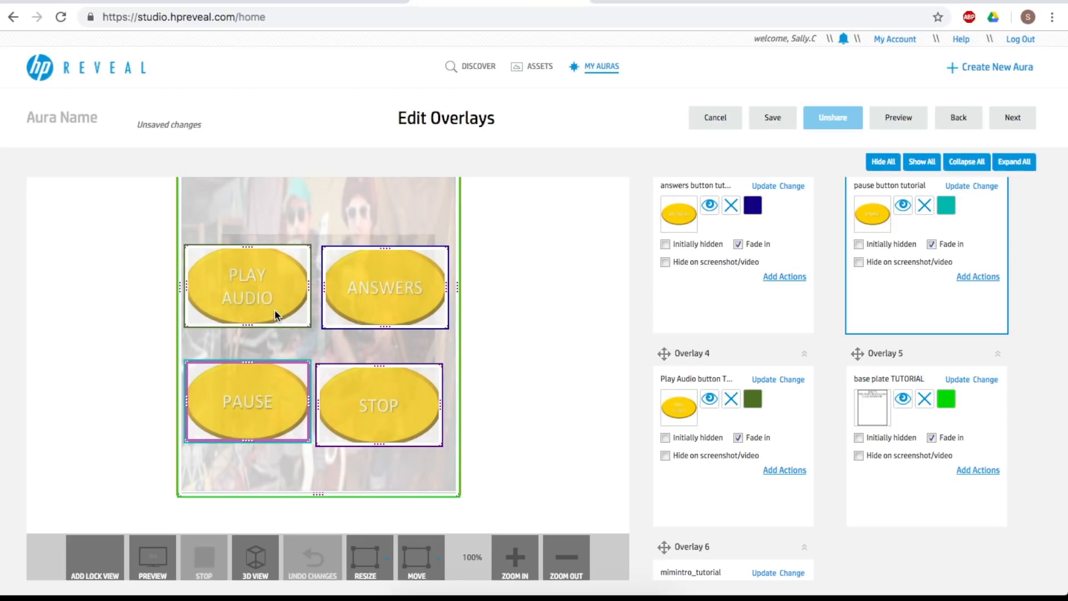
Align the Pause button overlay to the left edge of Overlay 4, the Play Audio button
left_click(264, 399)
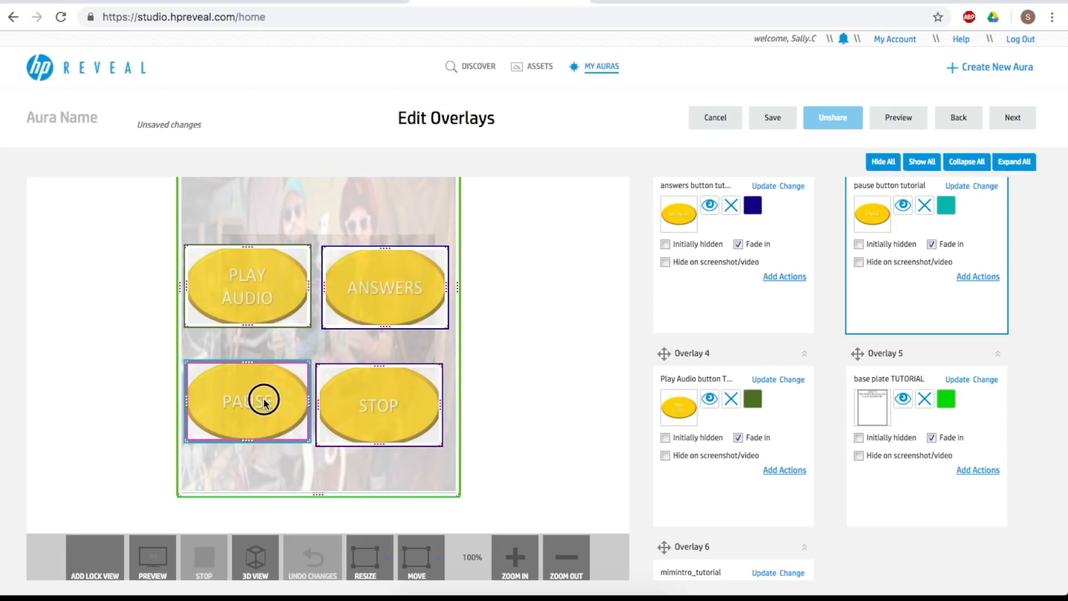
left_click(420, 560)
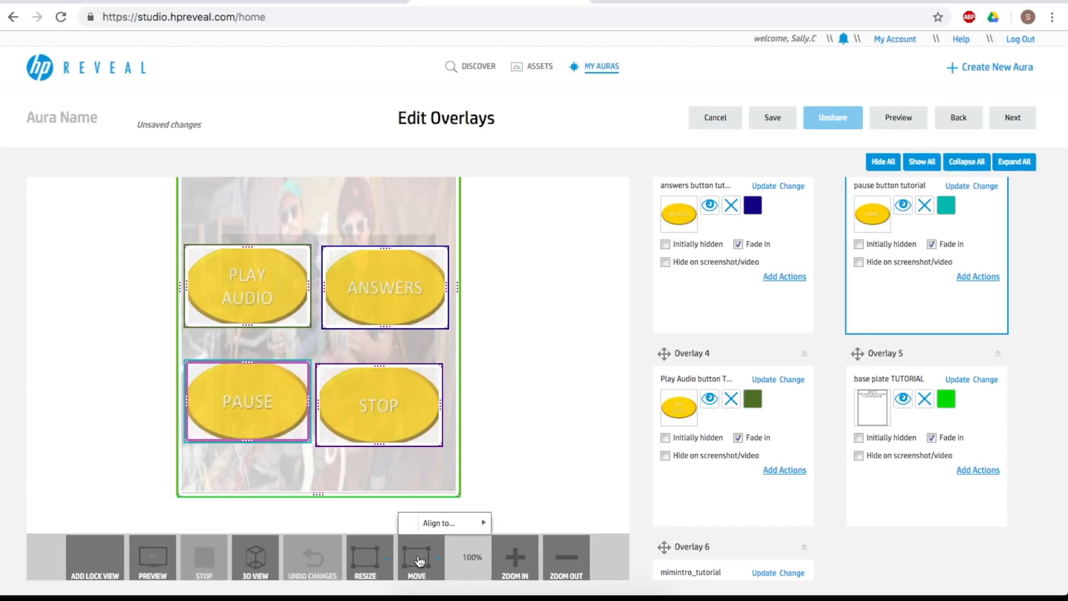
mouse_move(421, 524)
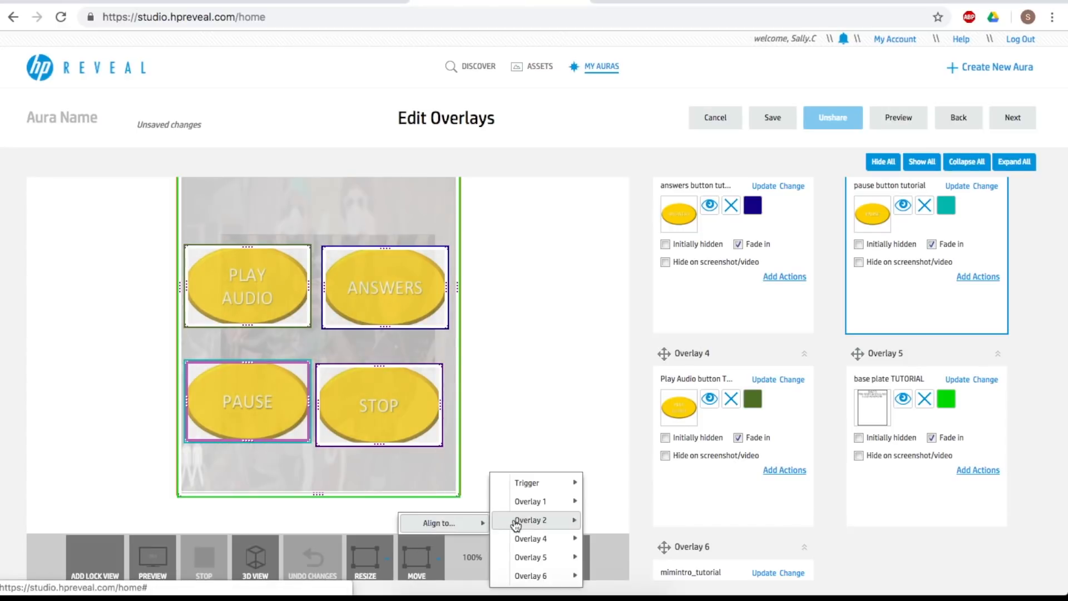
mouse_move(516, 525)
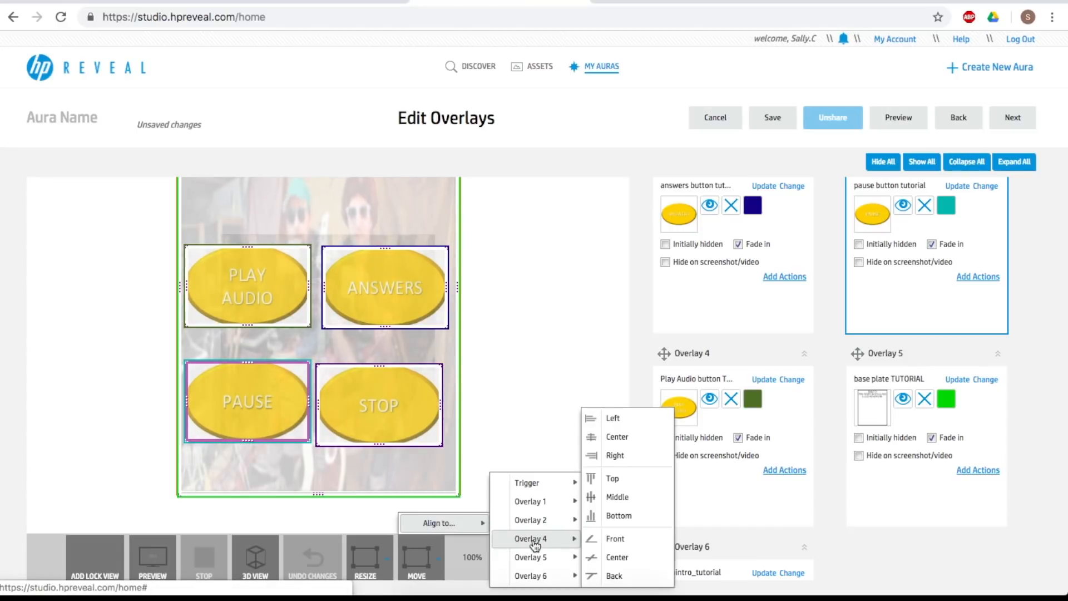
left_click(610, 425)
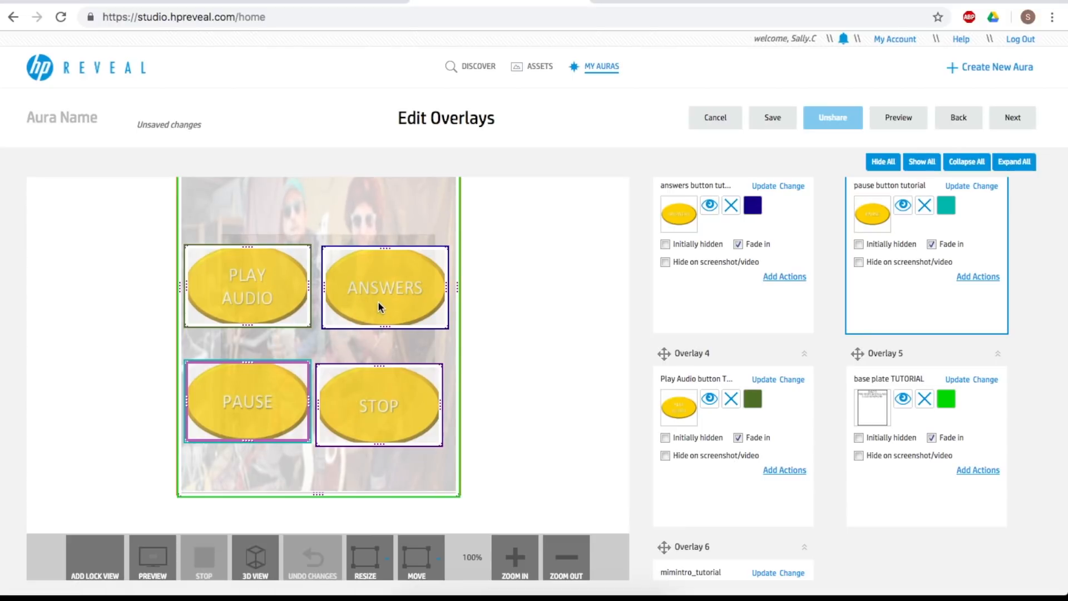
Align the Stop button overlay to the right edge of Overlay 2, the Answers button
left_click(378, 302)
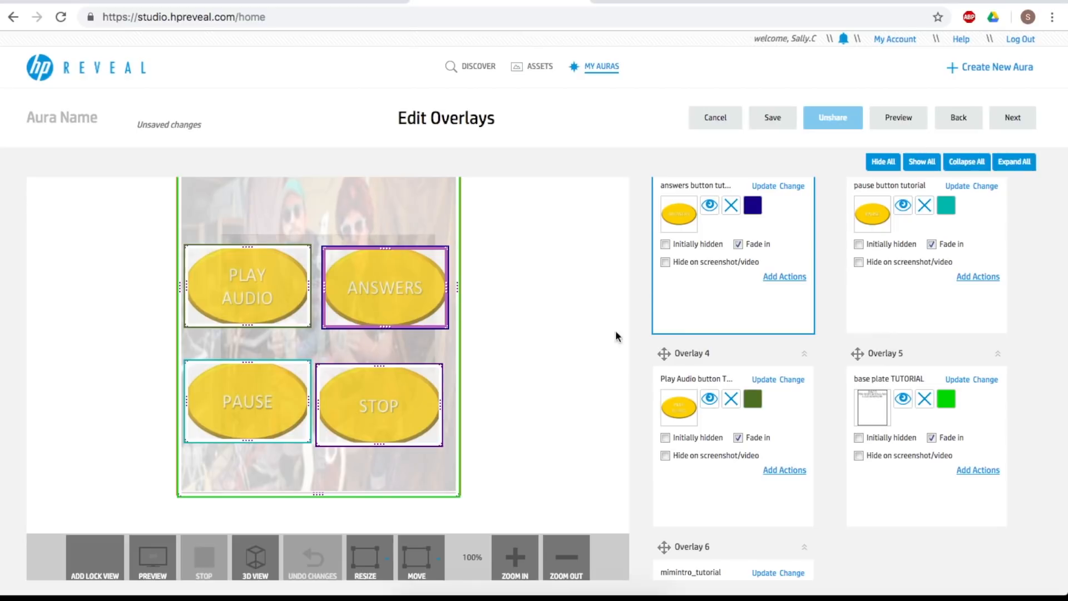
scroll(739, 251, "up", 1)
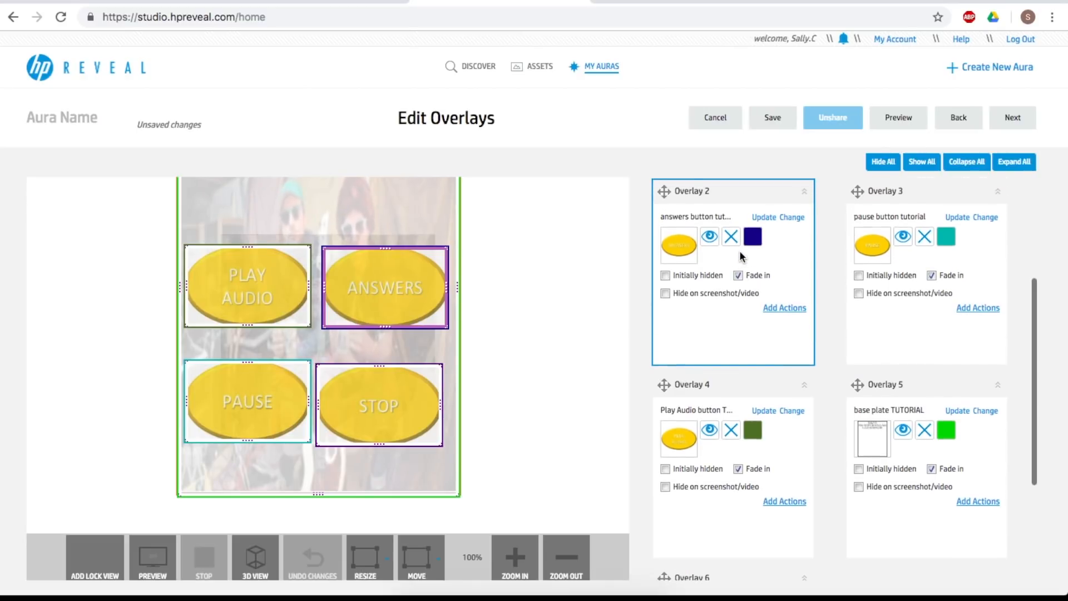
left_click(380, 406)
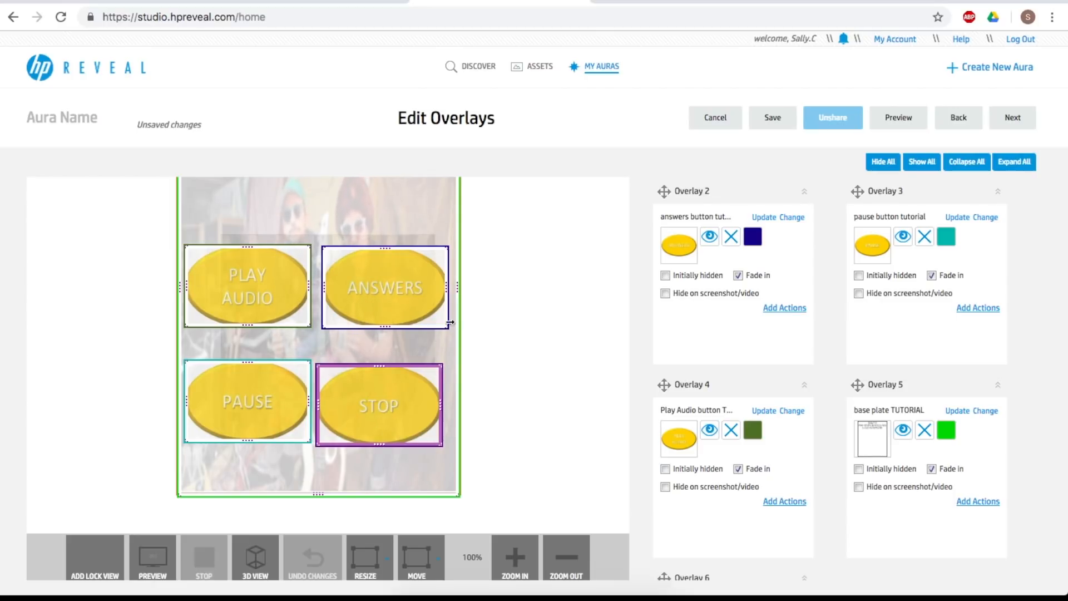
left_click(416, 565)
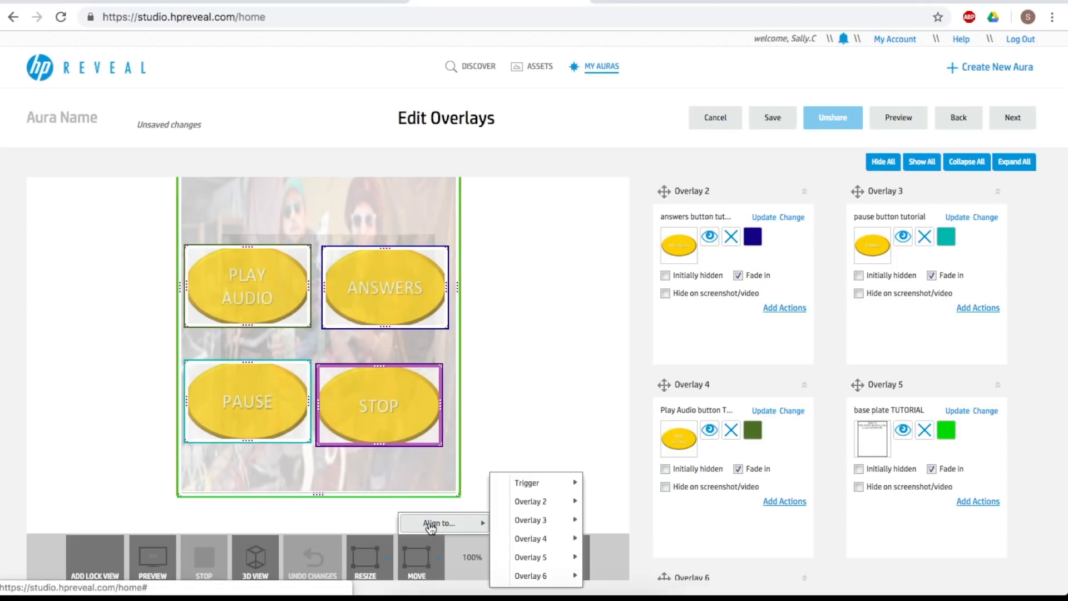
mouse_move(526, 507)
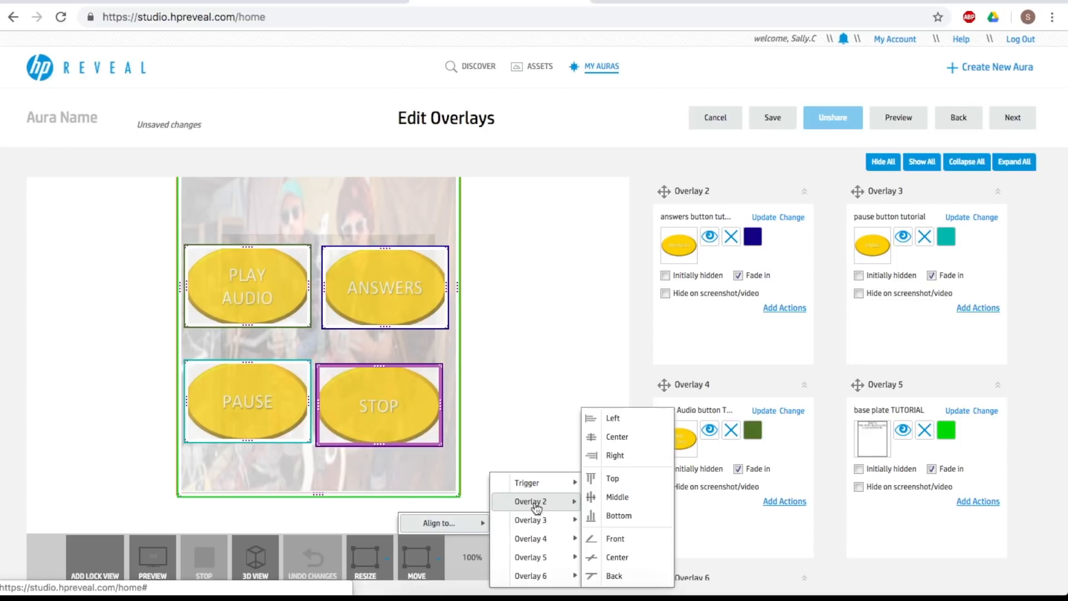
left_click(614, 455)
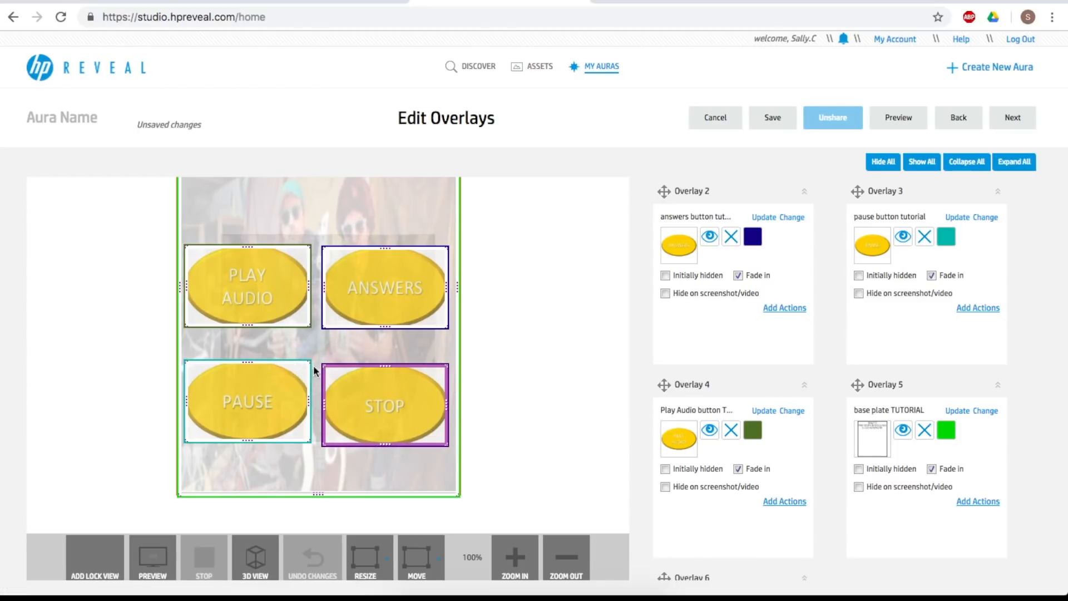
Align the Pause button overlay to the top edge of Overlay 1, the Stop button
left_click(286, 402)
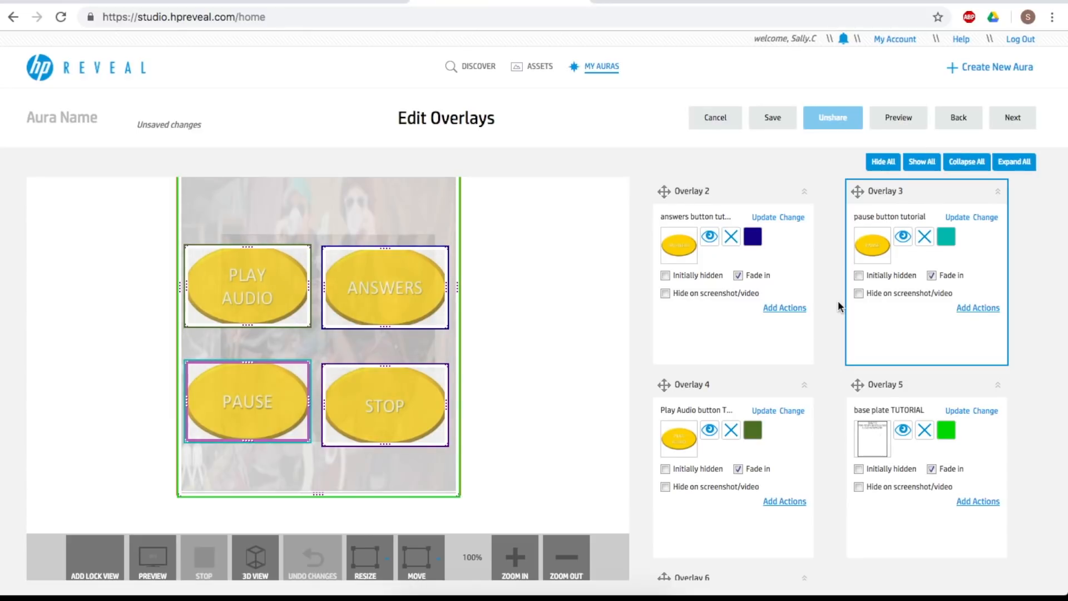
scroll(837, 300, "up", 3)
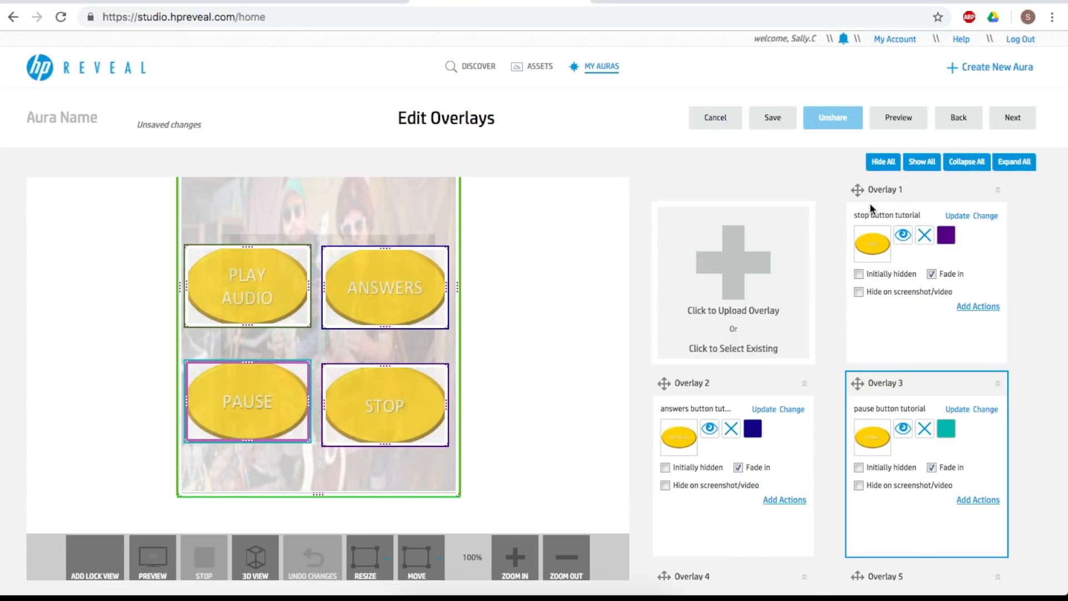
left_click(421, 563)
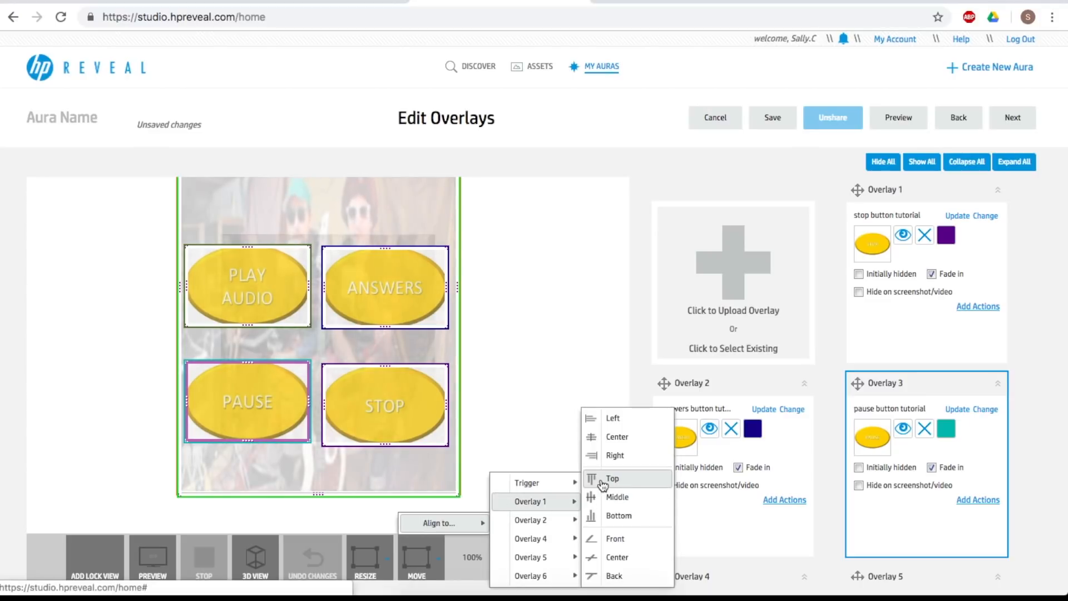
left_click(599, 478)
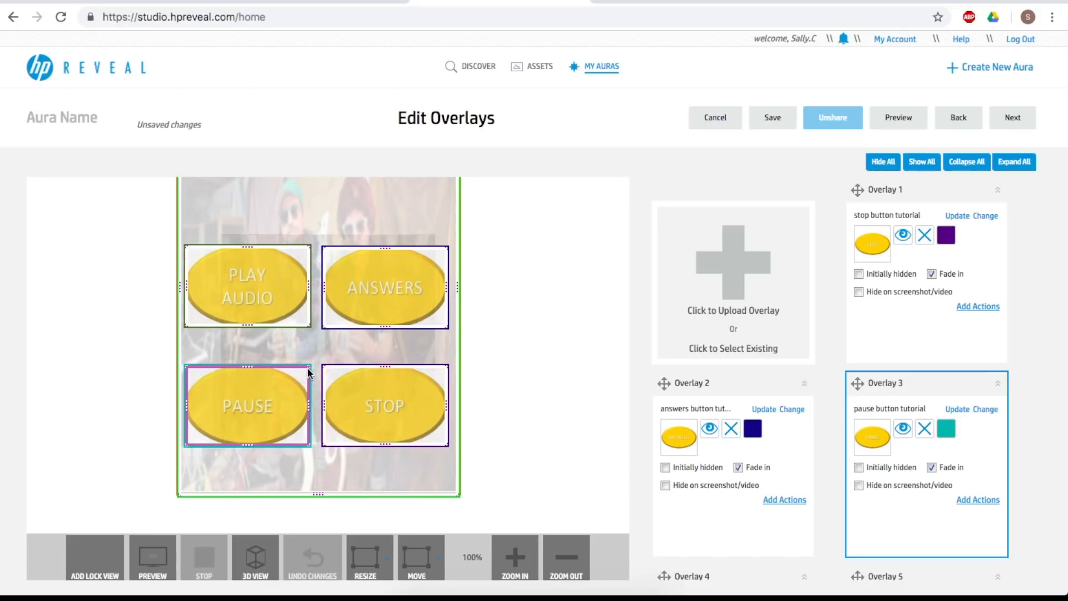
Upload the file mim interview.mp3 from the tutorial materials folder as a new audio overlay
scroll(324, 369, "up", 1)
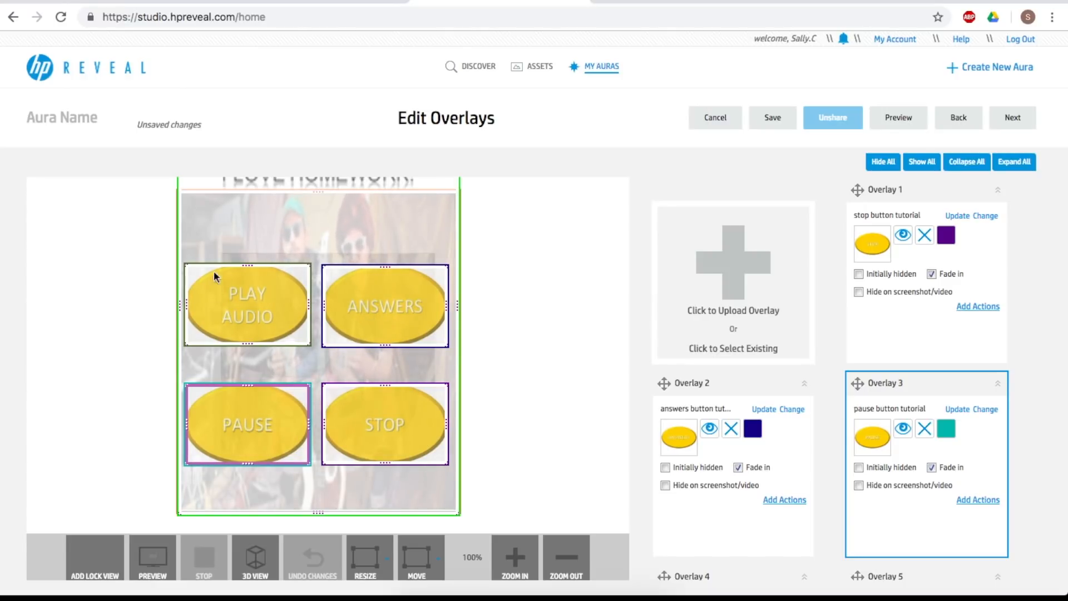
left_click(734, 313)
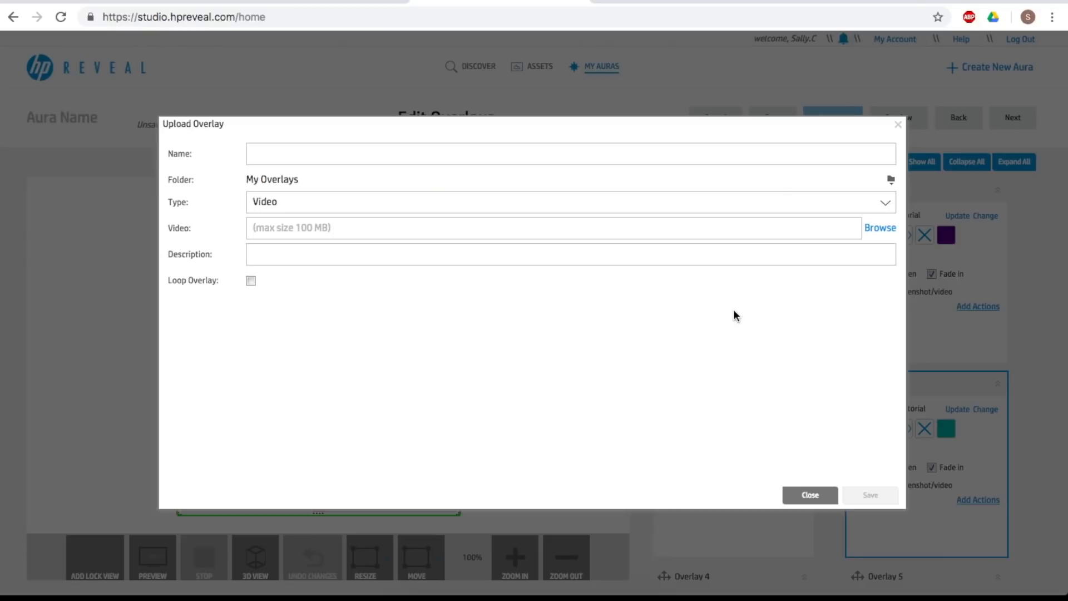
left_click(422, 205)
left_click(407, 226)
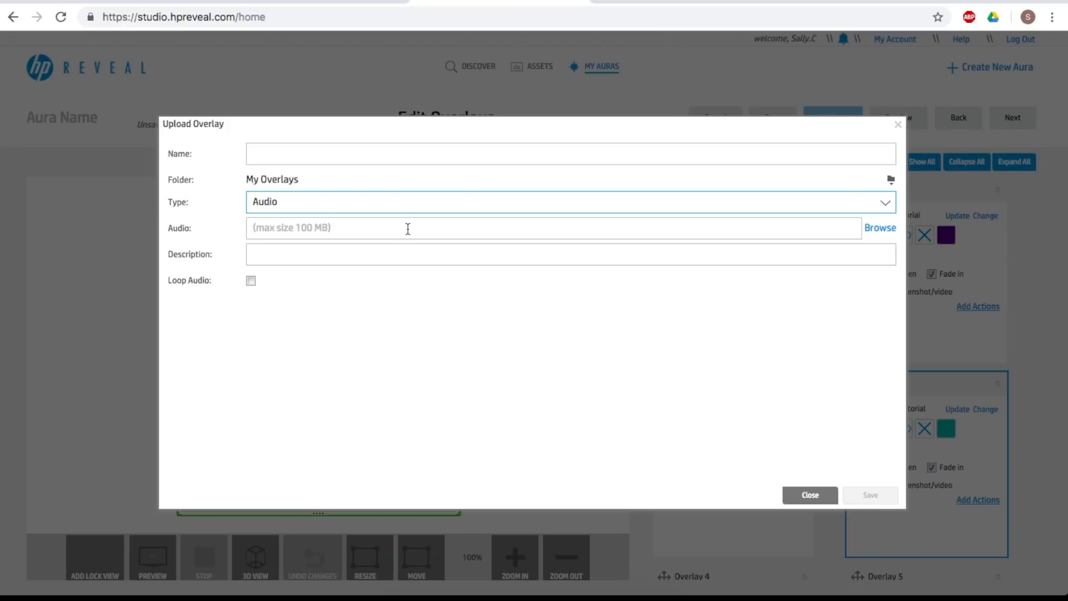
left_click(881, 233)
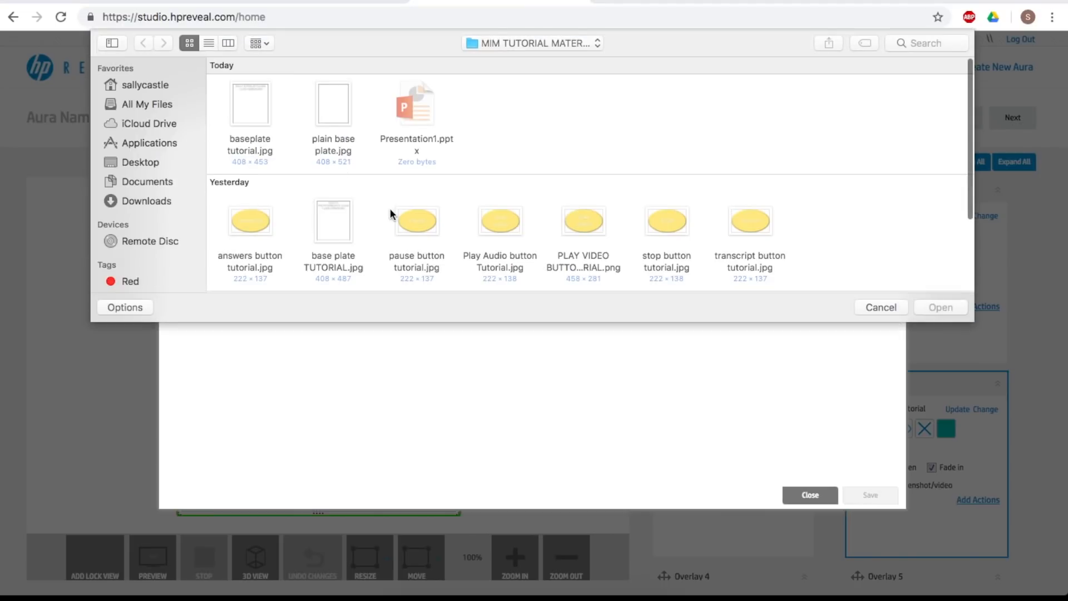
scroll(391, 213, "down", 5)
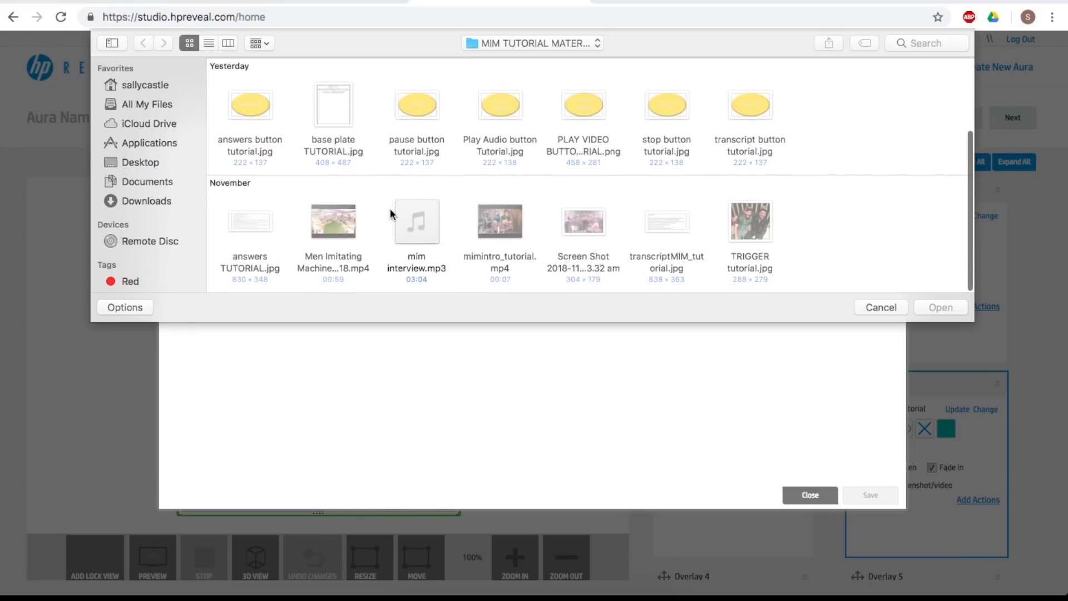
left_click(435, 236)
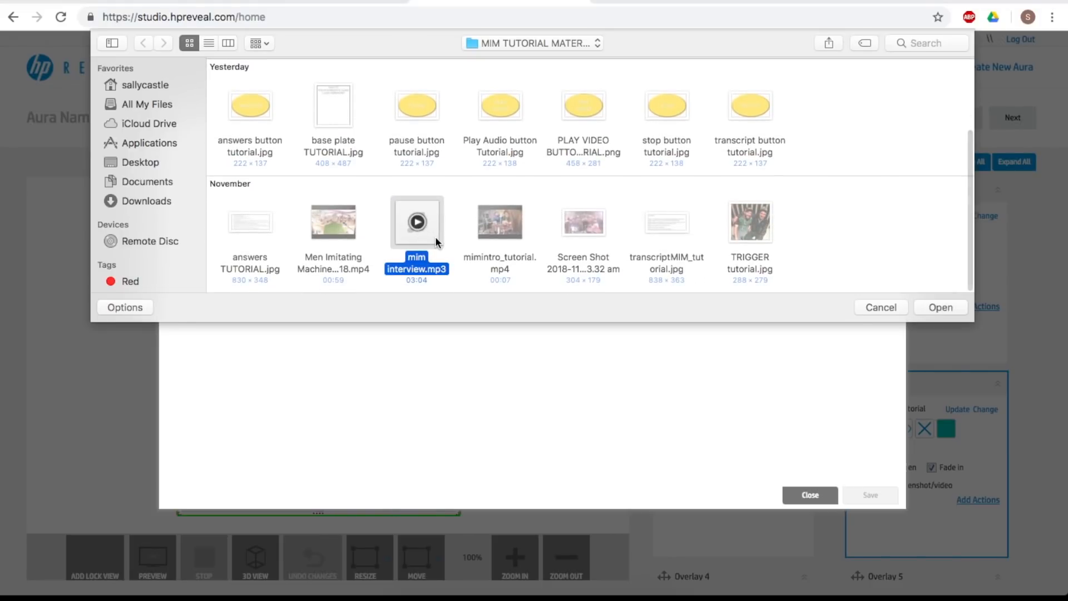
left_click(936, 307)
left_click(870, 498)
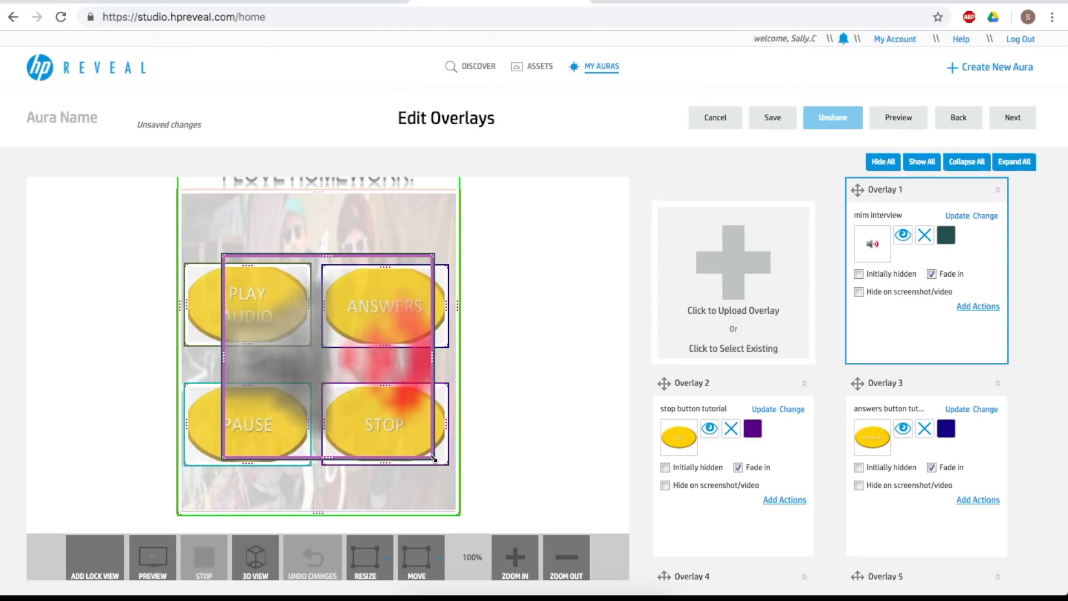
Shrink the mim interview audio overlay to a small icon and place it just below the Pause button
left_click_drag(433, 459, 317, 489)
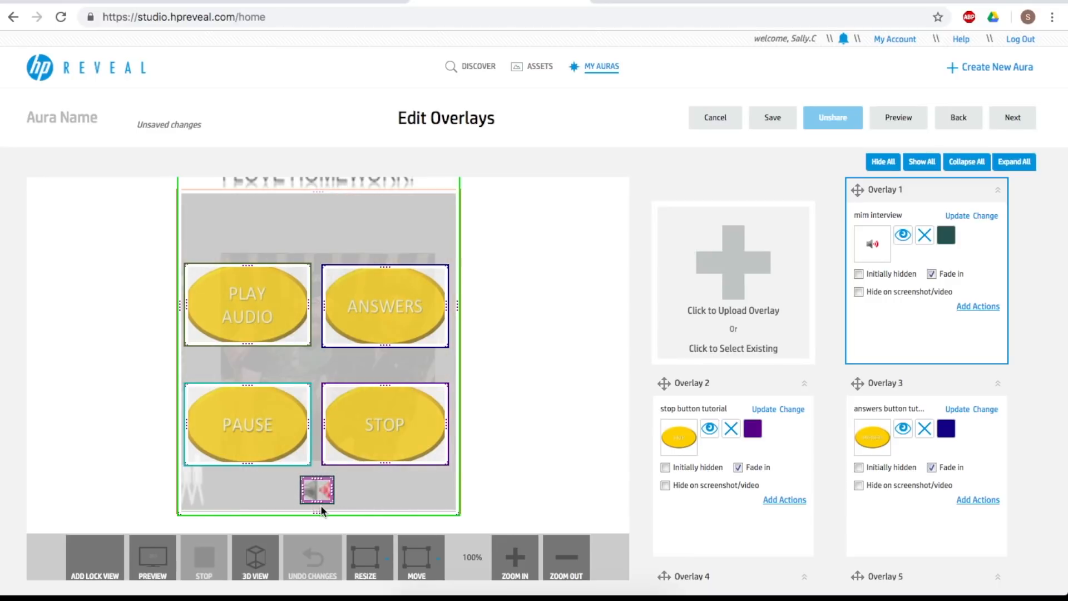
left_click_drag(332, 503, 330, 501)
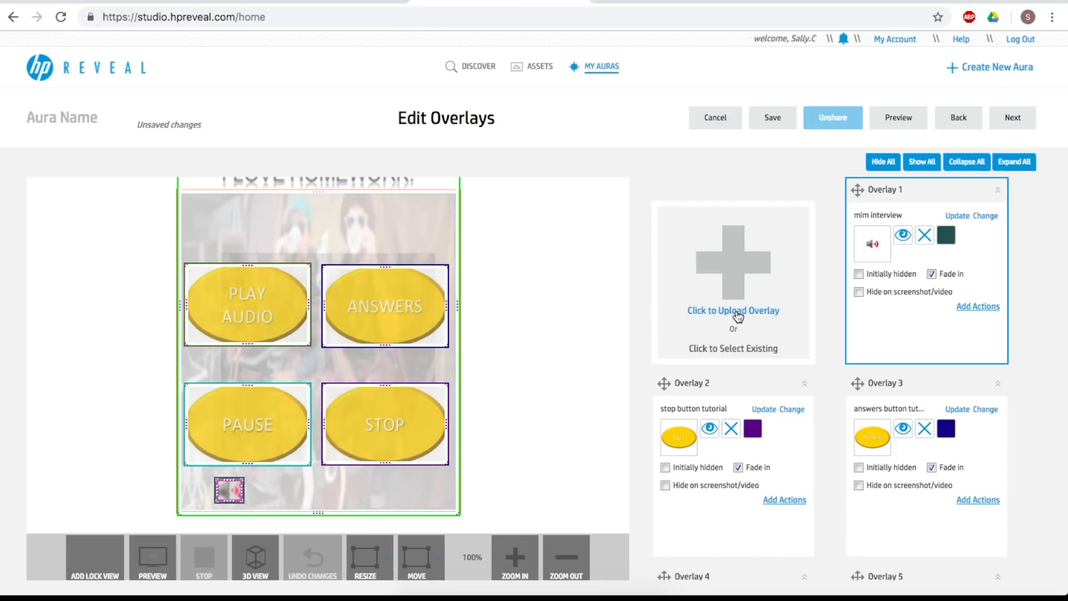
Upload the file answers TUTORIAL.jpg from the tutorial materials folder as a new image overlay
left_click(735, 313)
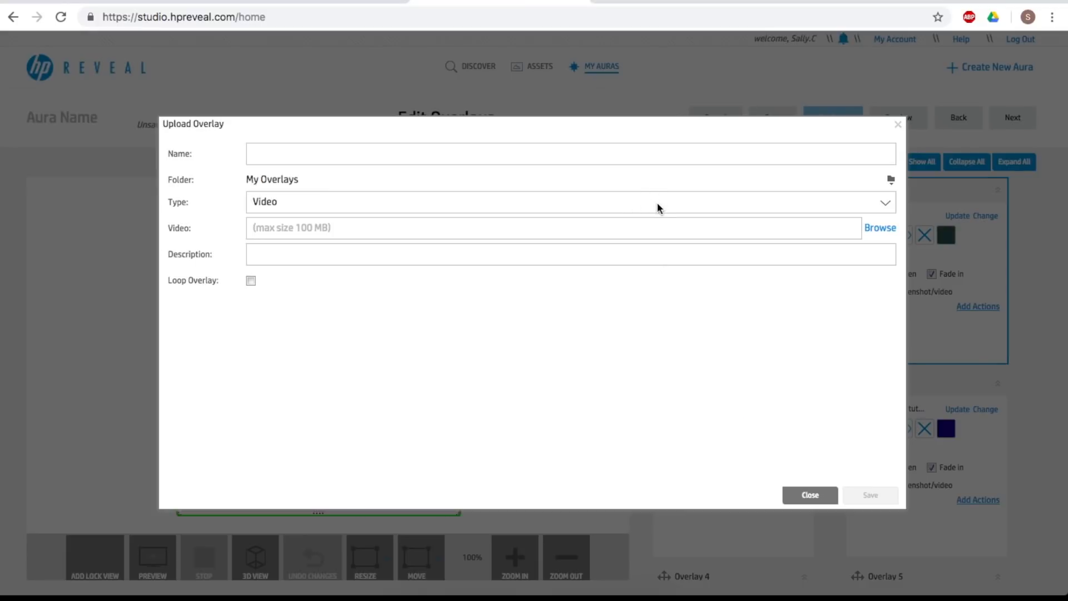
left_click(657, 204)
left_click(419, 241)
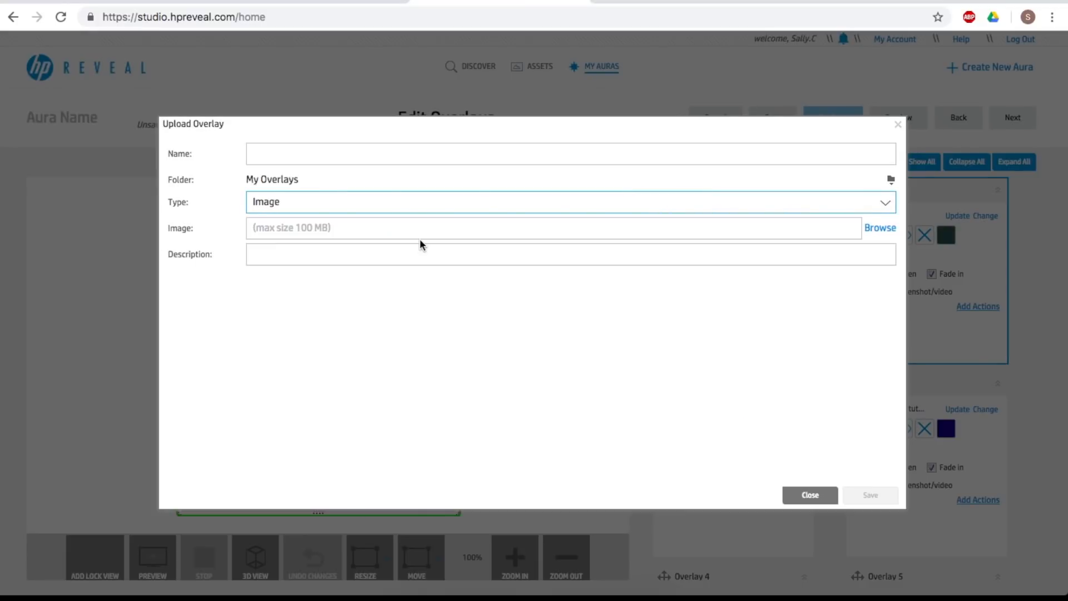
left_click(887, 230)
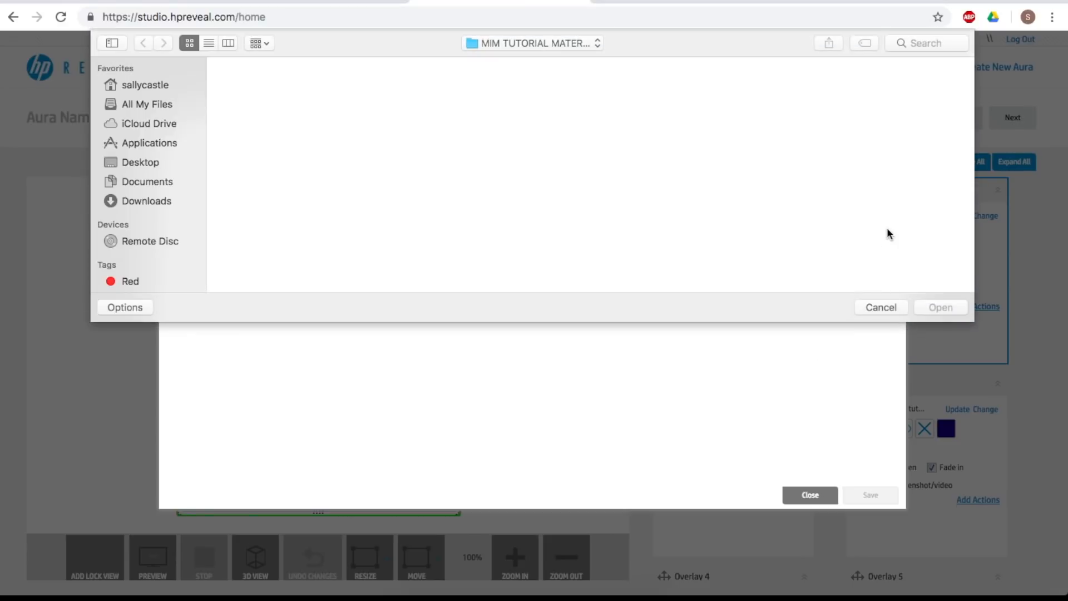
scroll(436, 215, "down", 2)
scroll(431, 208, "down", 5)
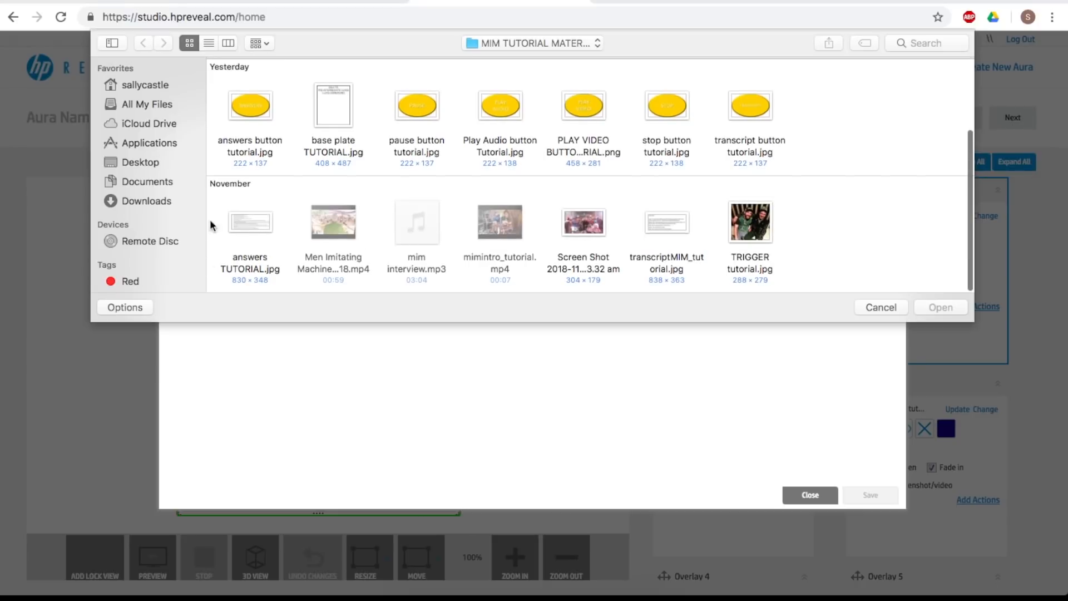
left_click(247, 228)
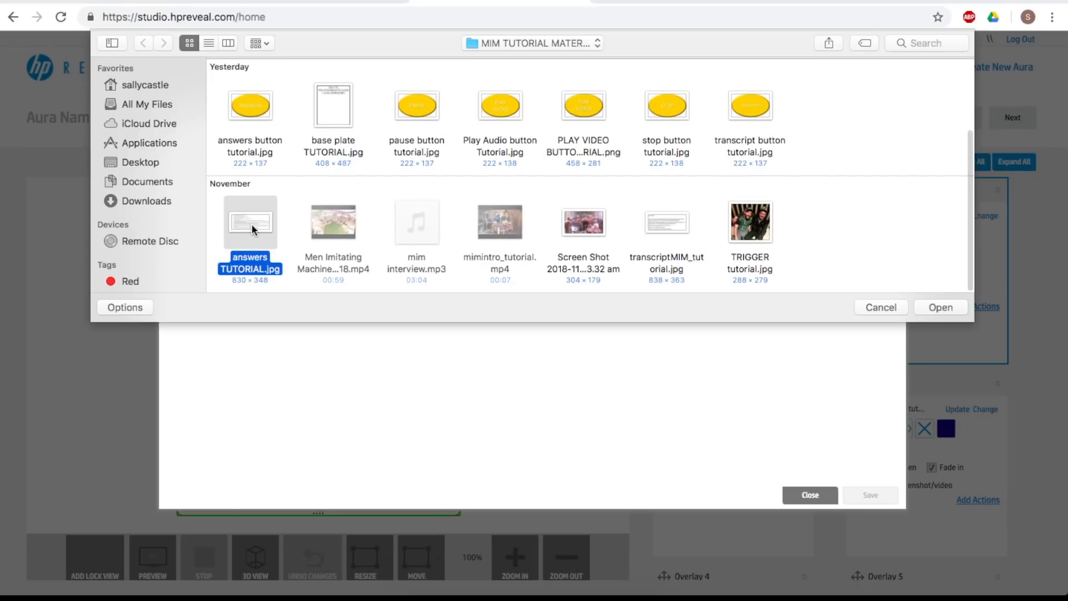
left_click(939, 306)
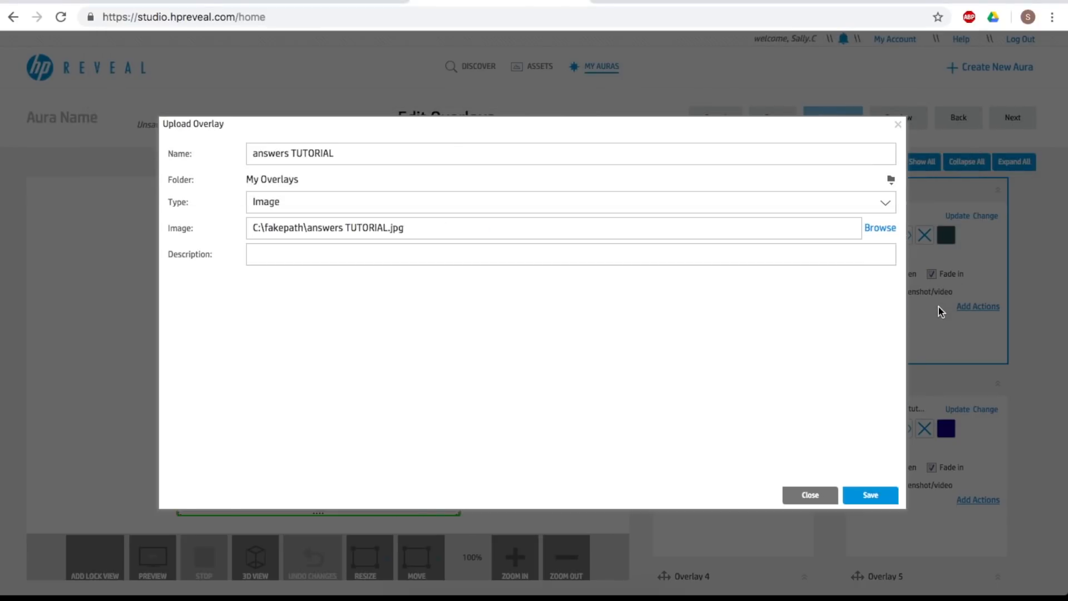
left_click(881, 497)
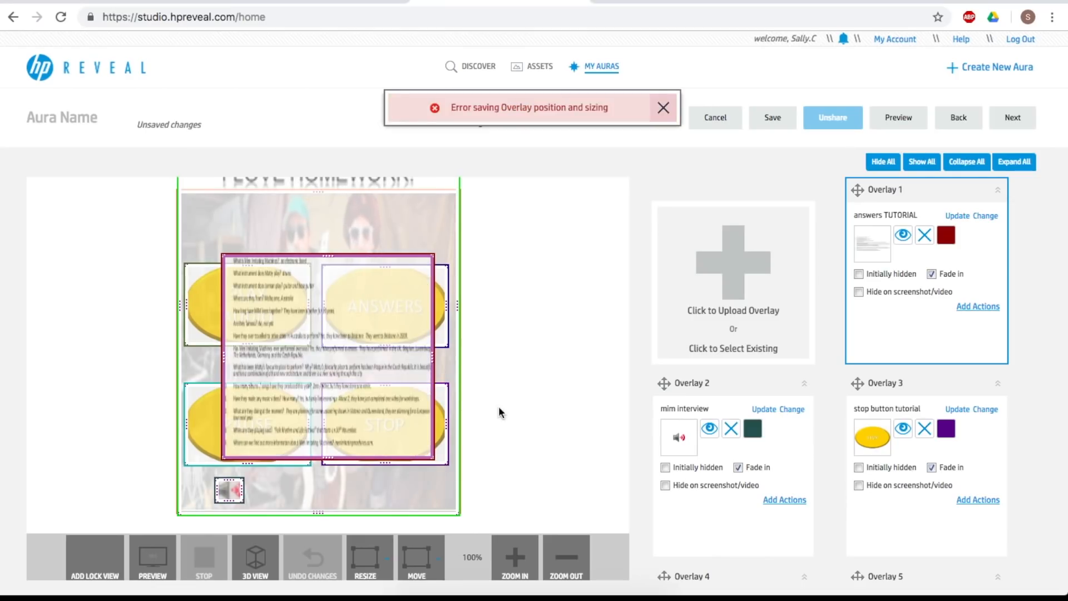
Move and enlarge the answers TUTORIAL overlay to span the base plate's width from its top edge down to the Pause and Stop buttons
scroll(322, 391, "up", 2)
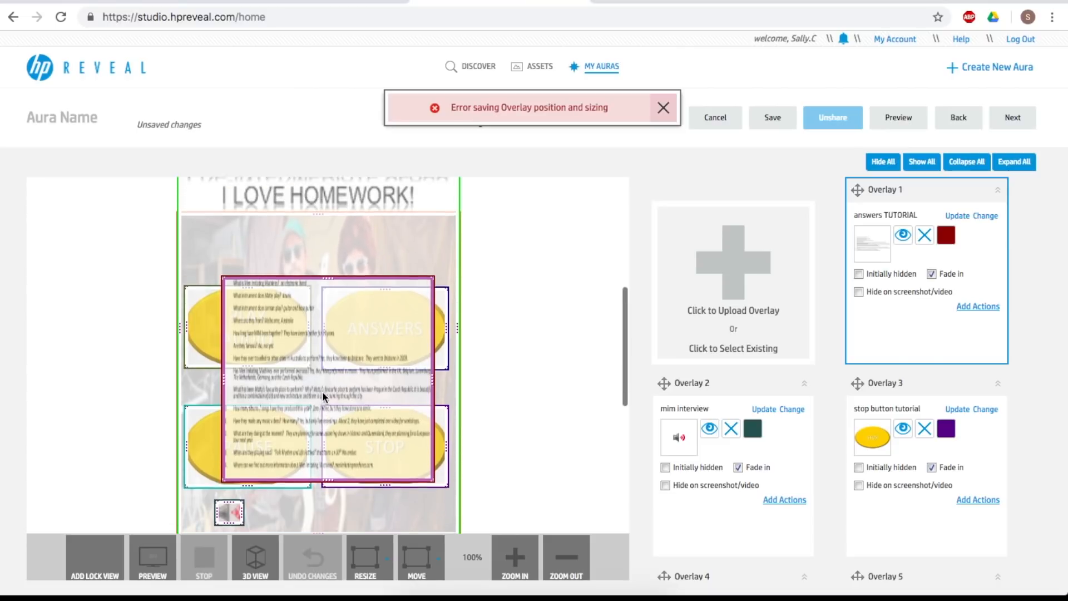
left_click_drag(321, 338, 312, 257)
left_click_drag(219, 224, 186, 174)
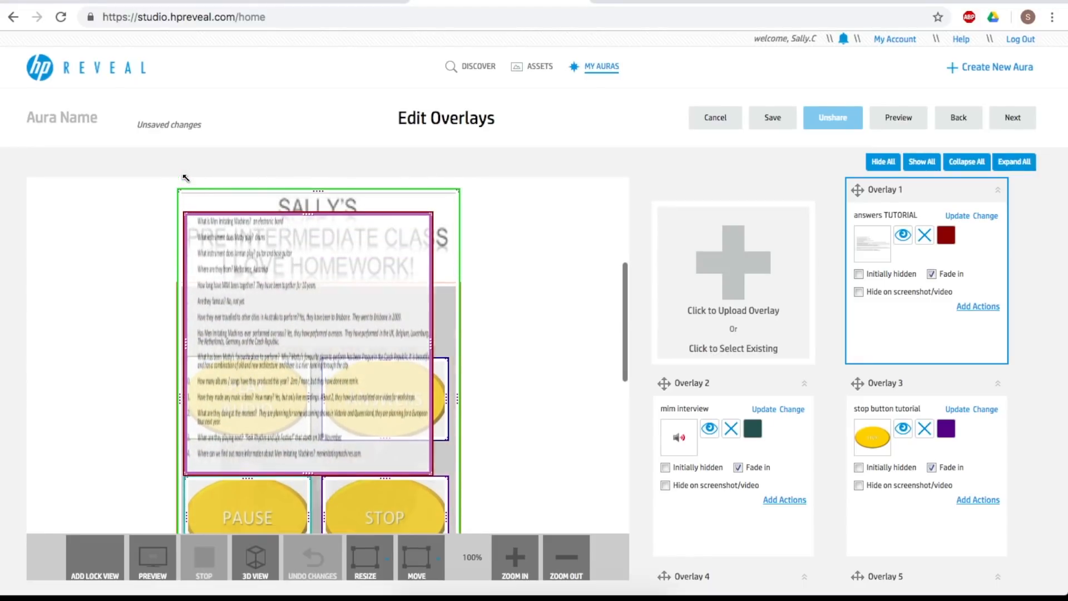
left_click_drag(433, 474, 451, 472)
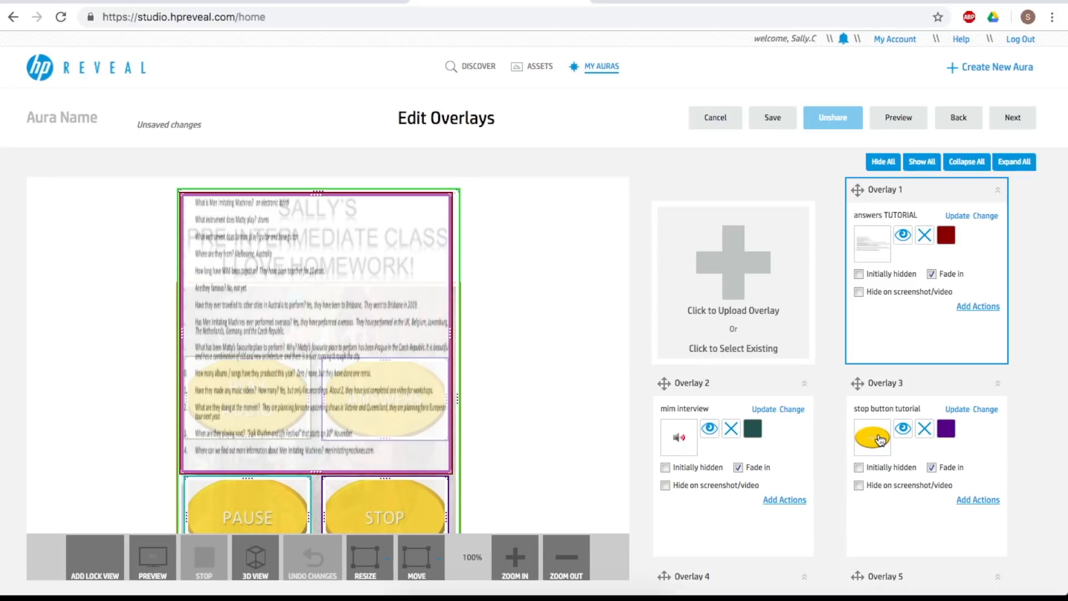
Add a Start an Overlay action to Overlay 6, the Play Audio button, triggered when the overlay is tapped
scroll(879, 439, "down", 3)
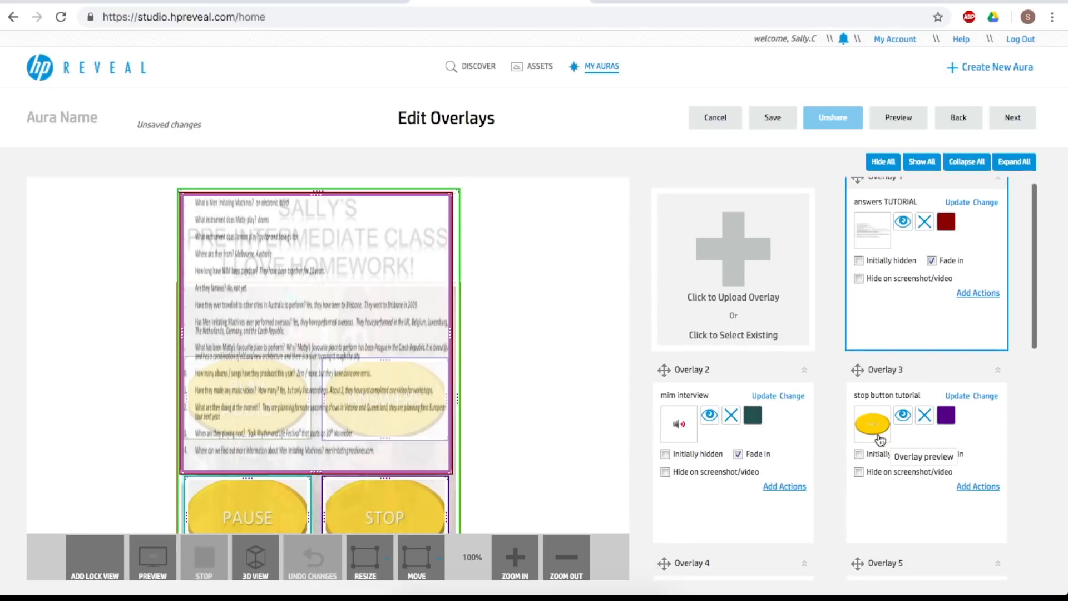
scroll(879, 439, "down", 2)
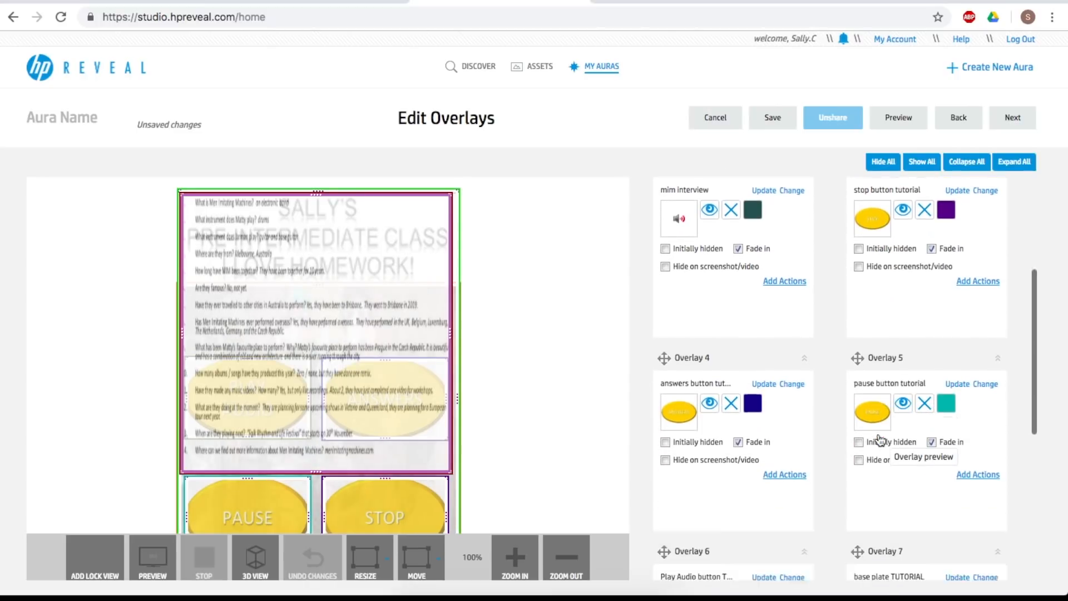
scroll(877, 433, "up", 1)
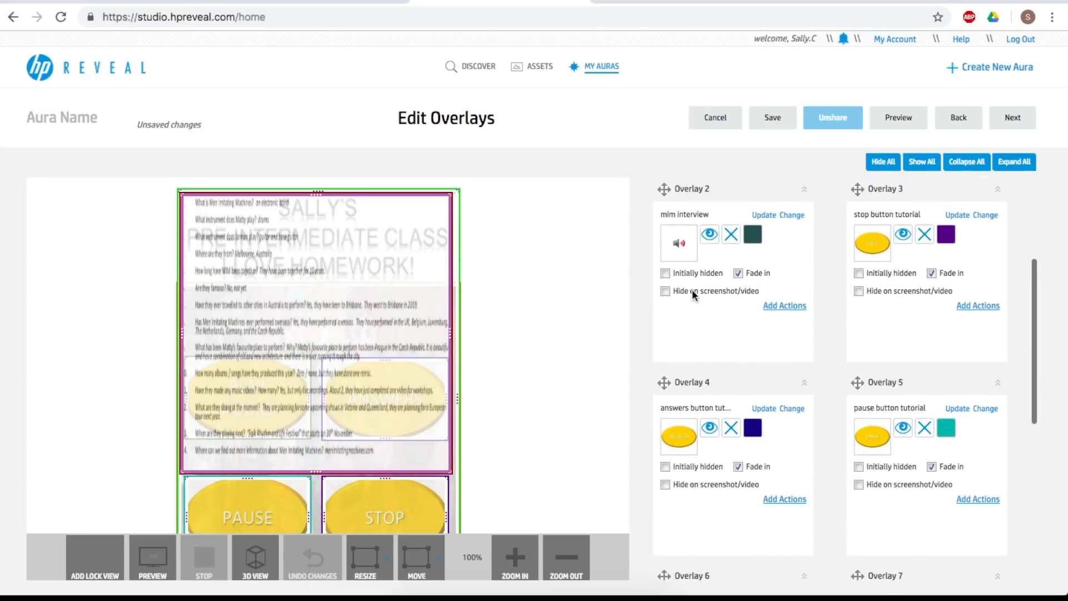
scroll(803, 365, "down", 3)
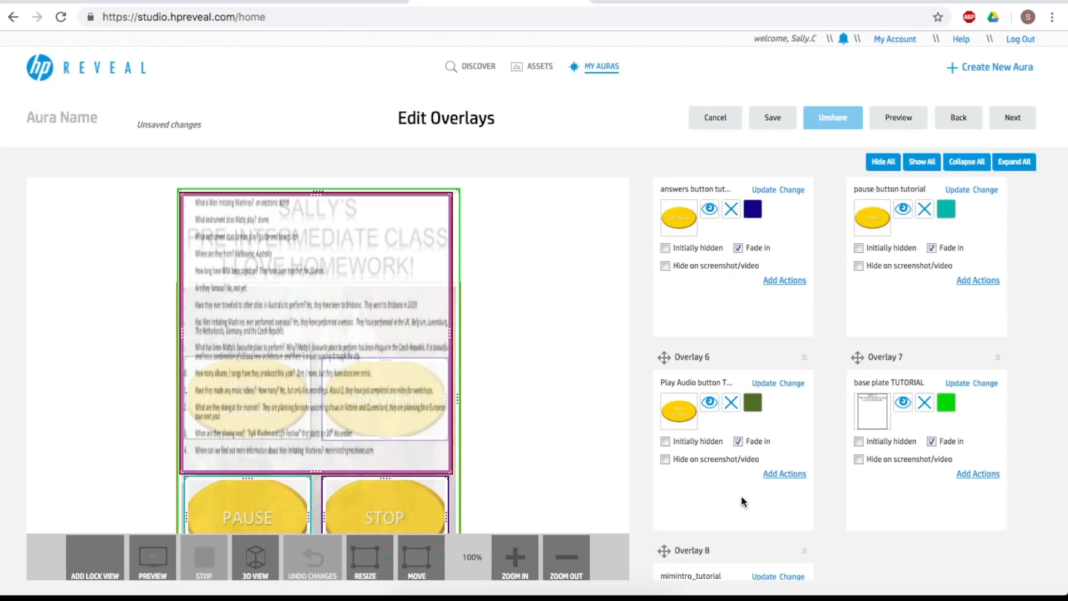
left_click(780, 476)
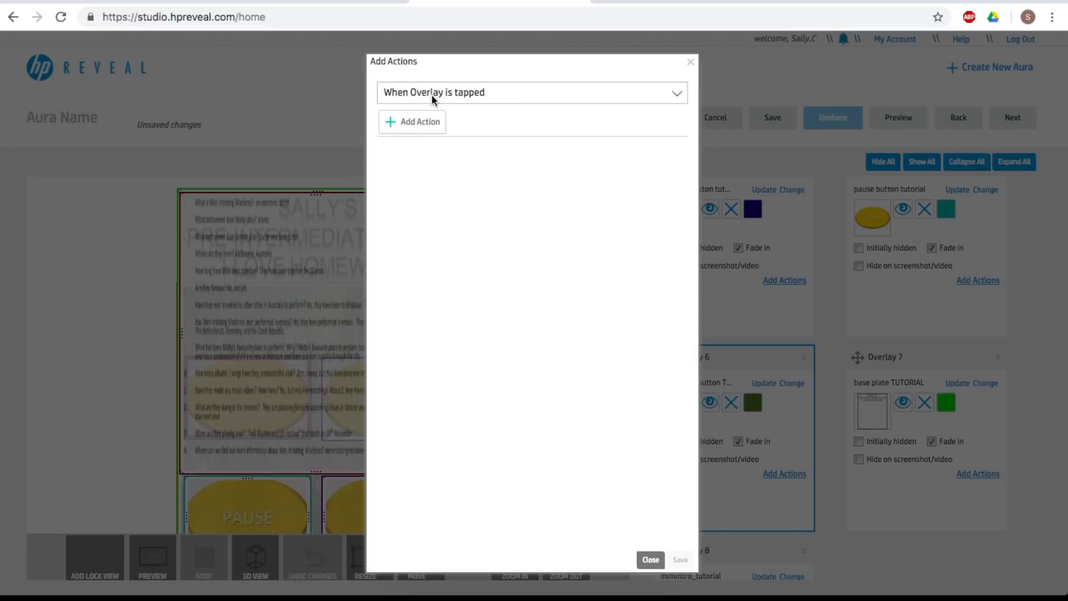
left_click(417, 125)
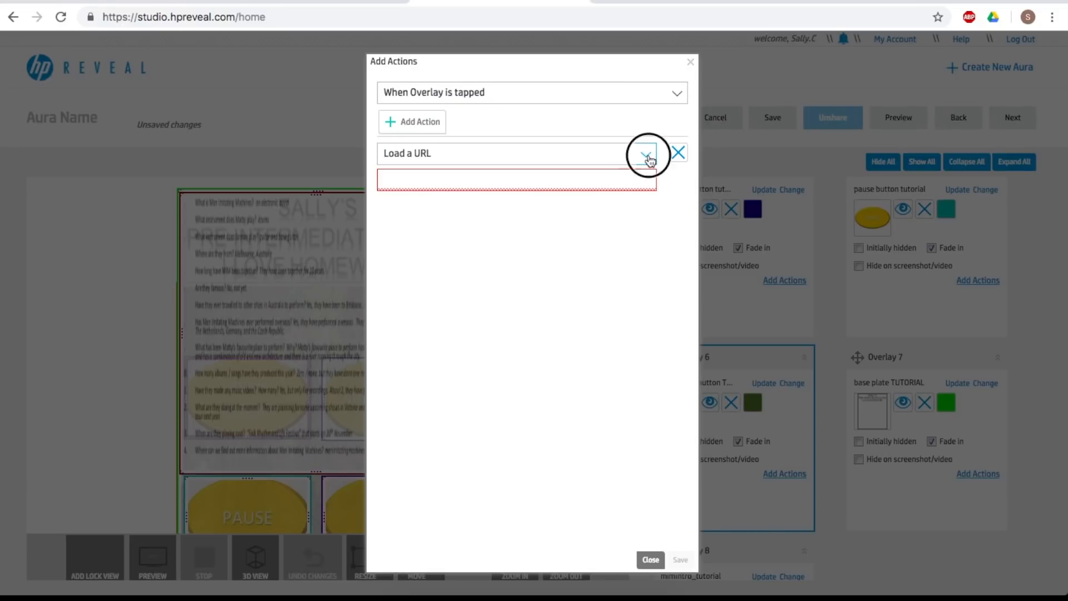
left_click(647, 157)
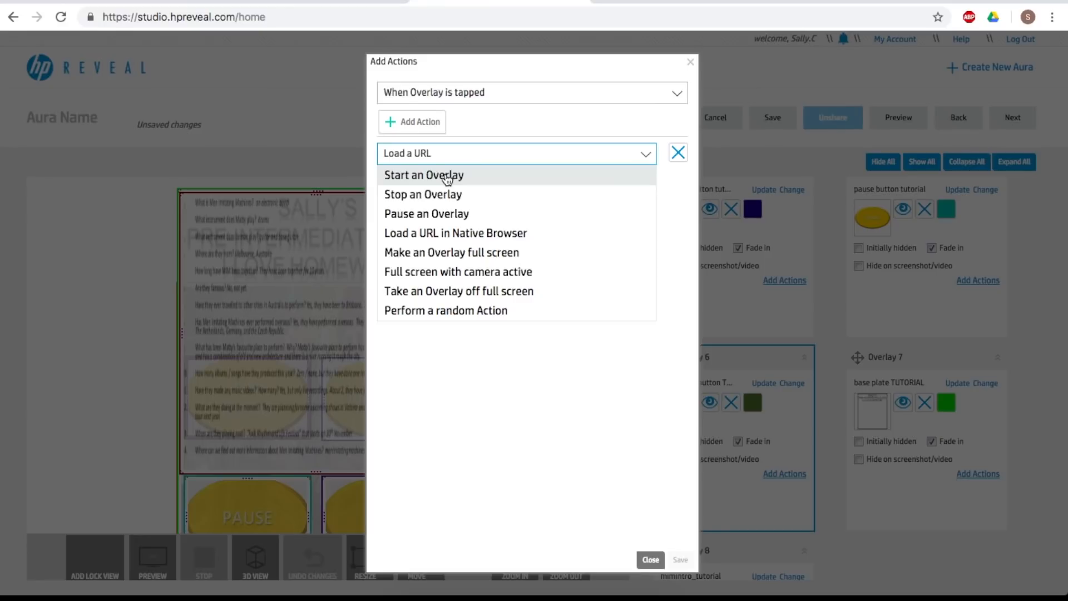
left_click(446, 176)
Set (2) mim interview as the overlay started by the Play Audio button's action and save the action
left_click(620, 189)
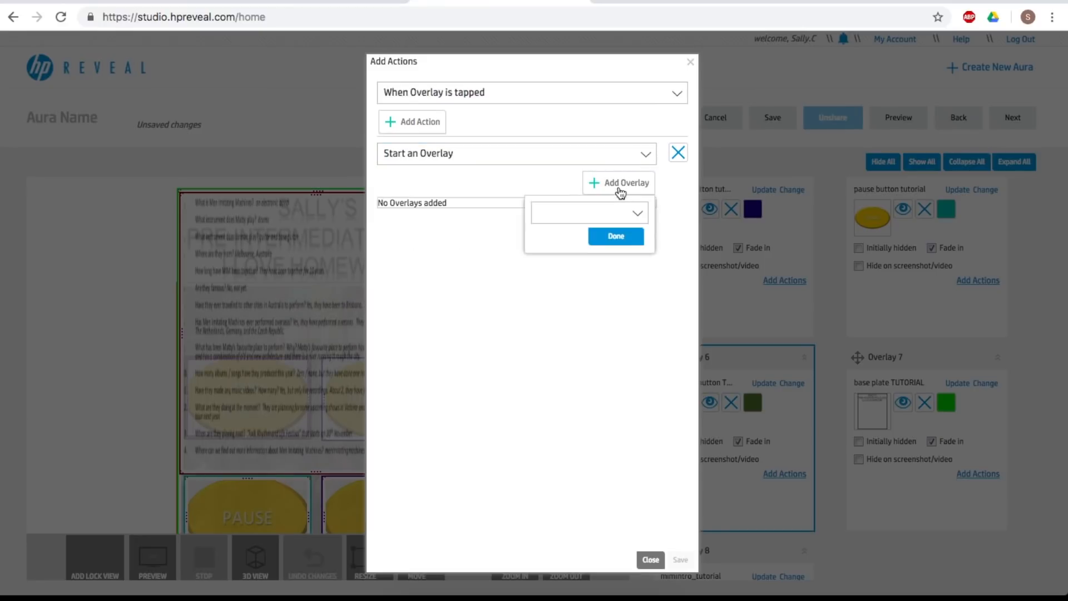
left_click(640, 216)
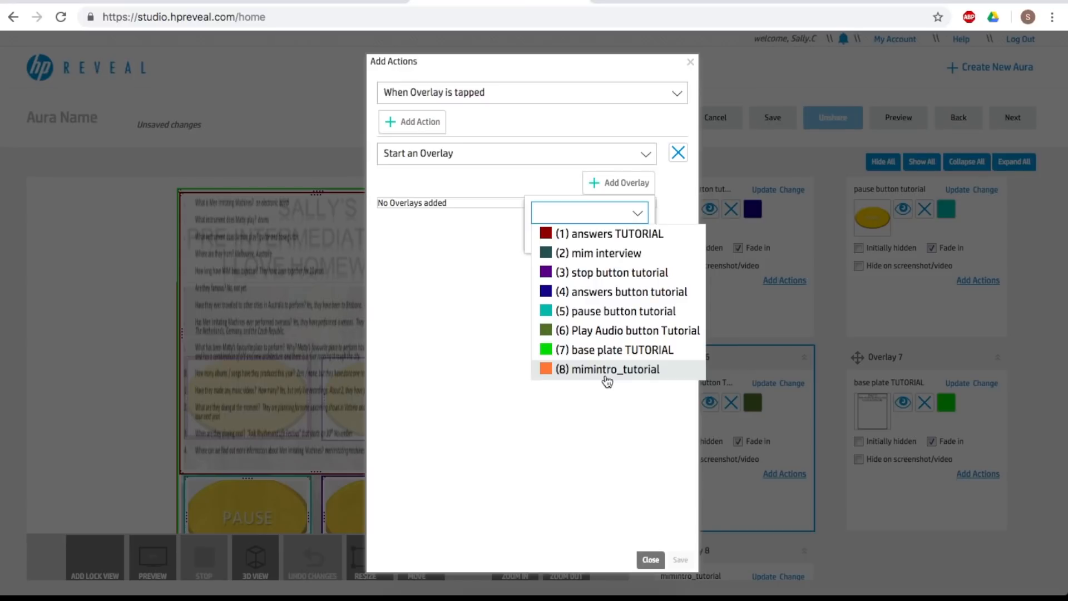
left_click(599, 257)
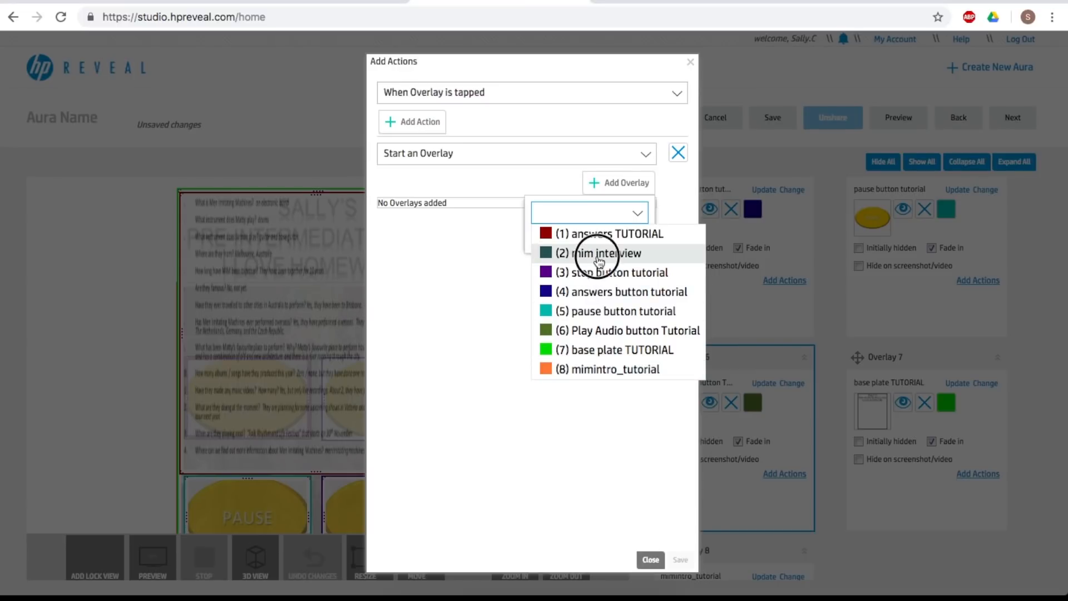
left_click(612, 238)
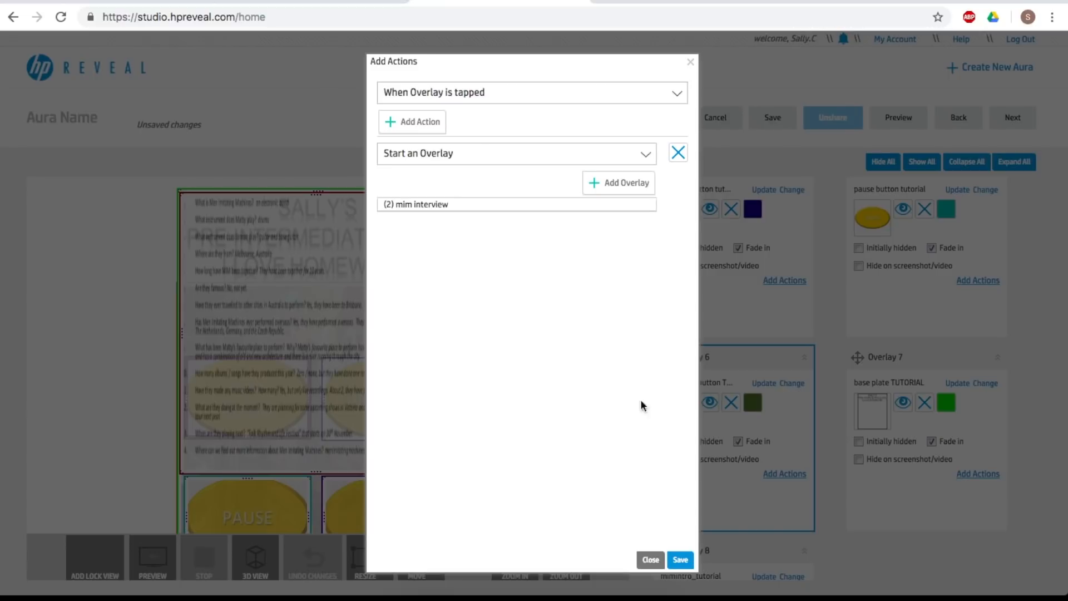
left_click(679, 560)
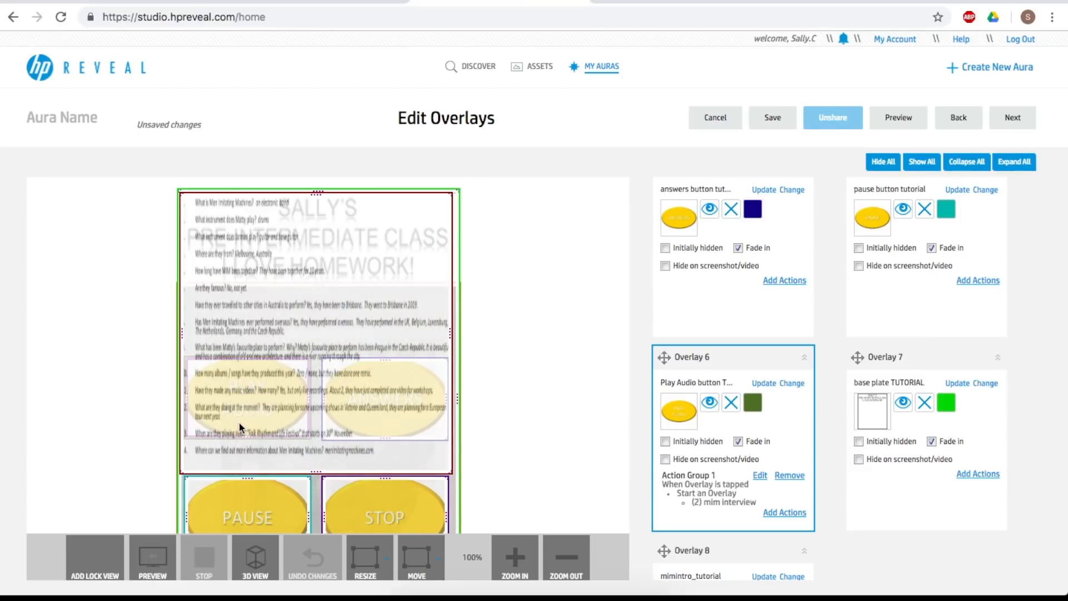
Hide the answers TUTORIAL overlay, Overlay 1, in the editing view so the buttons beneath it can be seen
scroll(239, 422, "up", 1)
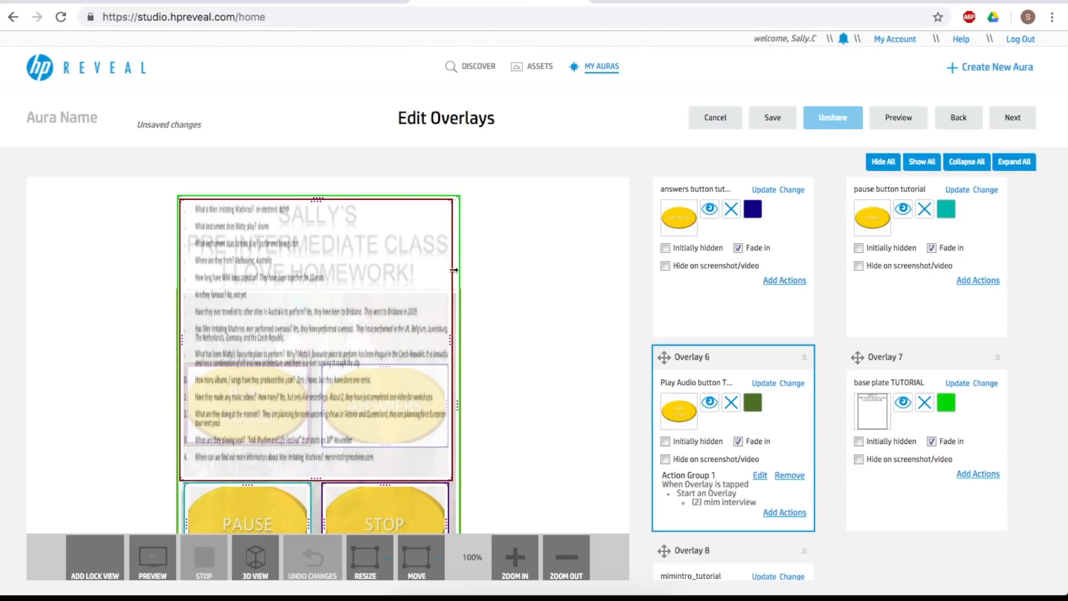
scroll(472, 354, "down", 4)
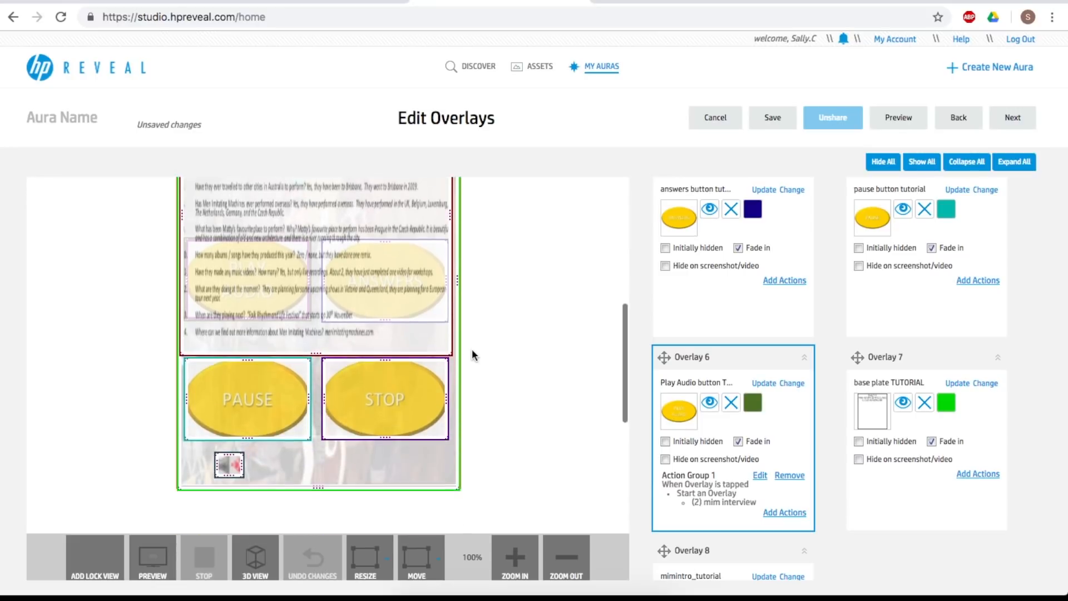
scroll(471, 351, "up", 3)
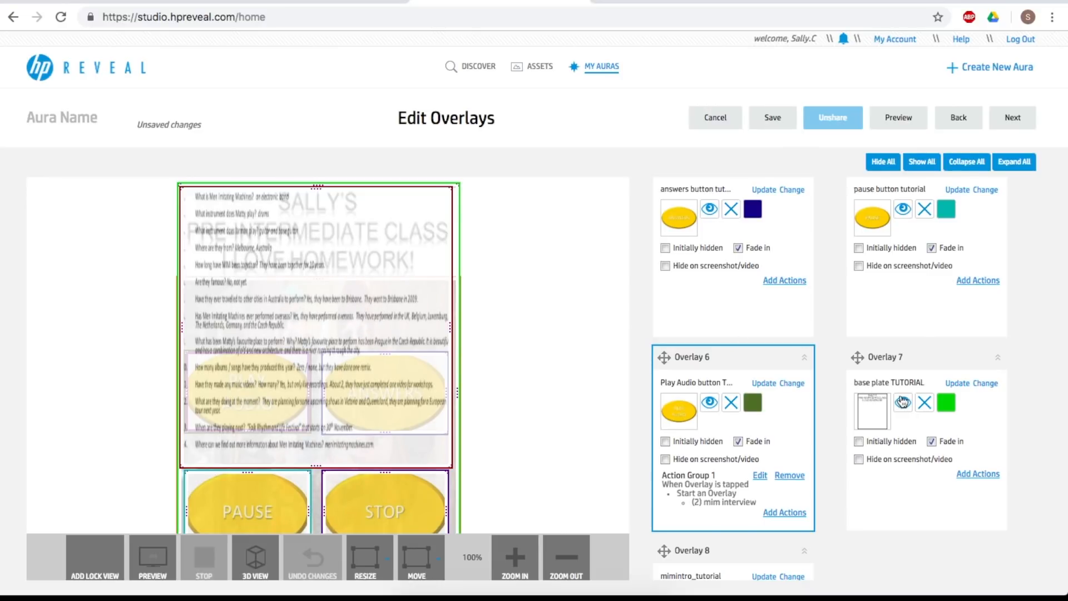
scroll(904, 407, "up", 2)
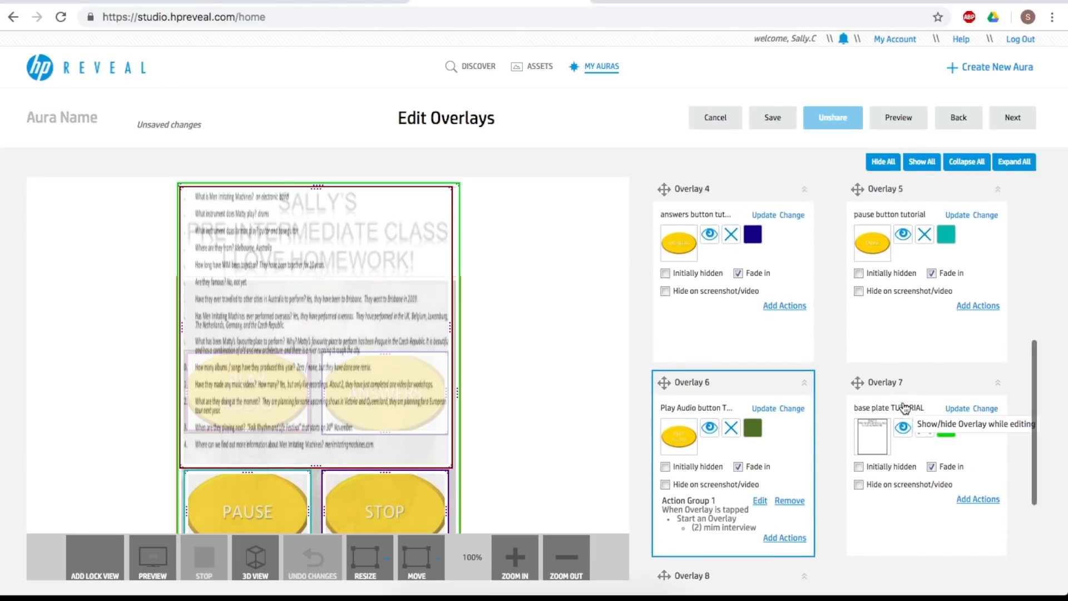
scroll(906, 311, "up", 5)
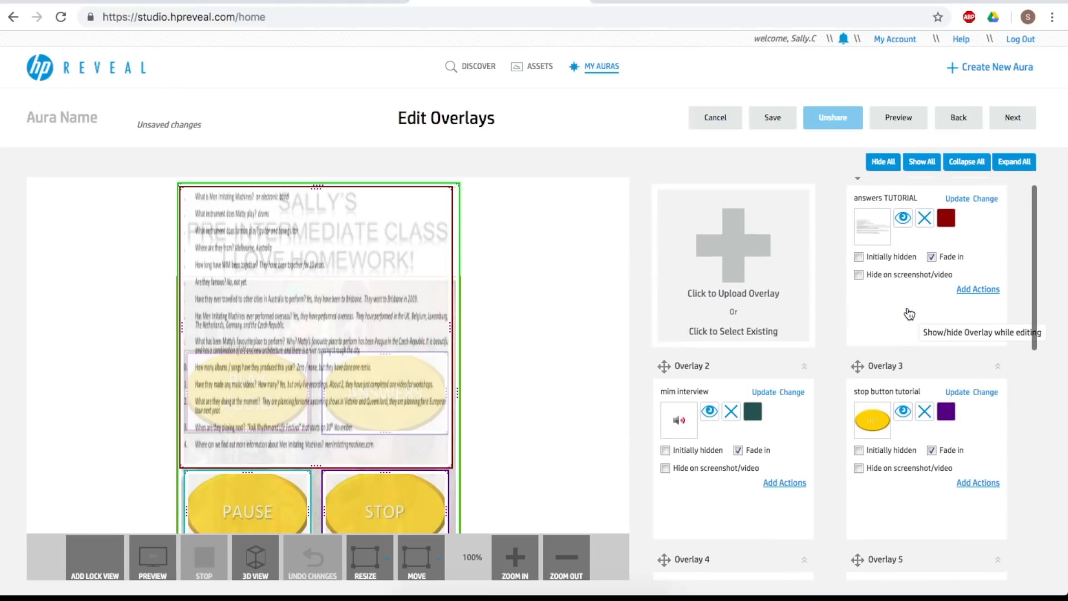
left_click(904, 226)
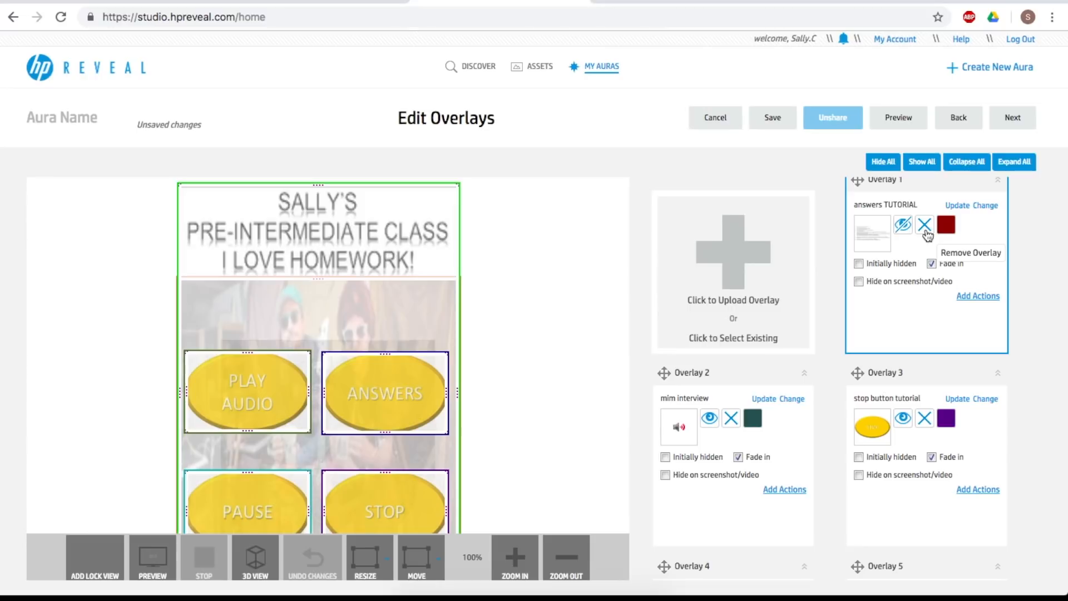
Hide the mimintro_tutorial video overlay, Overlay 8, in the editing view
scroll(710, 426, "down", 7)
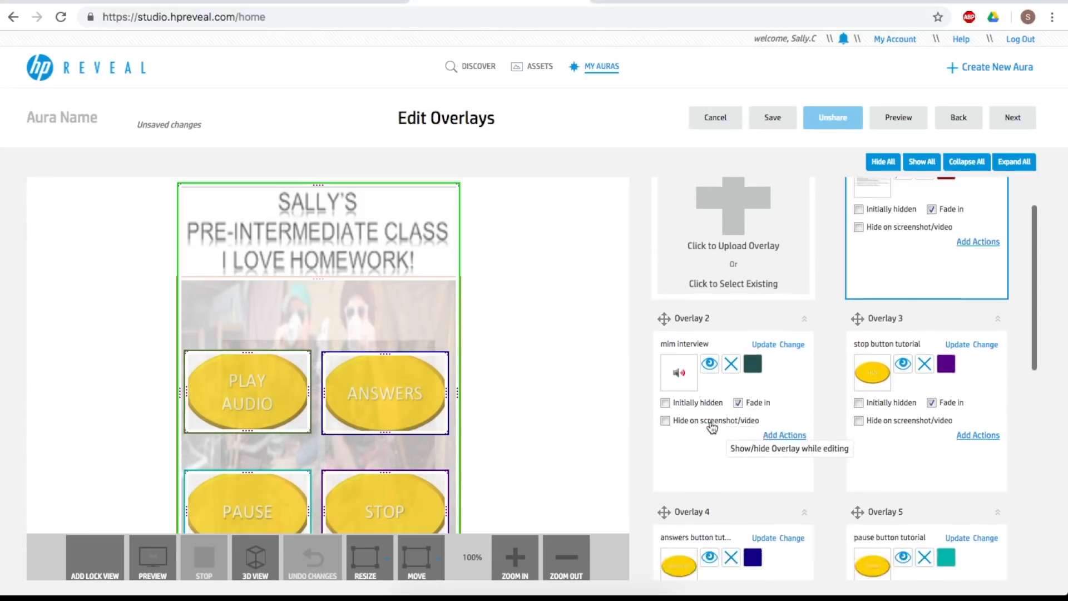
scroll(712, 427, "down", 3)
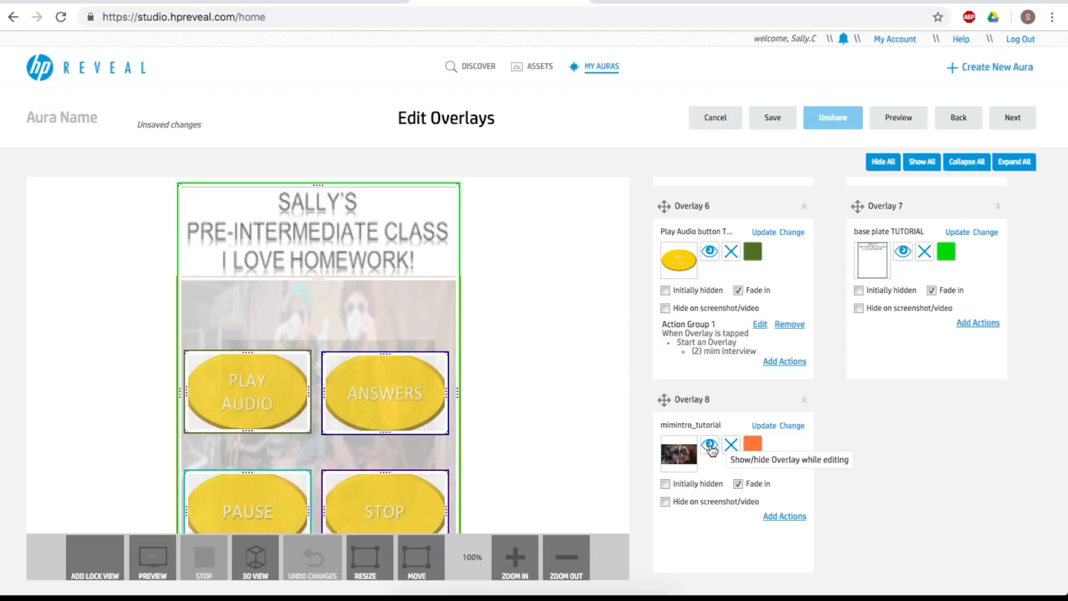
left_click(710, 446)
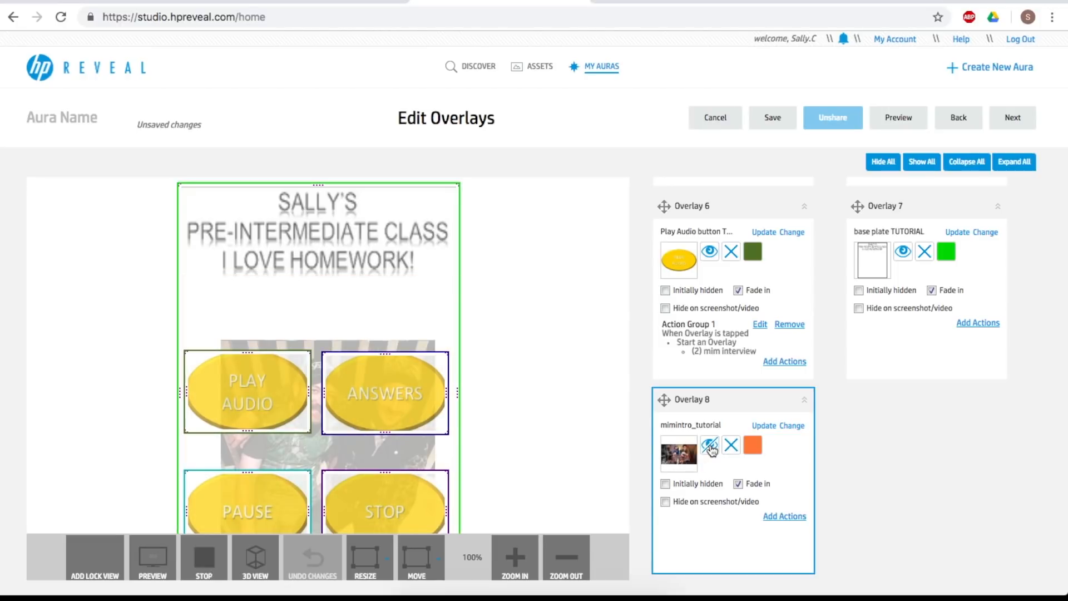
Add a Pause an Overlay action to Overlay 5, the Pause button, triggered when the overlay is tapped
scroll(710, 446, "up", 5)
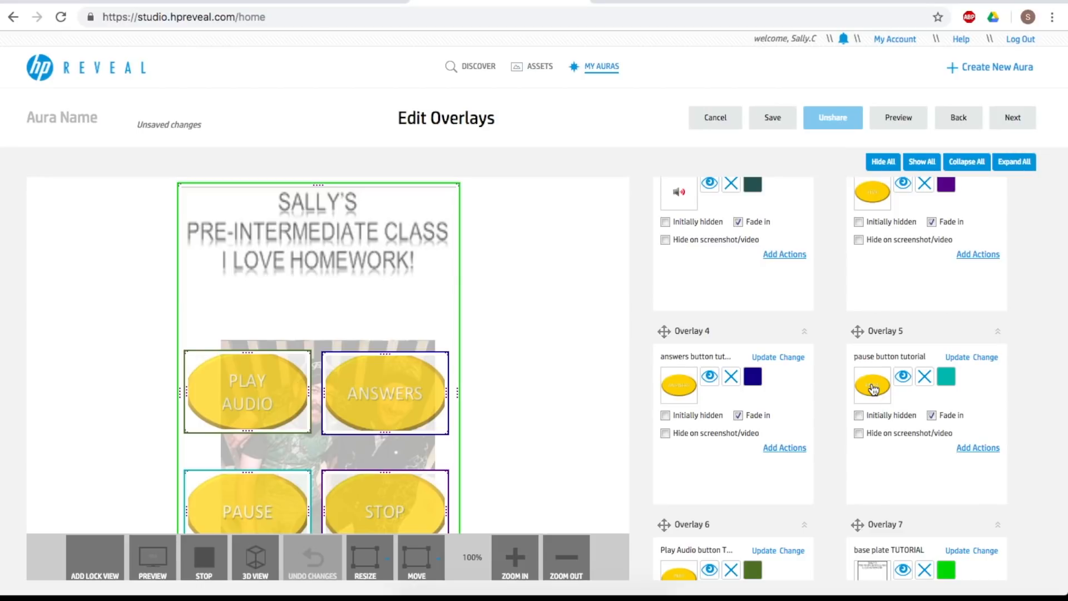
left_click(978, 450)
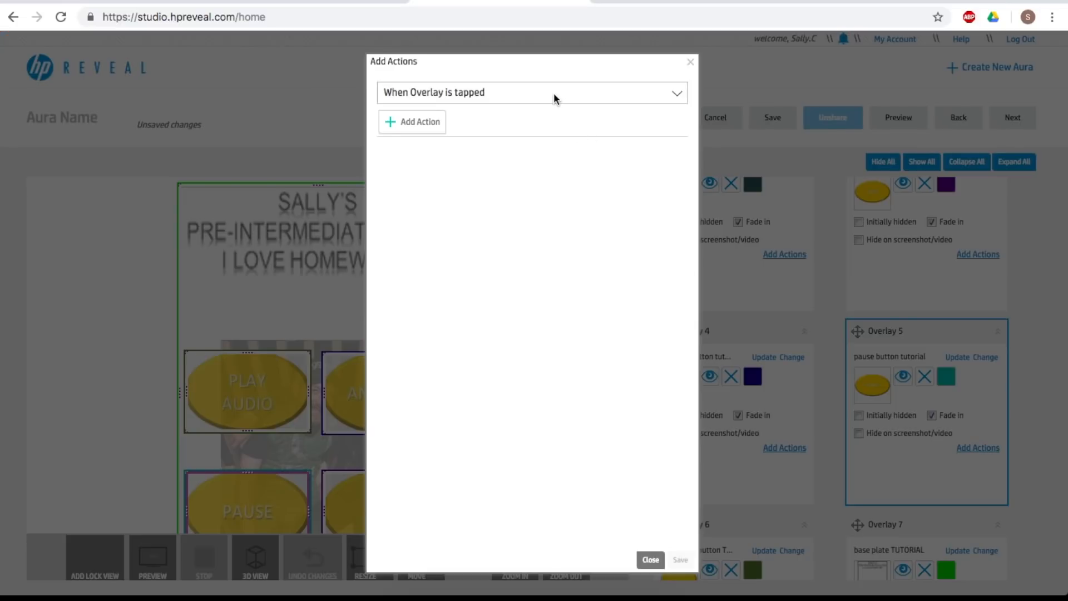
left_click(419, 125)
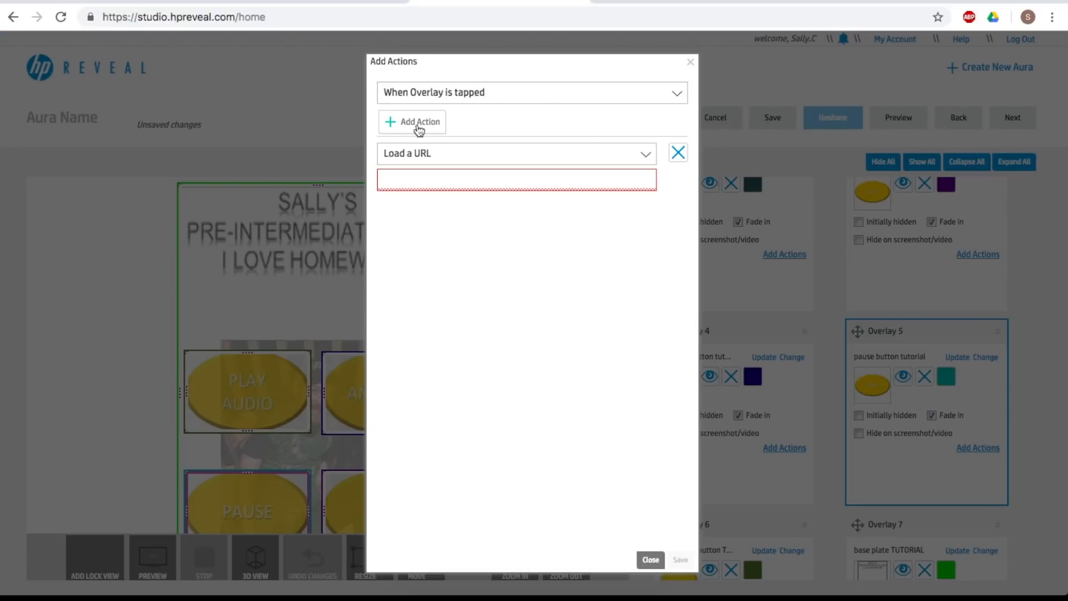
left_click(648, 155)
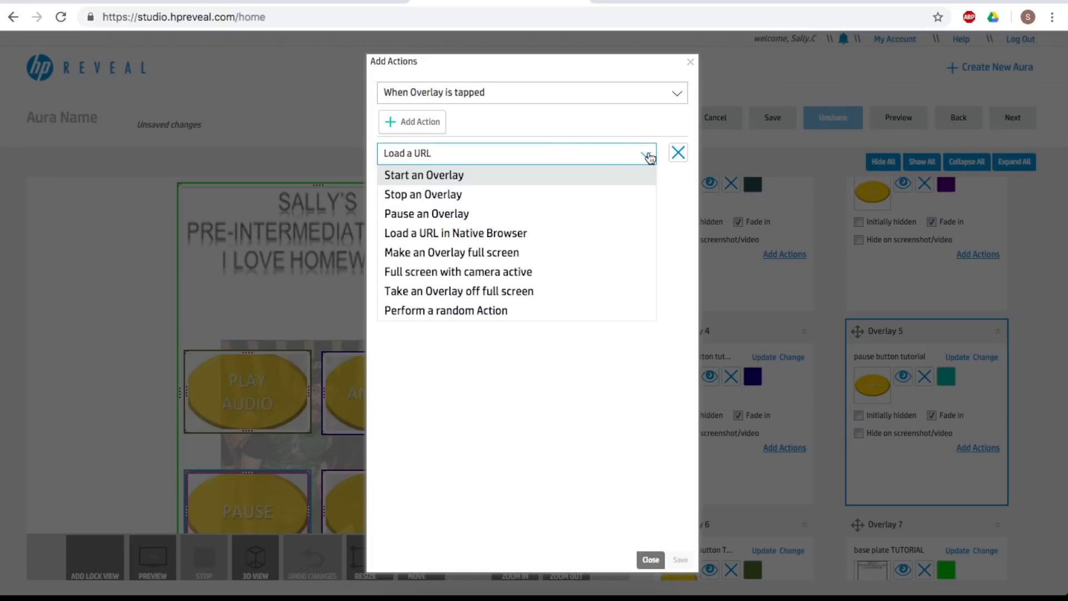
left_click(466, 213)
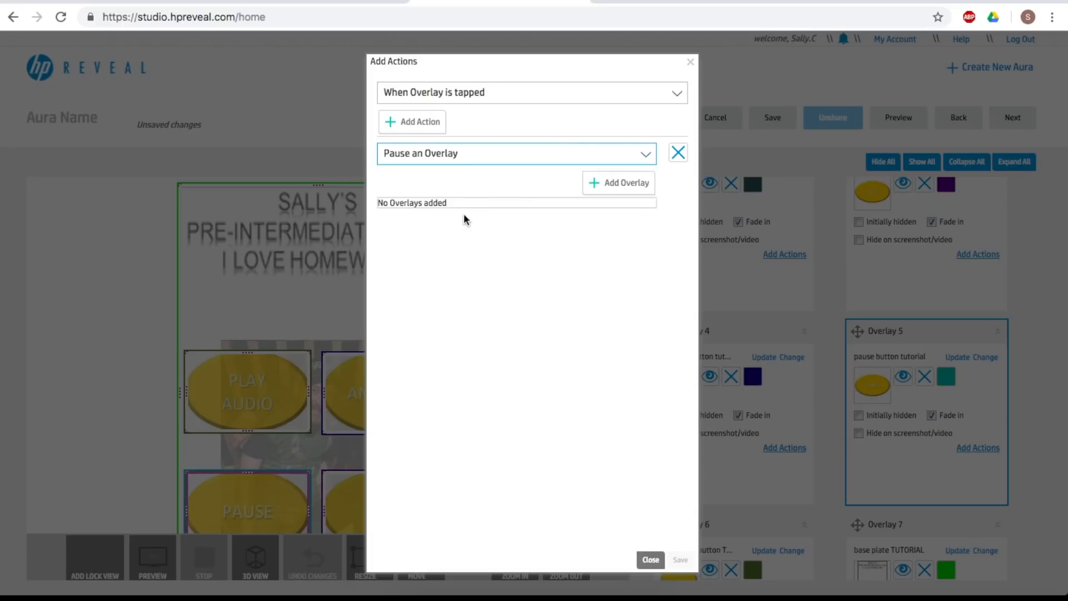
Set (2) mim interview as the overlay paused by the Pause button's action and save the action
left_click(617, 188)
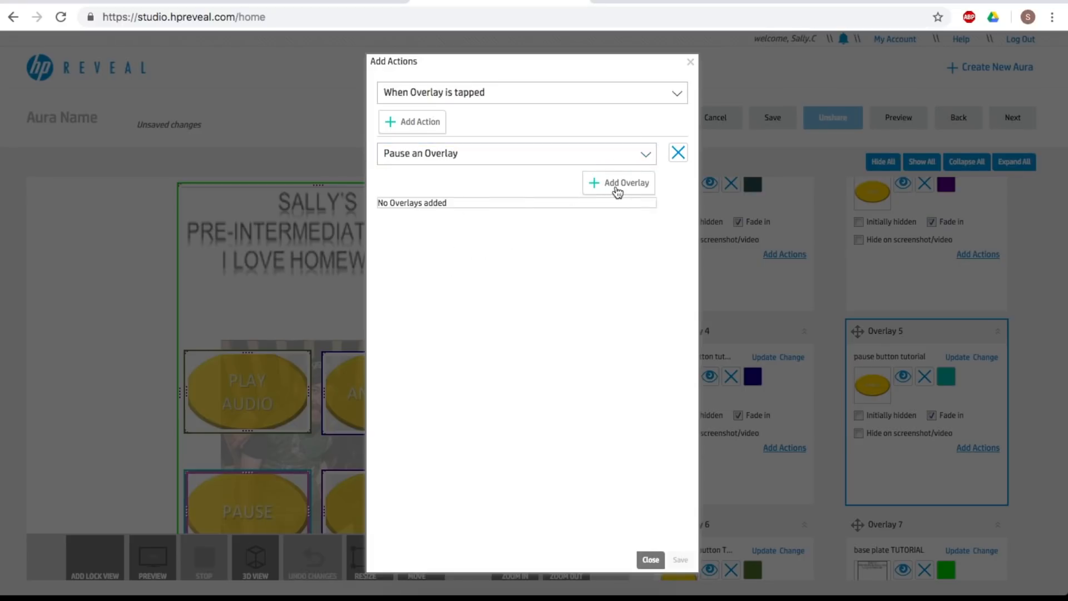
left_click(636, 215)
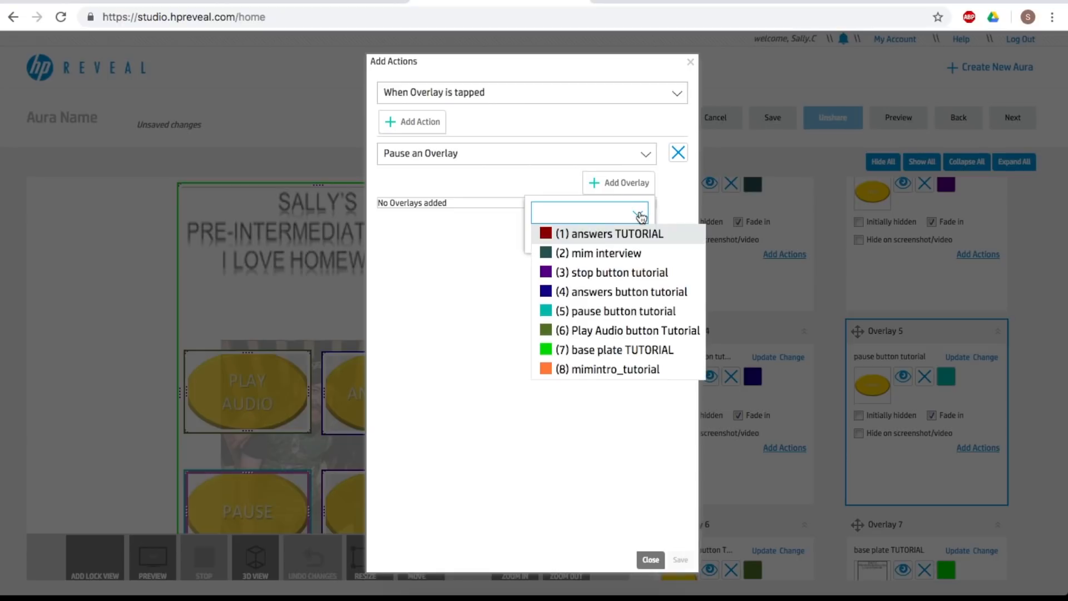
left_click(604, 257)
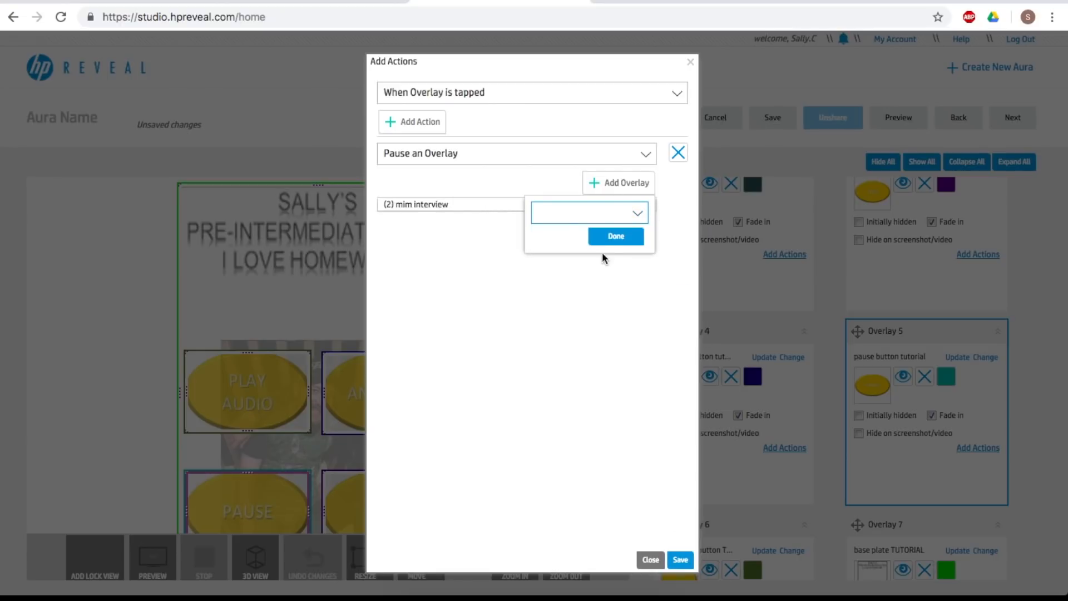
left_click(610, 237)
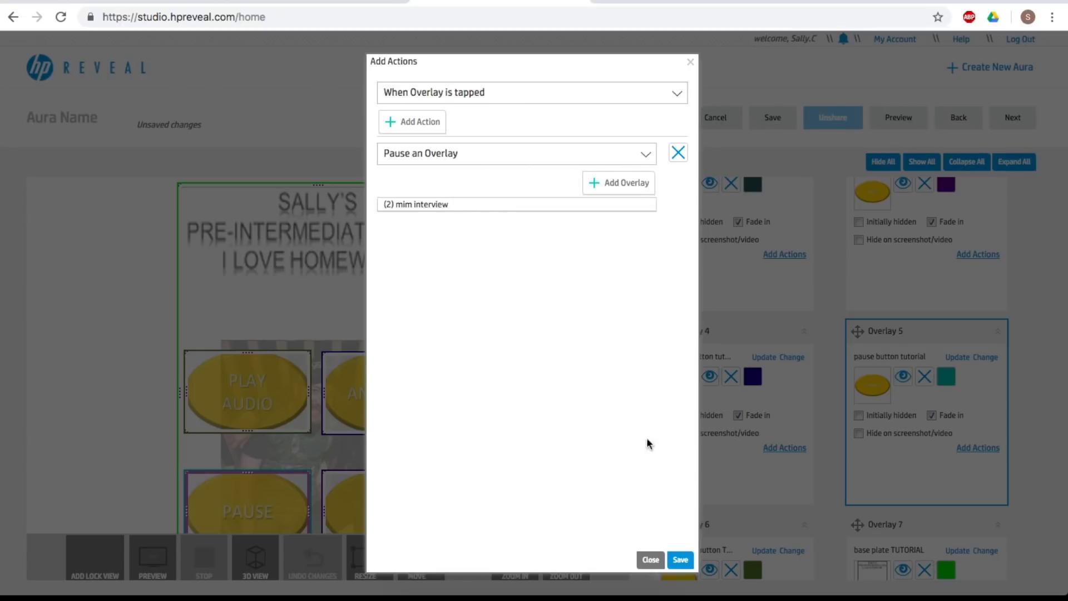
left_click(680, 560)
Add a Start an Overlay action to Overlay 4, the Answers button, triggered when the overlay is tapped
scroll(819, 444, "down", 3)
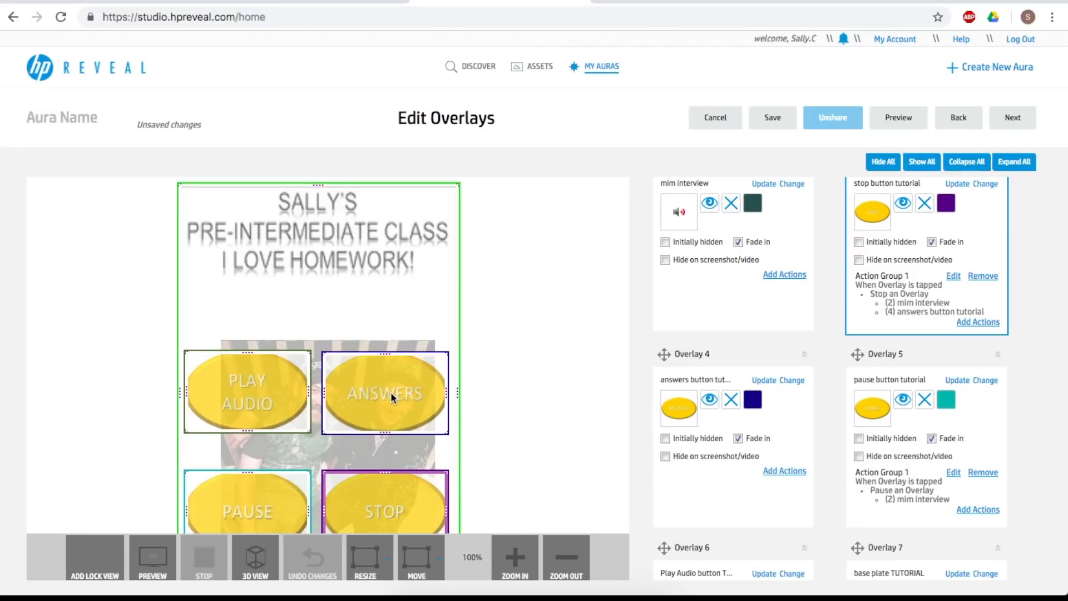
left_click(789, 472)
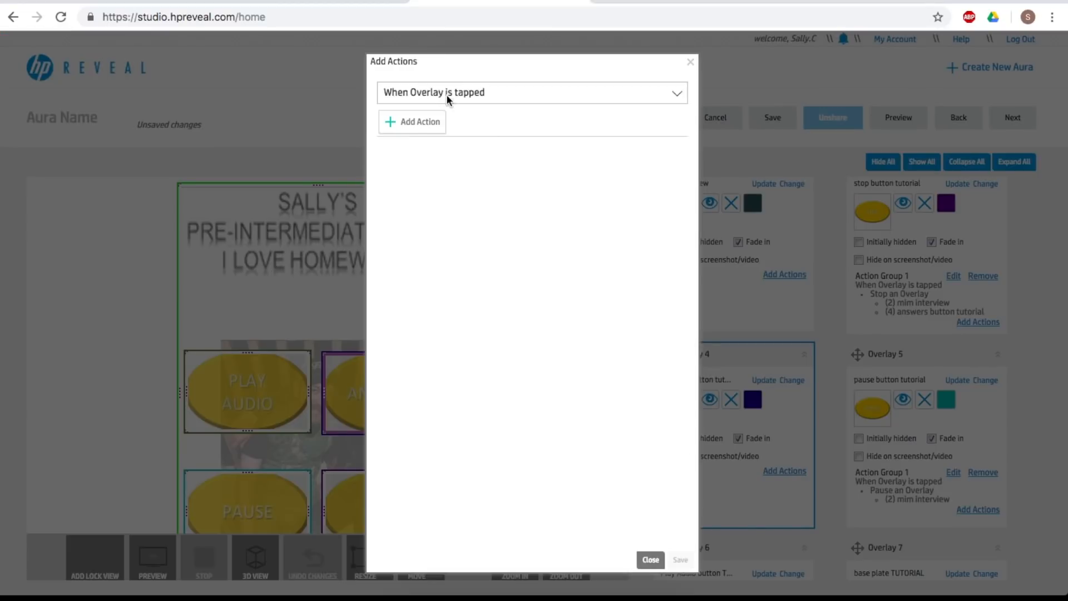
left_click(398, 126)
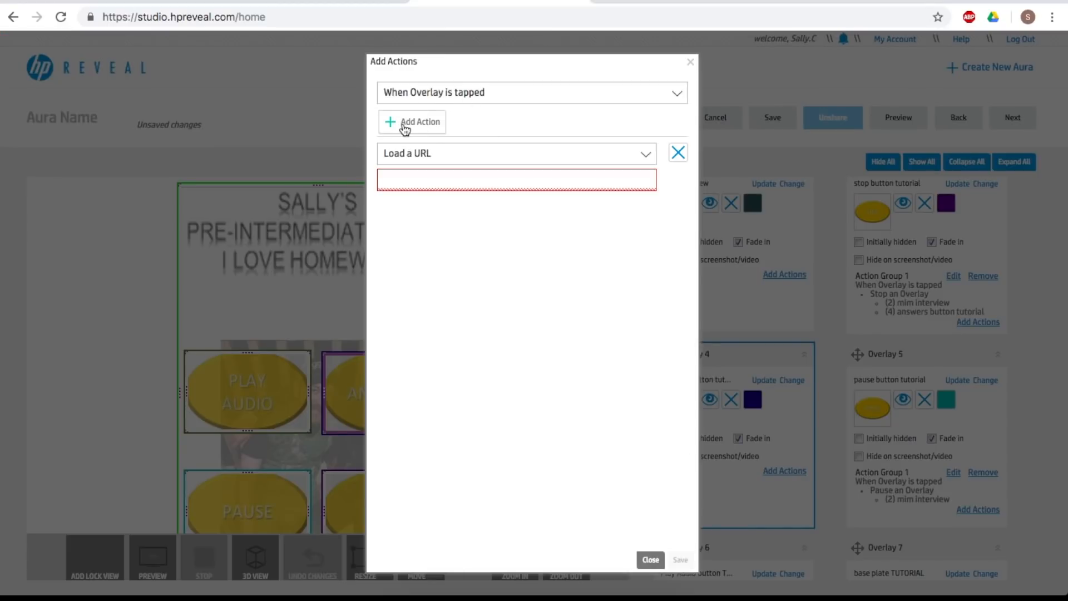
left_click(634, 156)
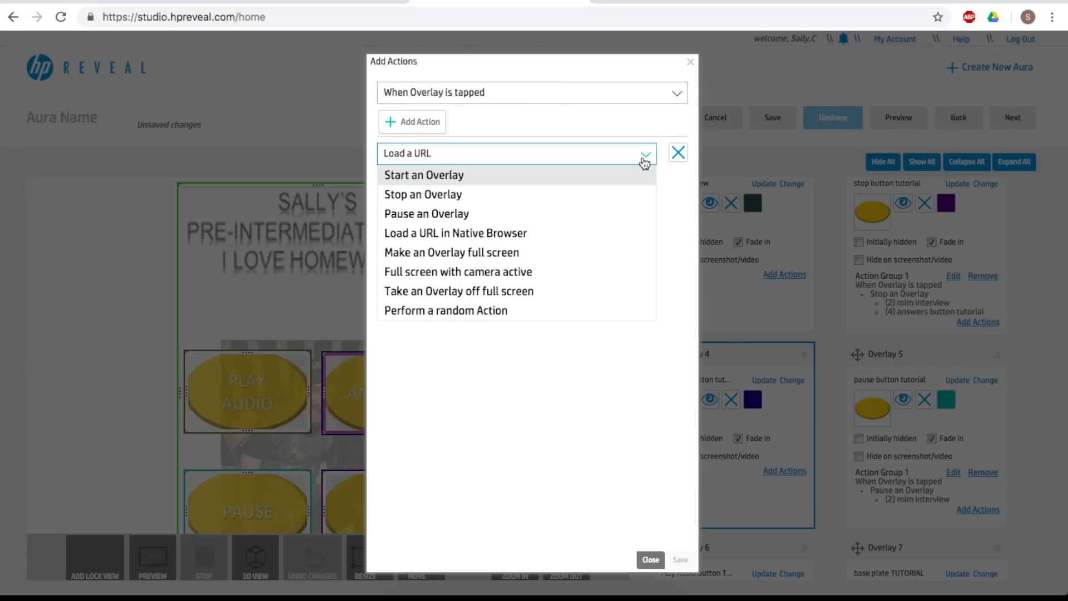
left_click(517, 176)
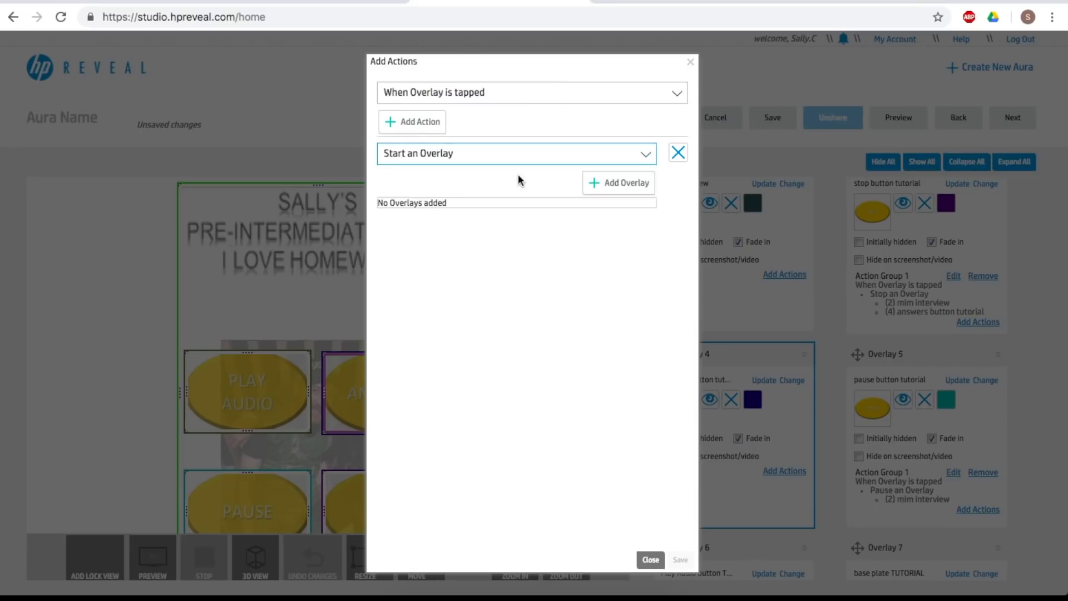
Set (1) answers TUTORIAL as the overlay started by the Answers button's action and save the action
left_click(622, 185)
left_click(637, 216)
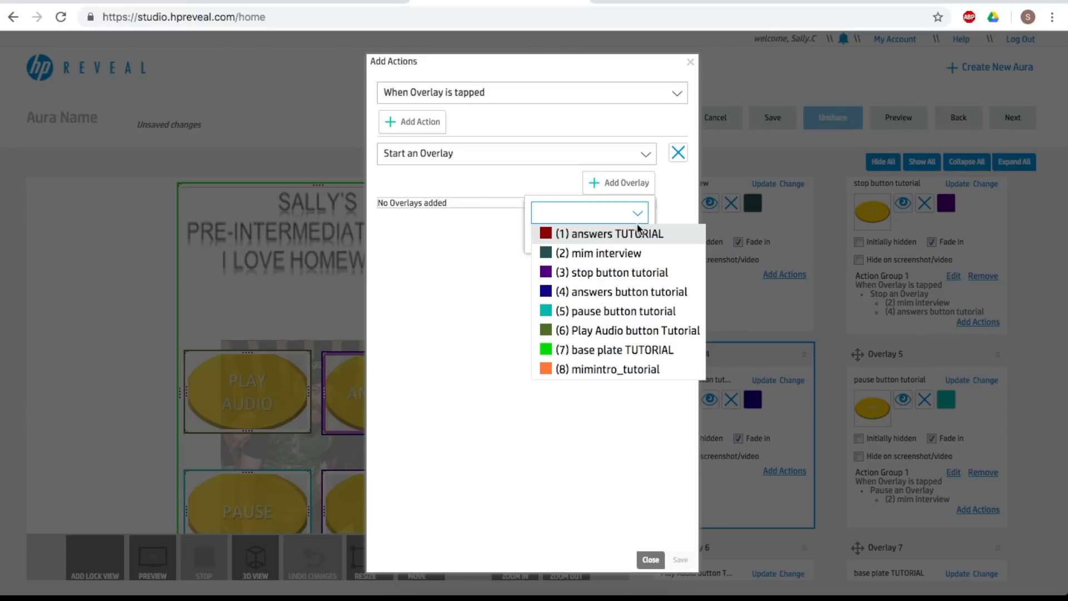
left_click(606, 241)
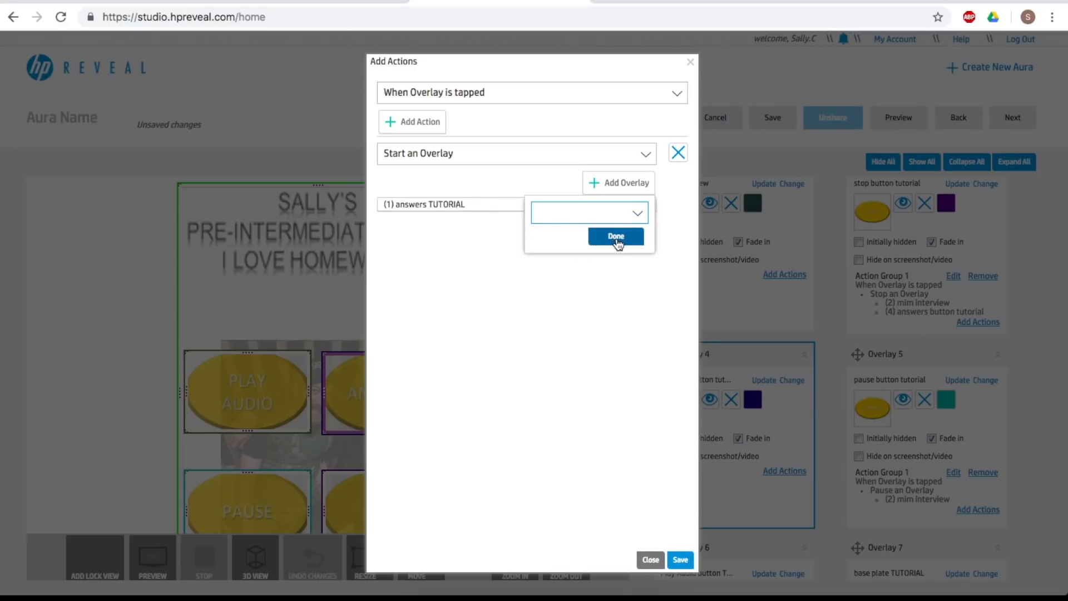
left_click(618, 243)
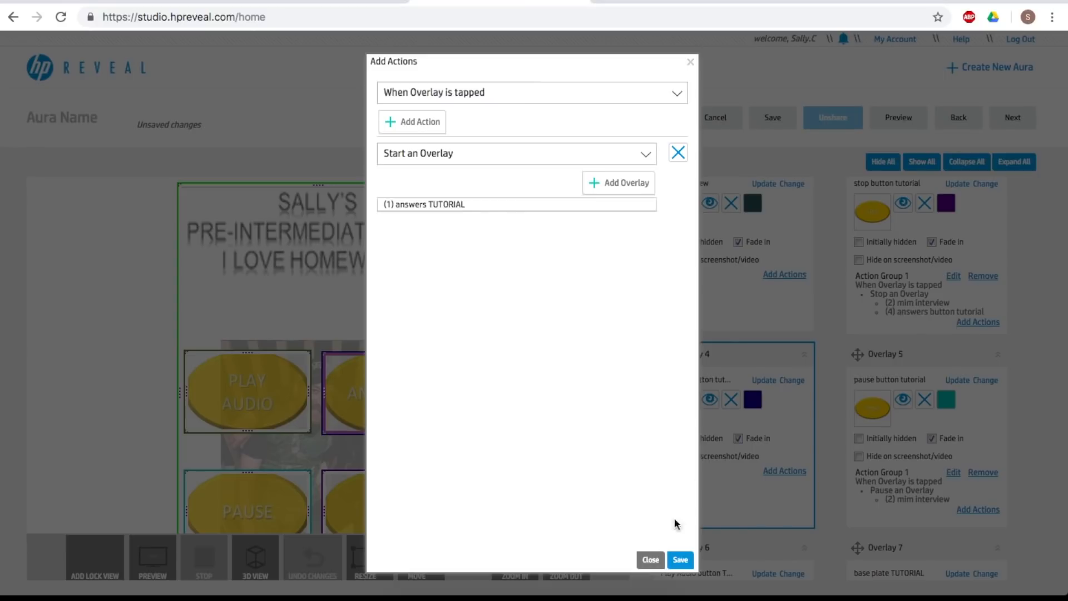
left_click(680, 561)
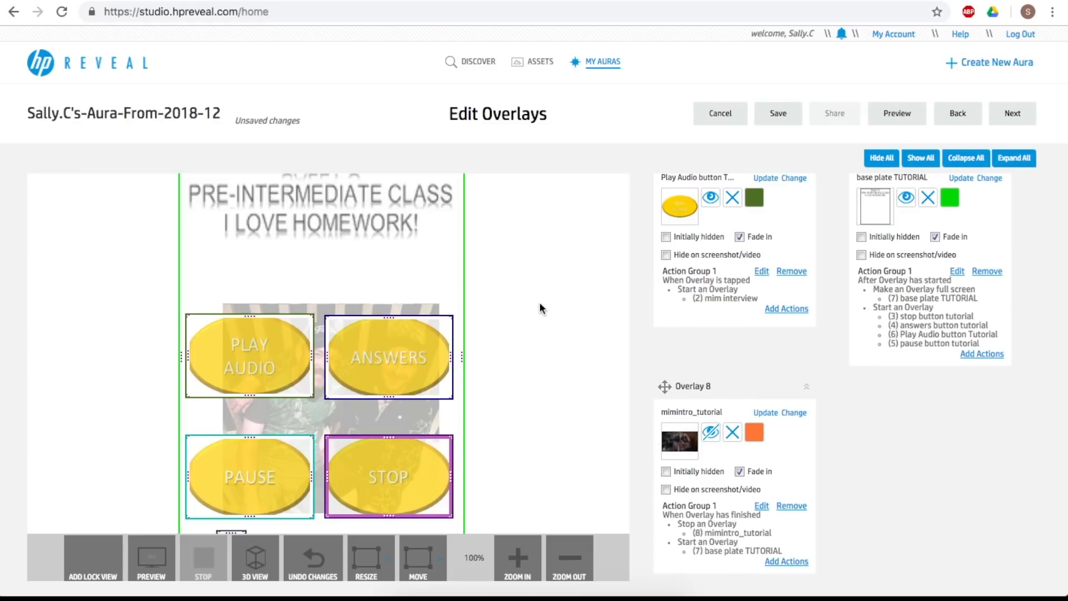
Add a Stop an Overlay action to Overlay 3, the Stop button, triggered when the overlay is tapped
scroll(825, 378, "up", 5)
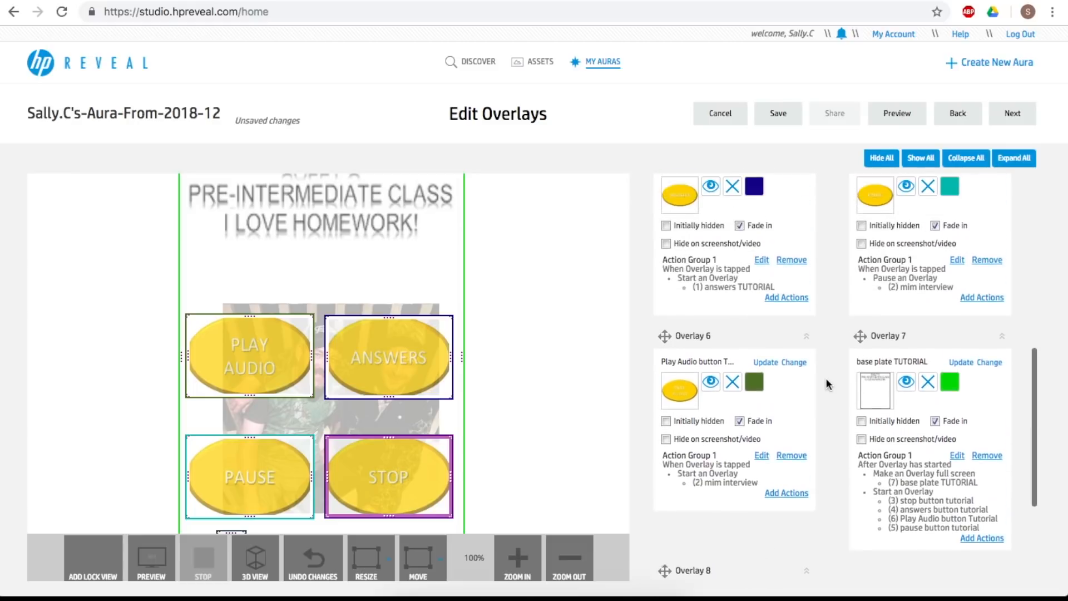
scroll(826, 378, "up", 3)
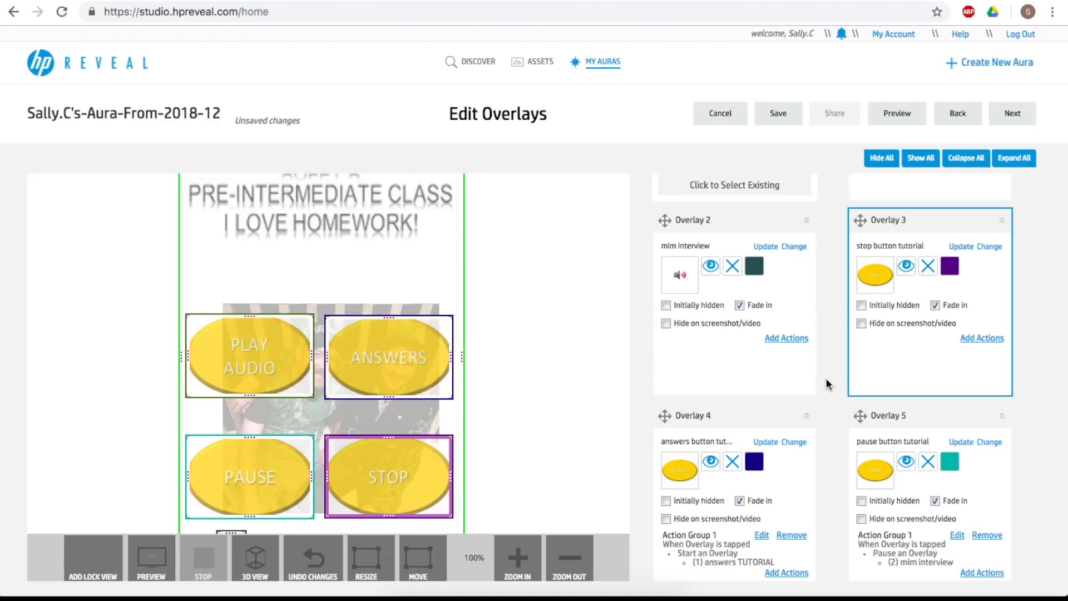
left_click(980, 340)
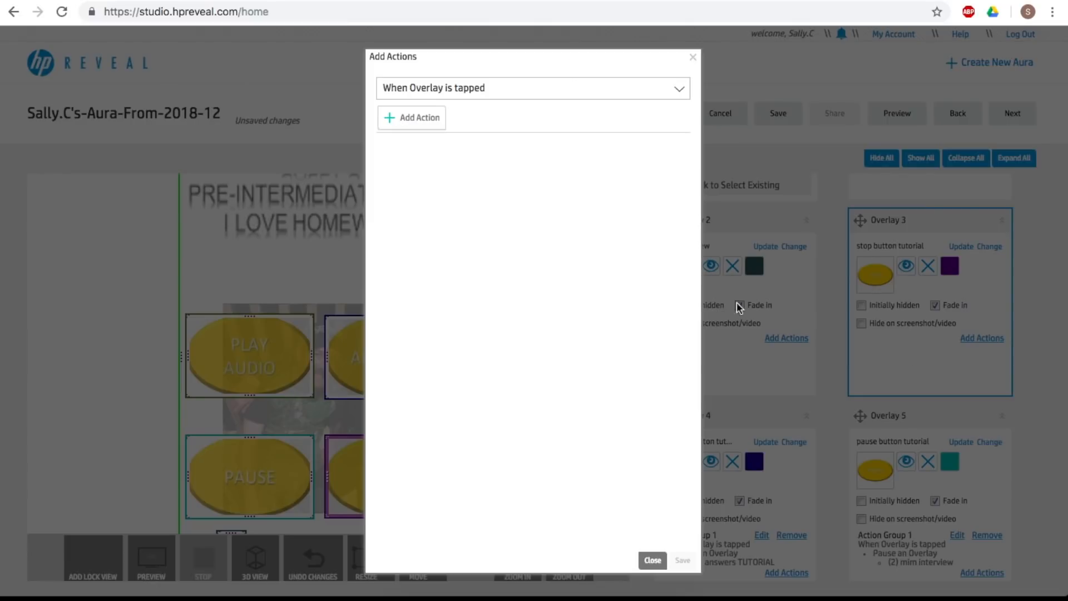
left_click(410, 123)
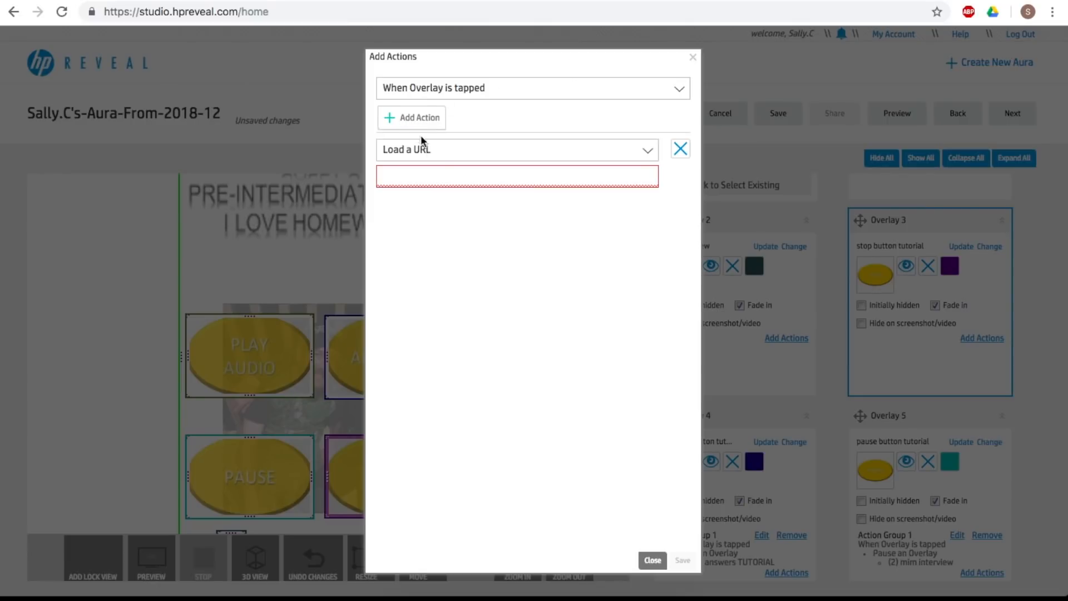
left_click(439, 157)
left_click(439, 192)
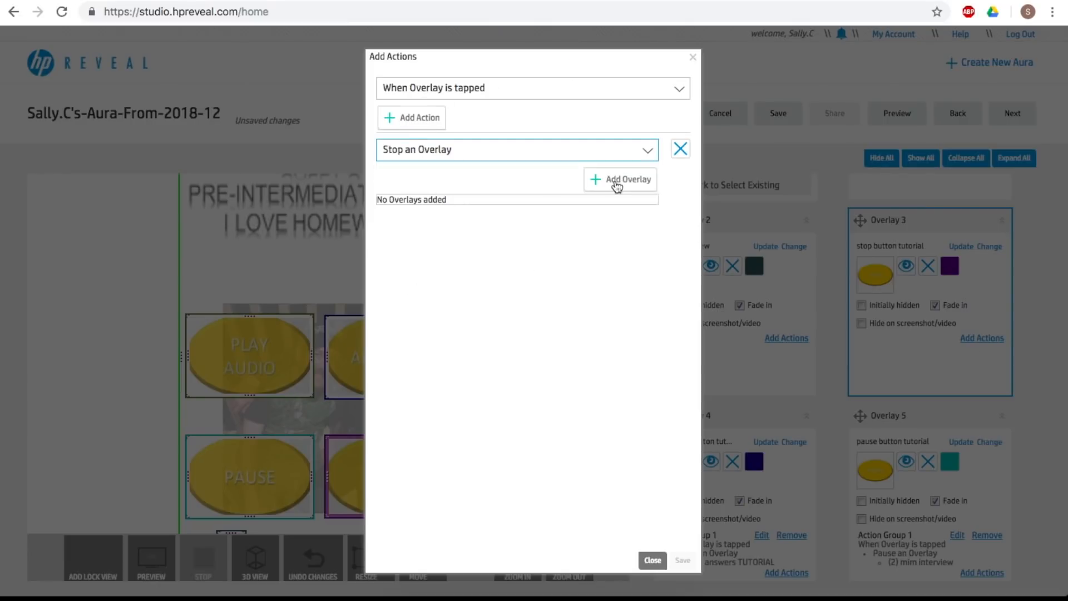
Set (1) answers TUTORIAL and (2) mim interview as the overlays stopped by the Stop button's action and save the action
left_click(615, 182)
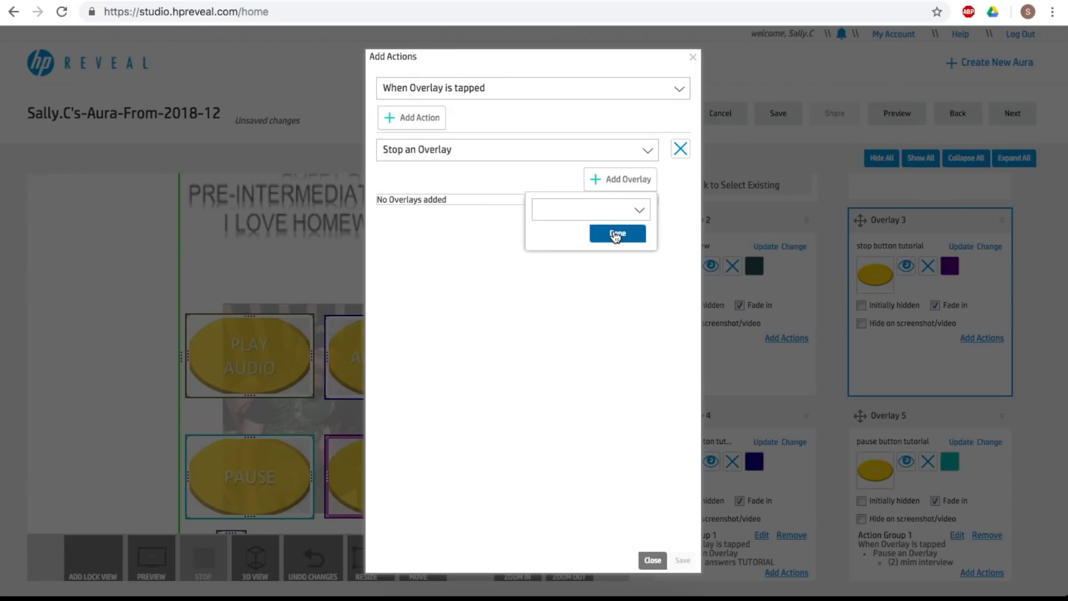
left_click(639, 210)
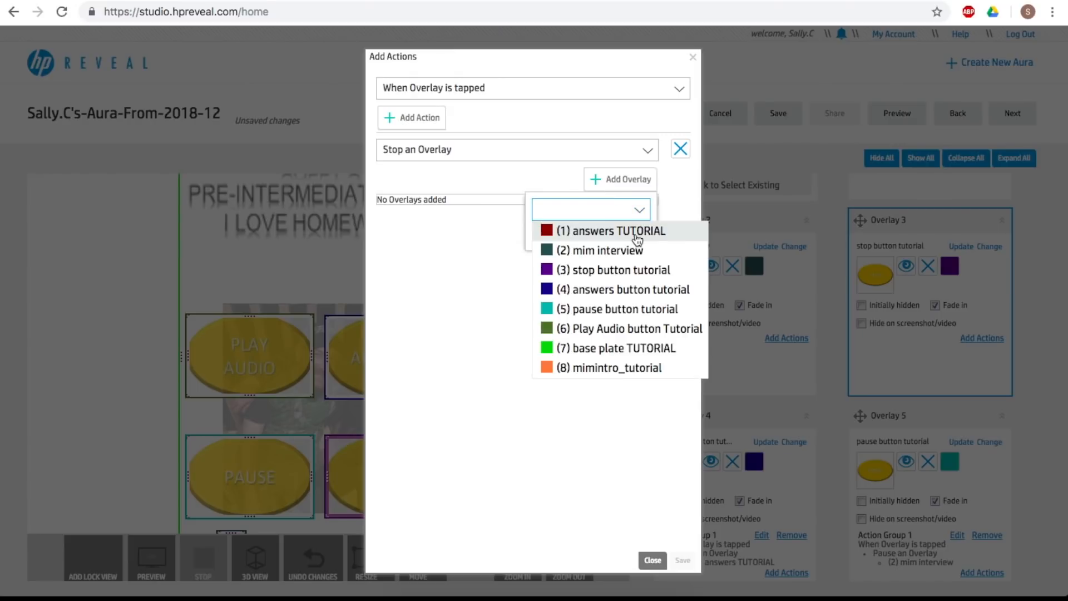
left_click(636, 231)
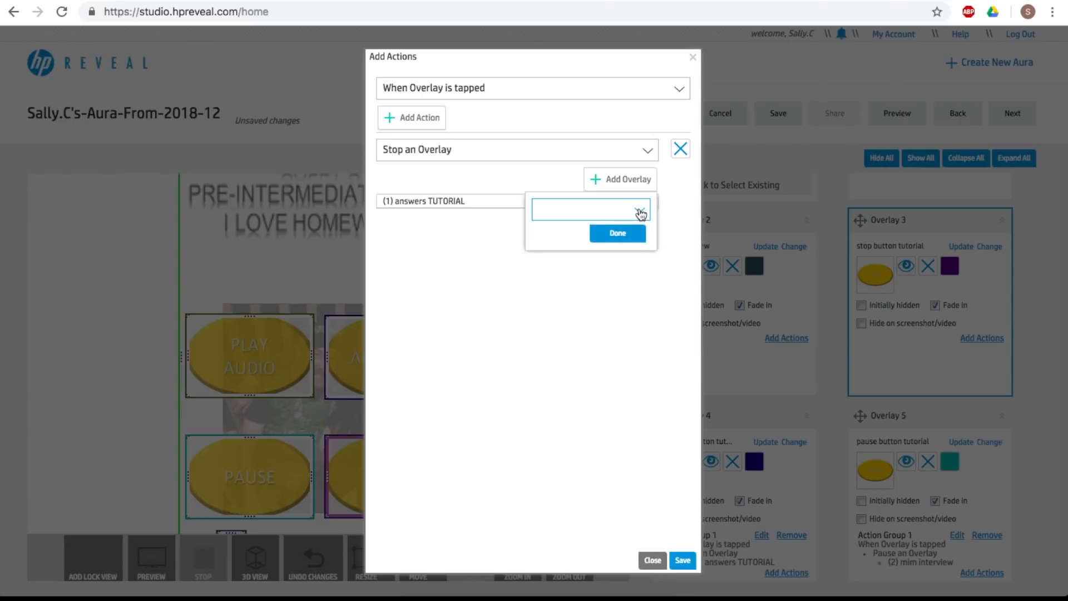
left_click(639, 210)
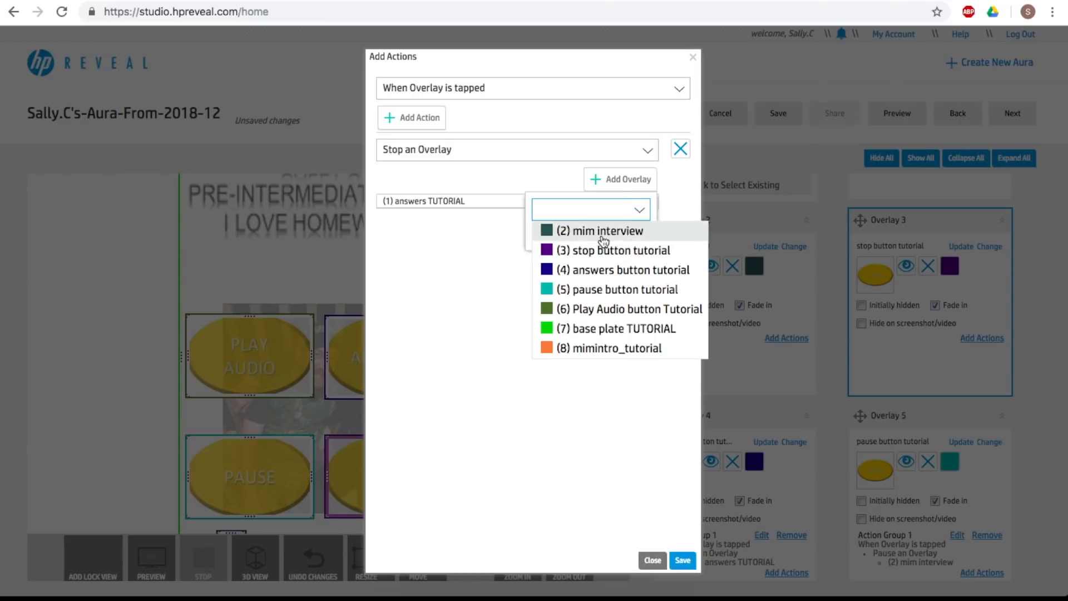
left_click(634, 233)
left_click(602, 236)
left_click(682, 560)
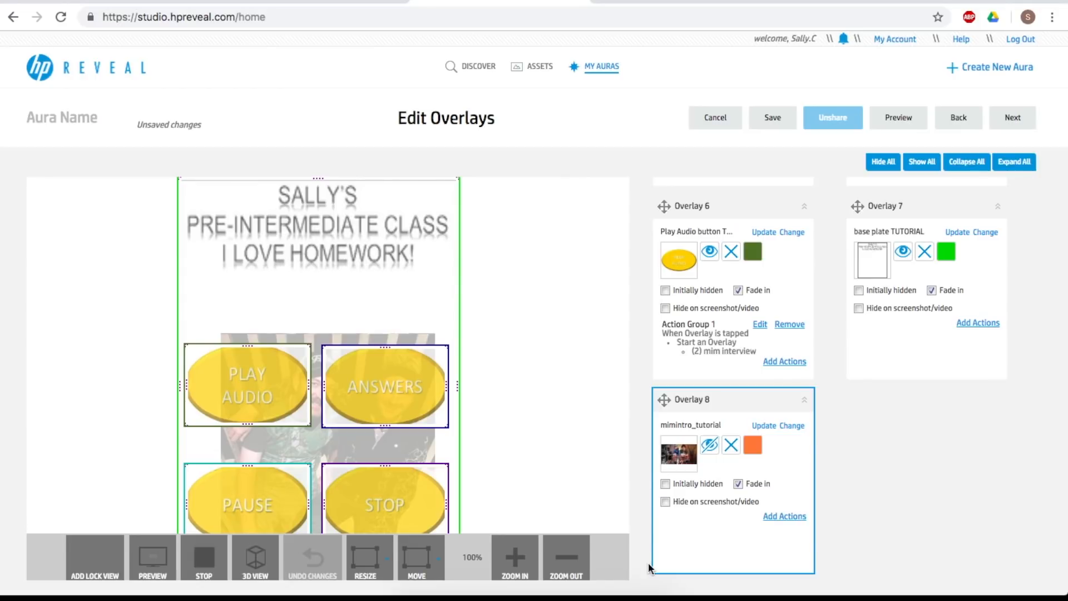
Add a Stop an Overlay action to Overlay 8, the intro video, triggered when the overlay has finished
left_click(782, 517)
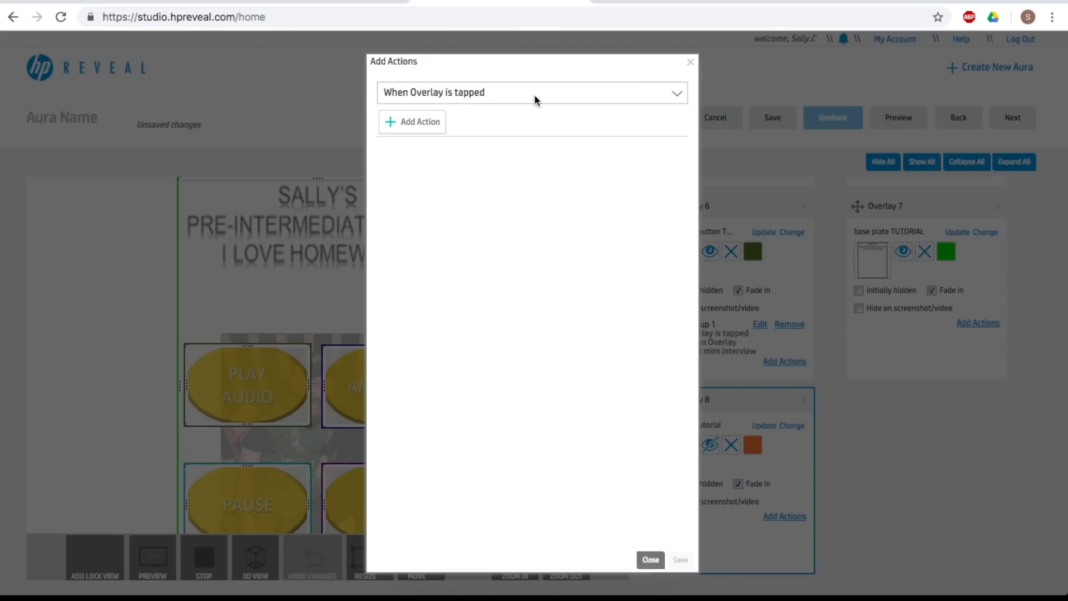
left_click(535, 96)
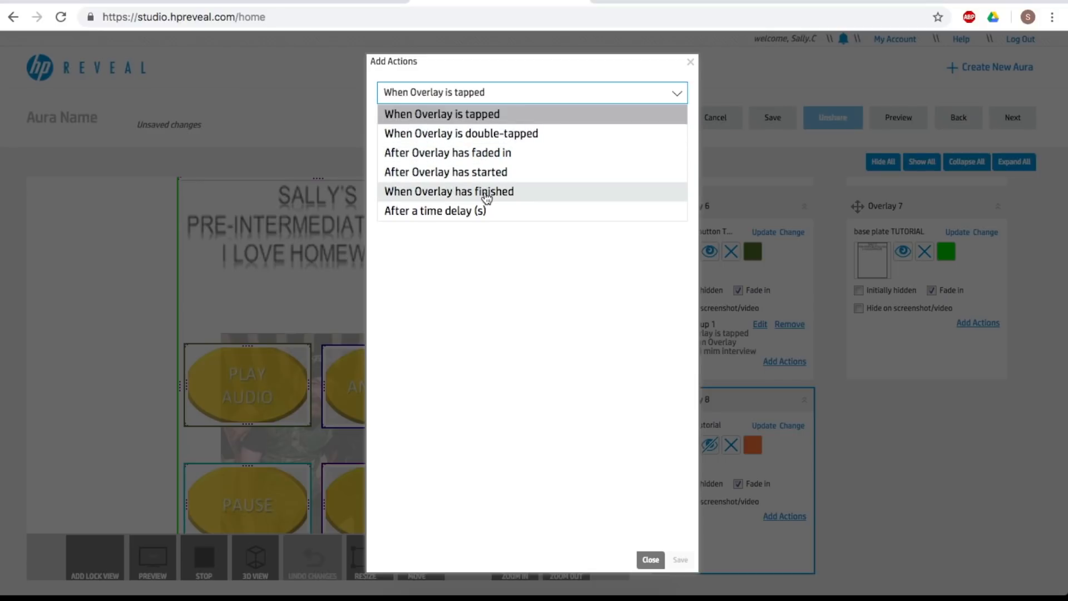
left_click(485, 193)
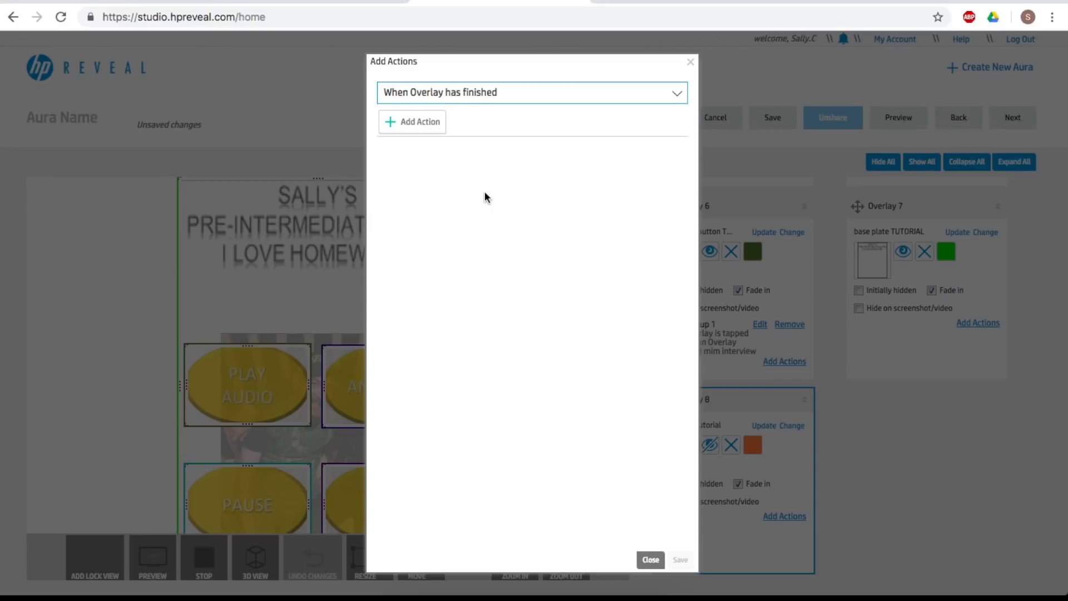
left_click(419, 129)
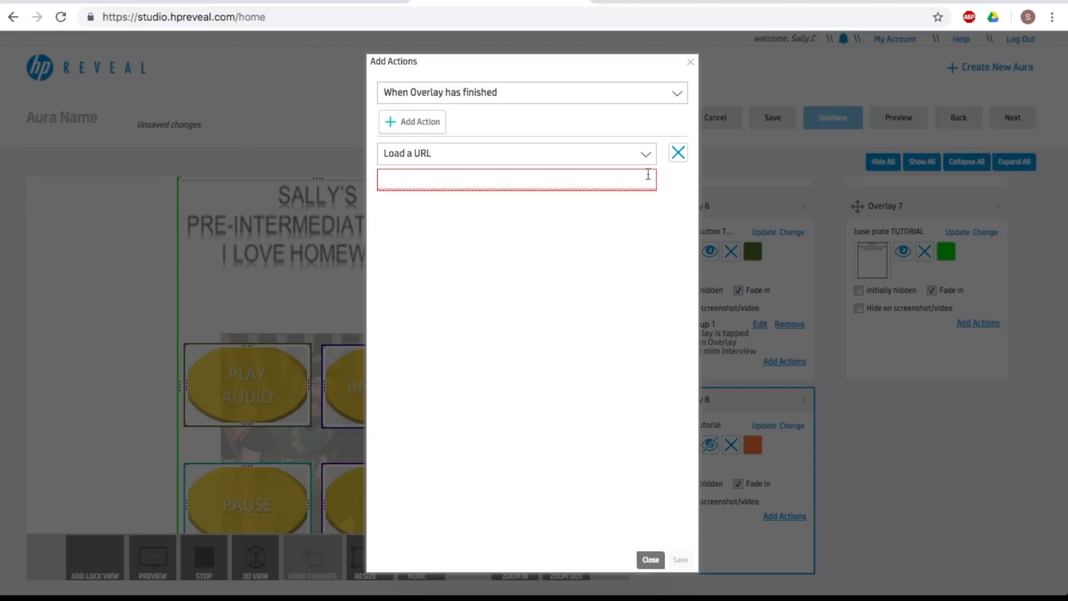
left_click(646, 158)
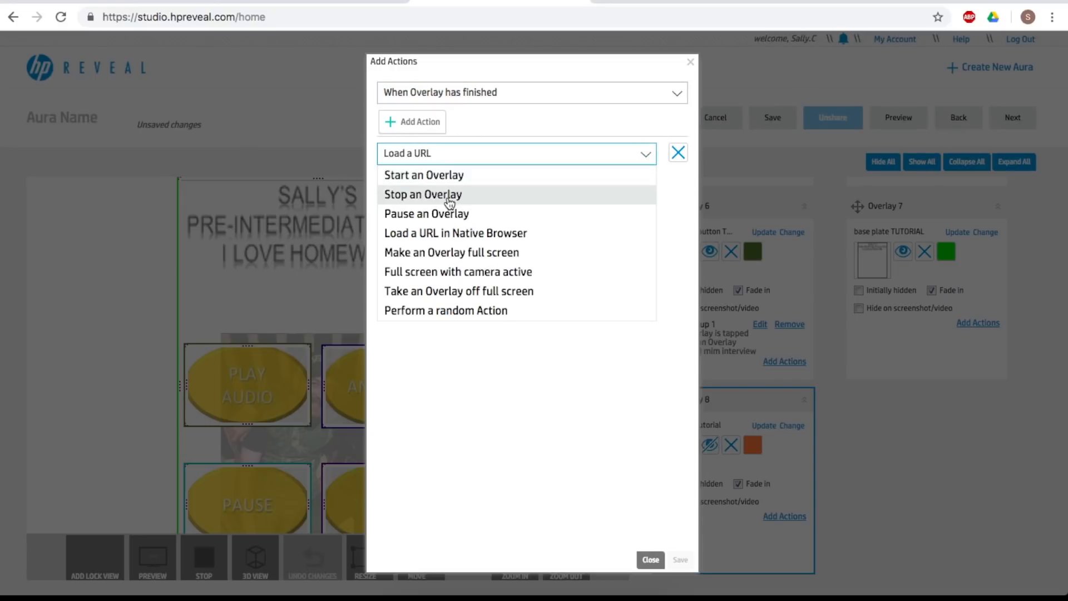
left_click(449, 196)
Set (8) mimintro_tutorial as the overlay stopped by the intro video's action
left_click(612, 182)
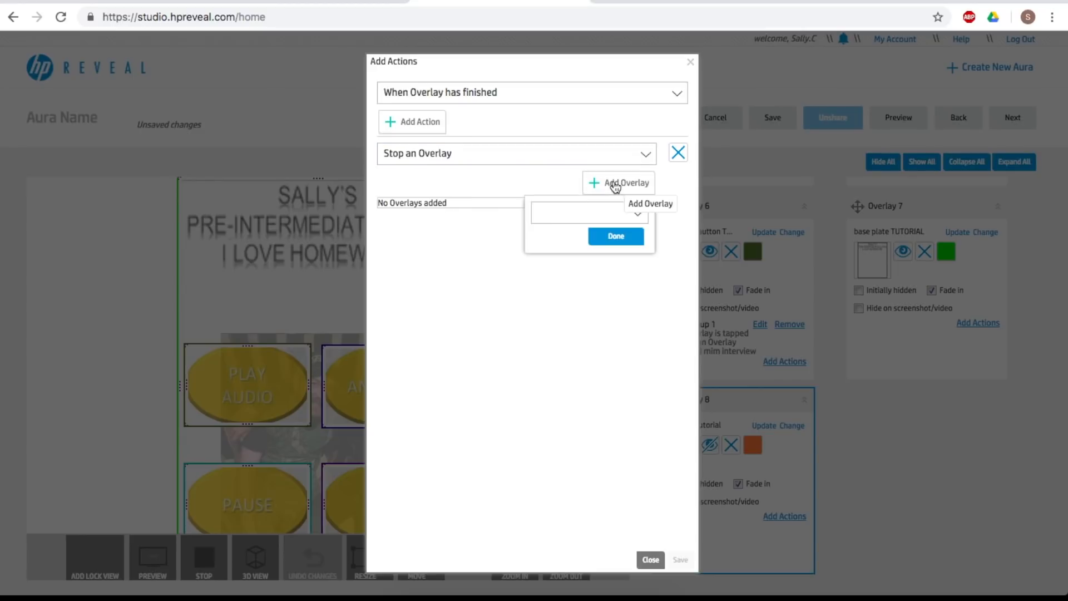
left_click(638, 217)
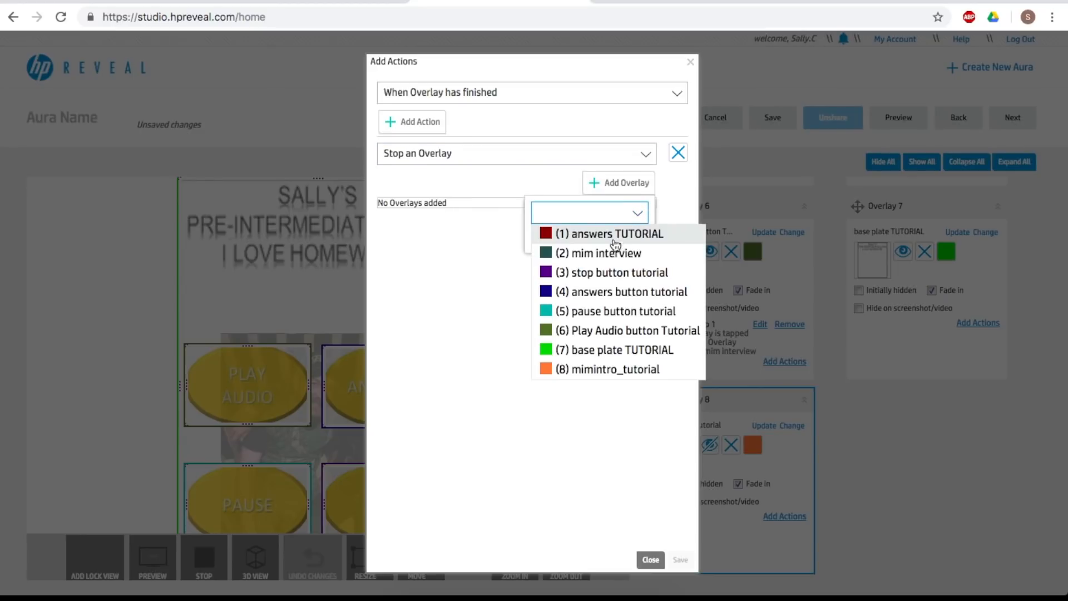
left_click(612, 369)
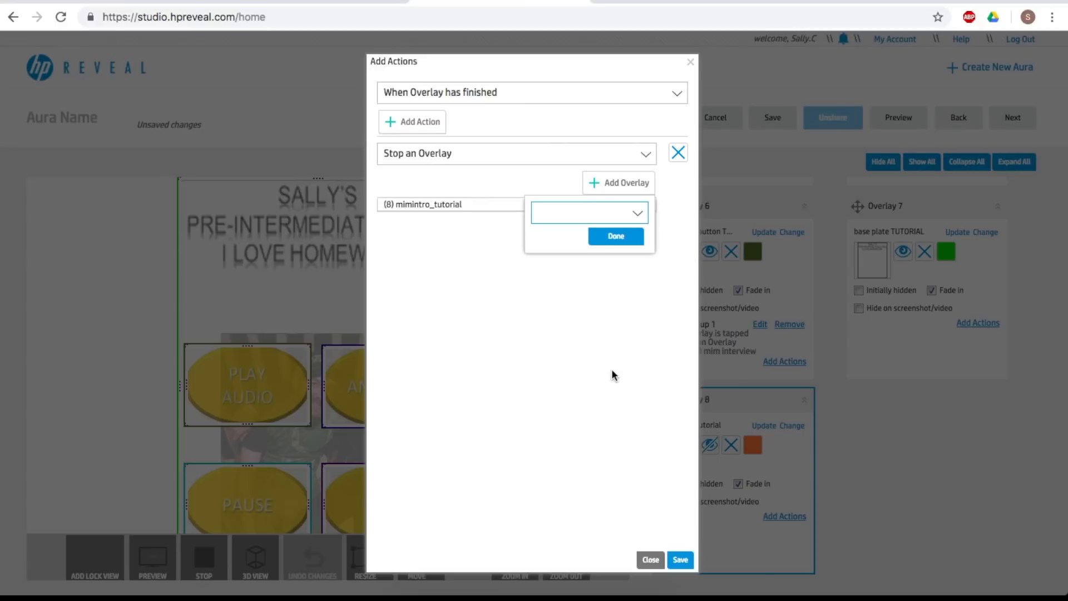
left_click(616, 236)
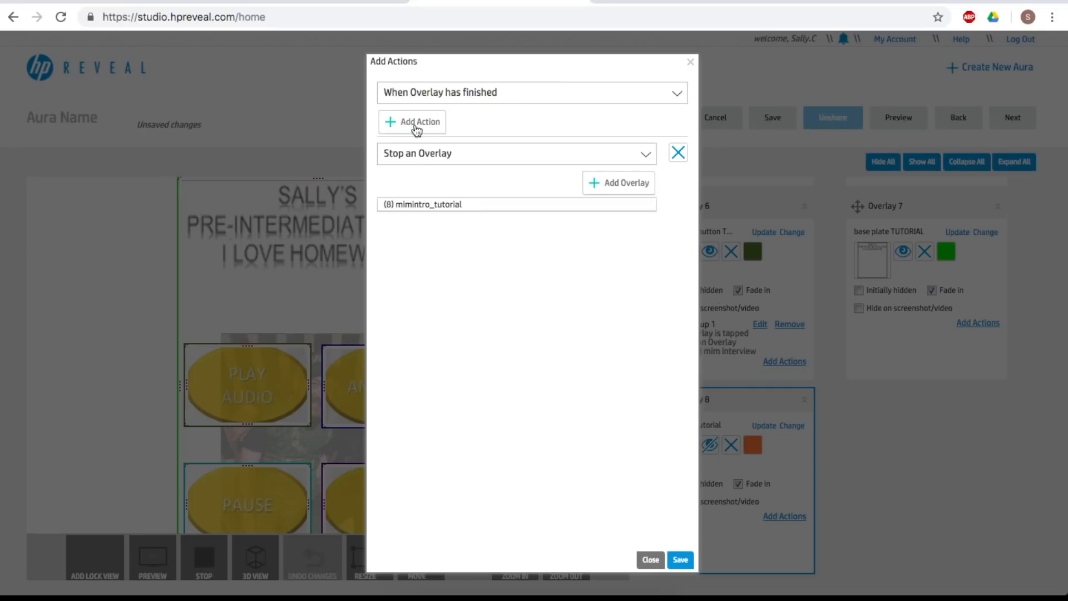
Add a second action to the intro video that starts the (7) base plate TUTORIAL overlay, and save the action group
left_click(416, 129)
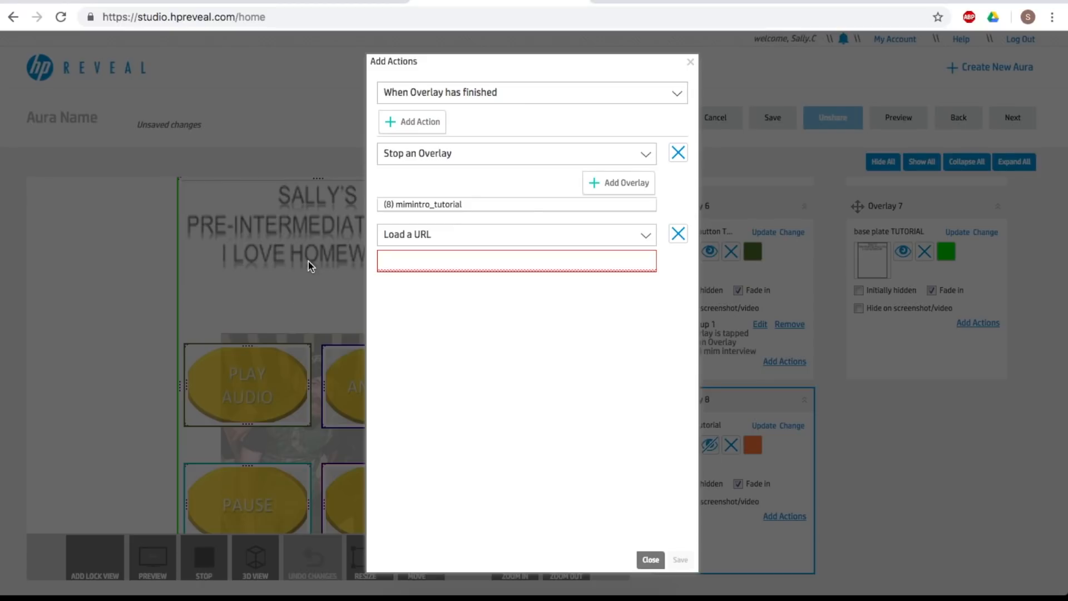
left_click(445, 235)
left_click(527, 266)
left_click(614, 265)
left_click(637, 293)
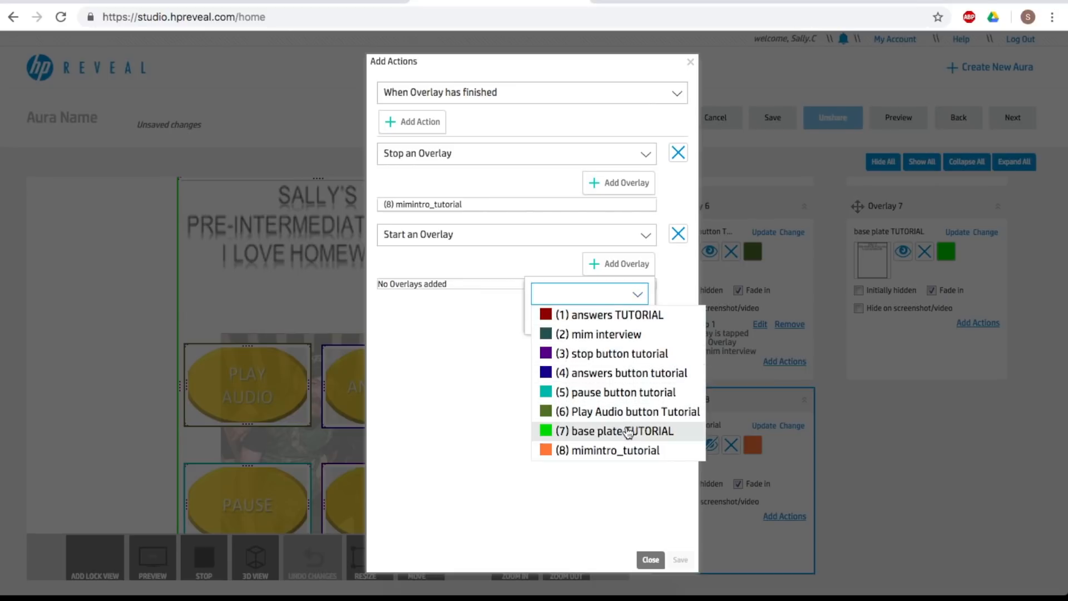
left_click(627, 432)
left_click(616, 317)
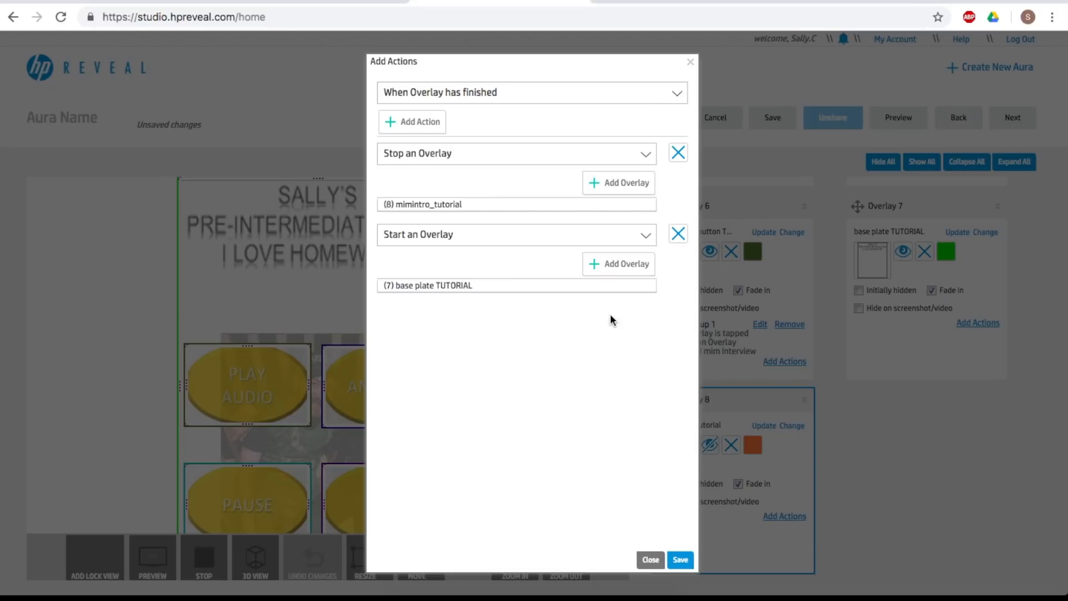
left_click(680, 560)
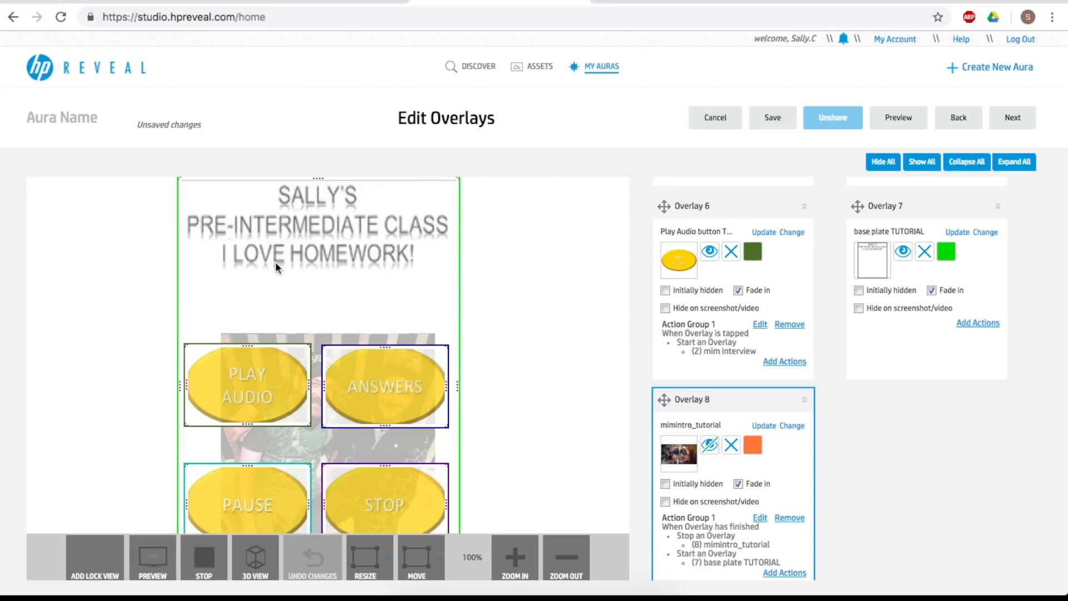
Add a Make an Overlay full screen action to Overlay 7, the base plate, triggered after the overlay has started
left_click(977, 323)
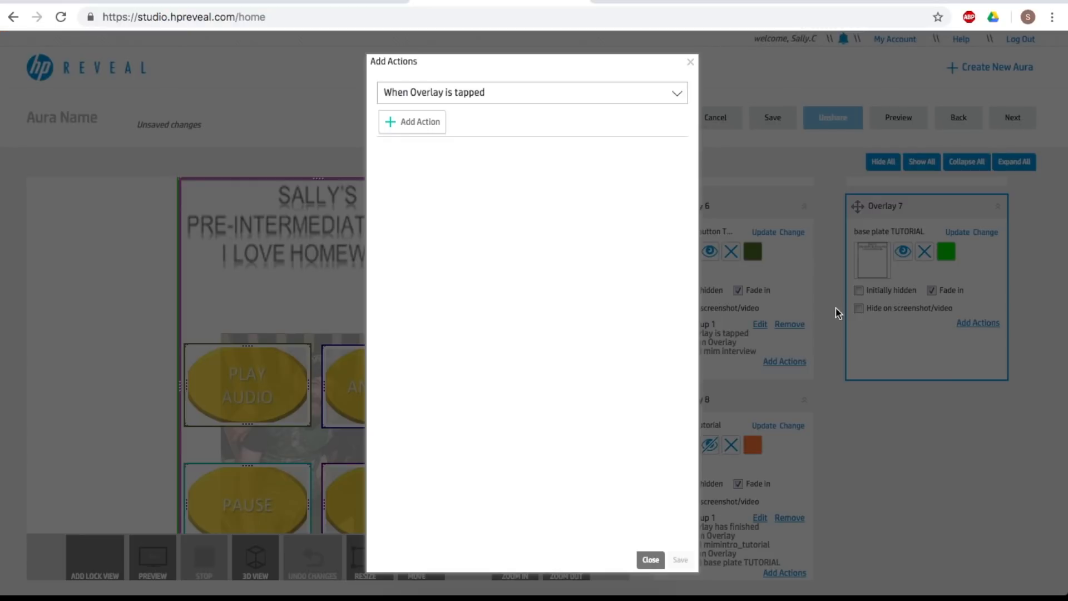
left_click(515, 95)
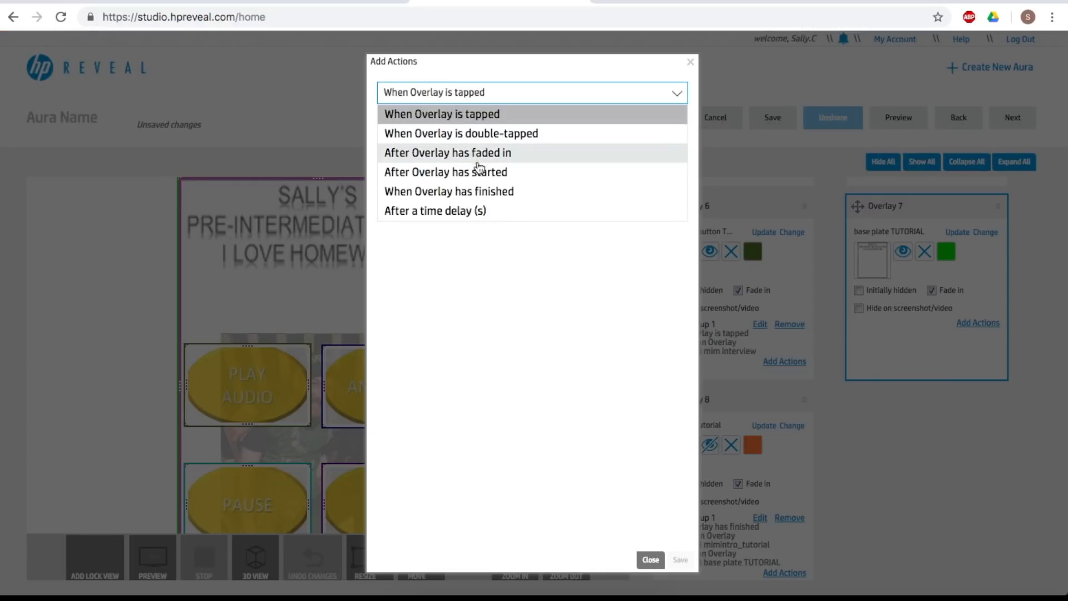
left_click(477, 177)
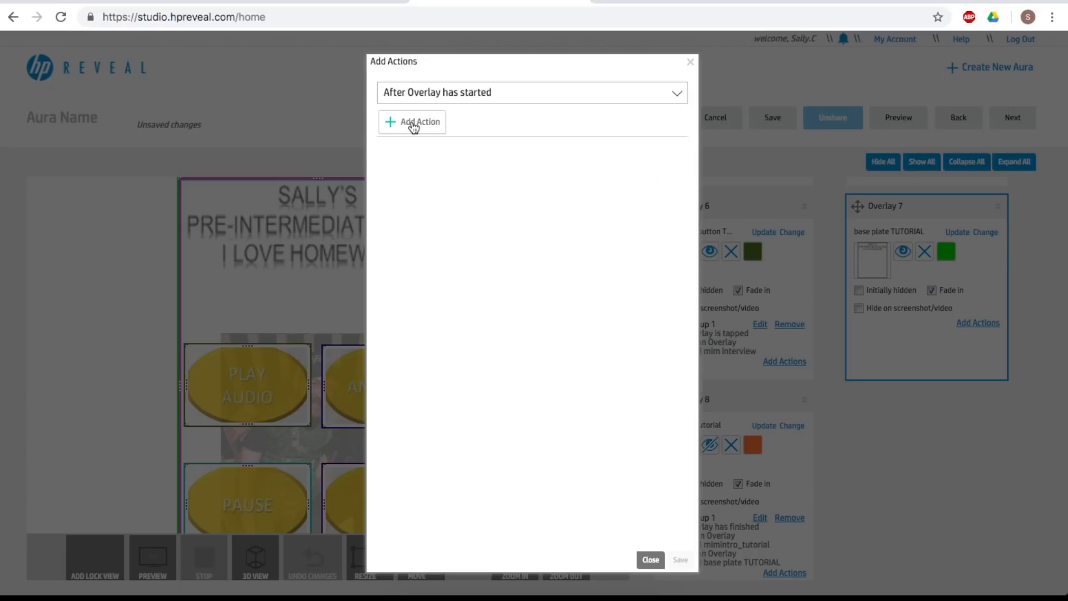
left_click(412, 126)
left_click(644, 158)
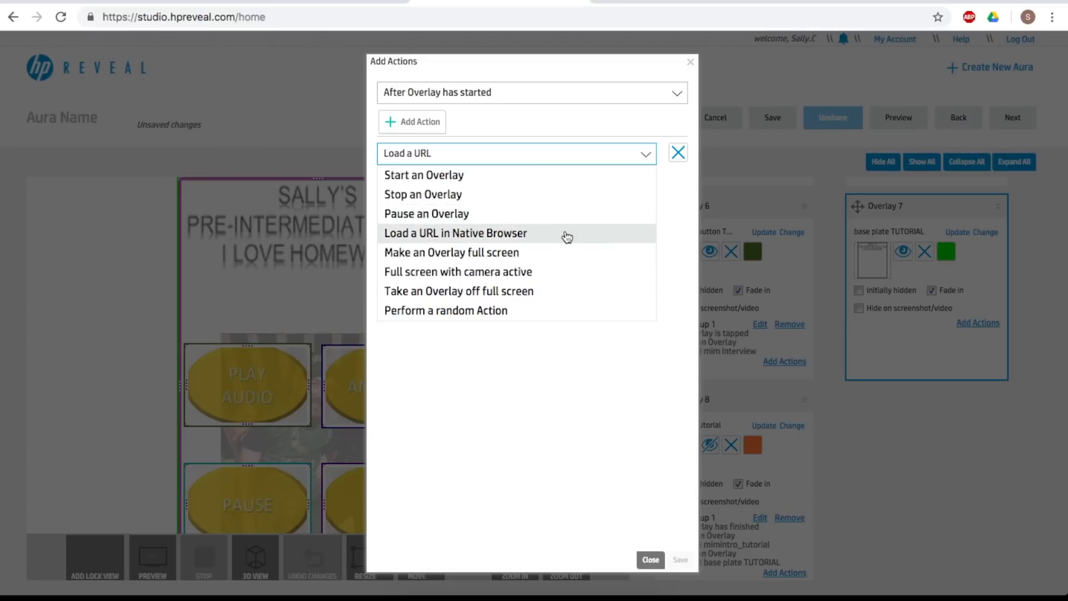
left_click(543, 257)
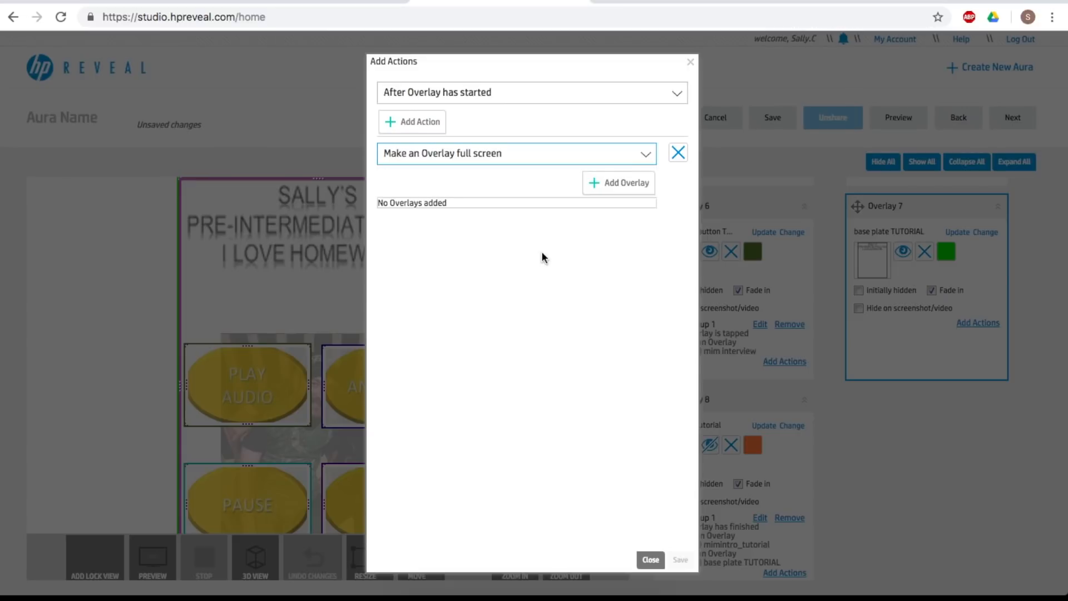
Set (7) base plate TUTORIAL as the overlay made full screen by the base plate's action
left_click(613, 185)
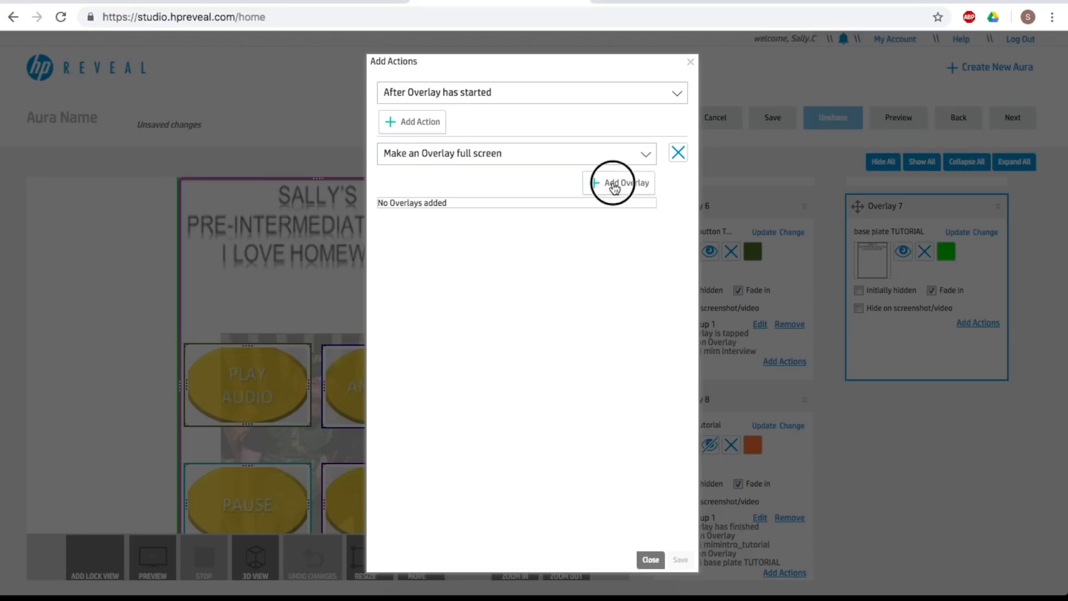
left_click(636, 213)
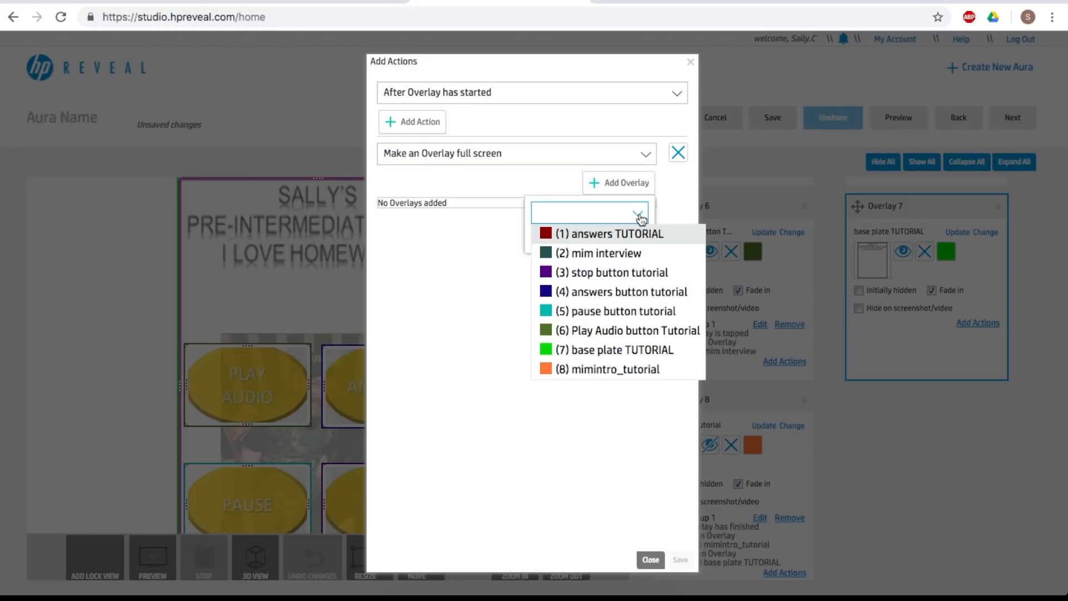
left_click(608, 349)
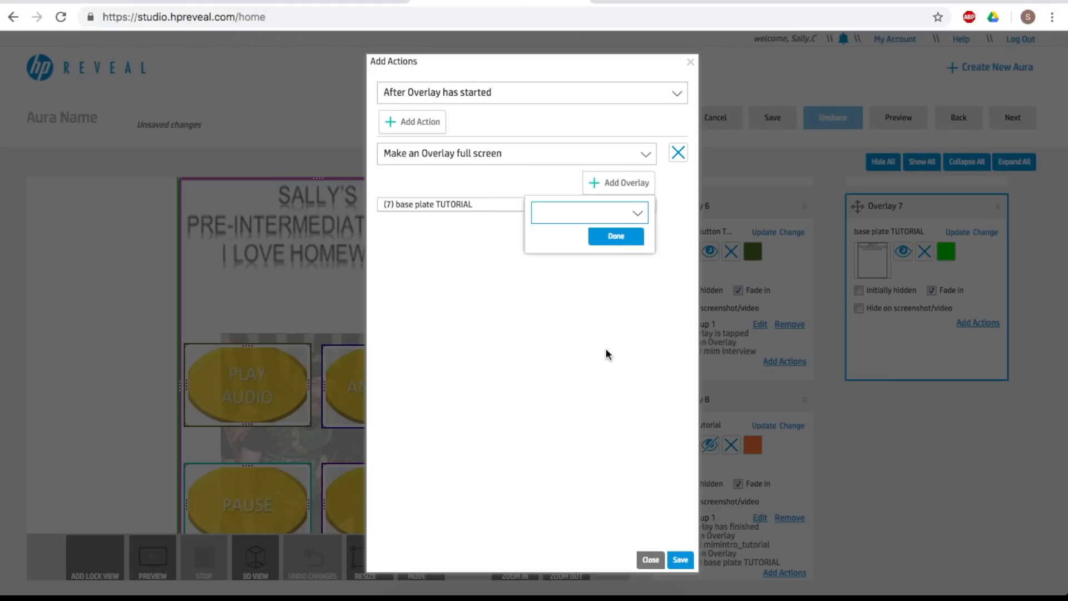
left_click(615, 239)
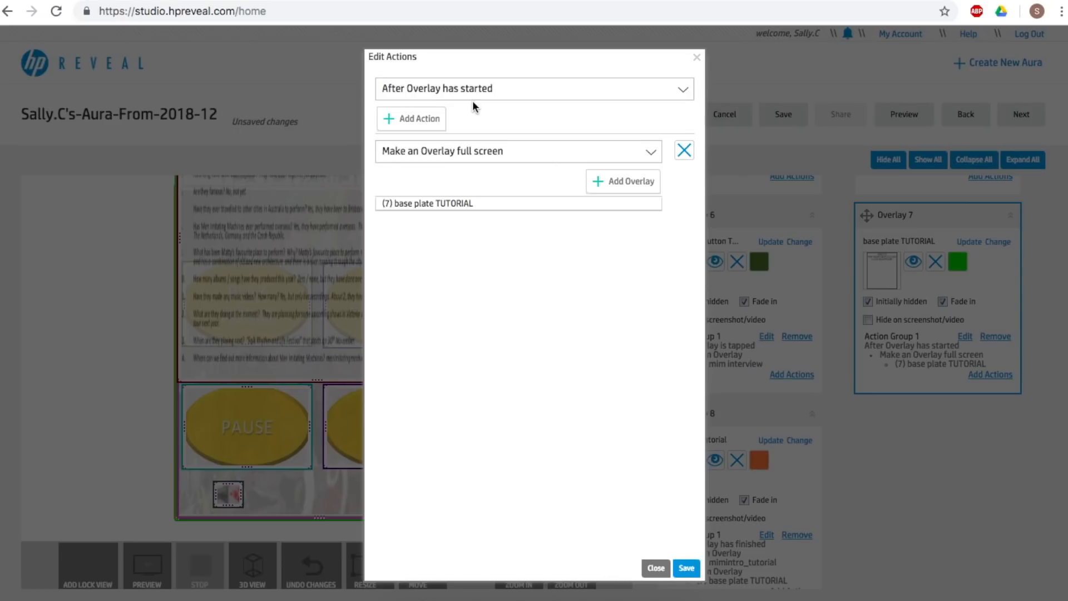
Add a Start an Overlay action to the base plate's existing action group
left_click(410, 124)
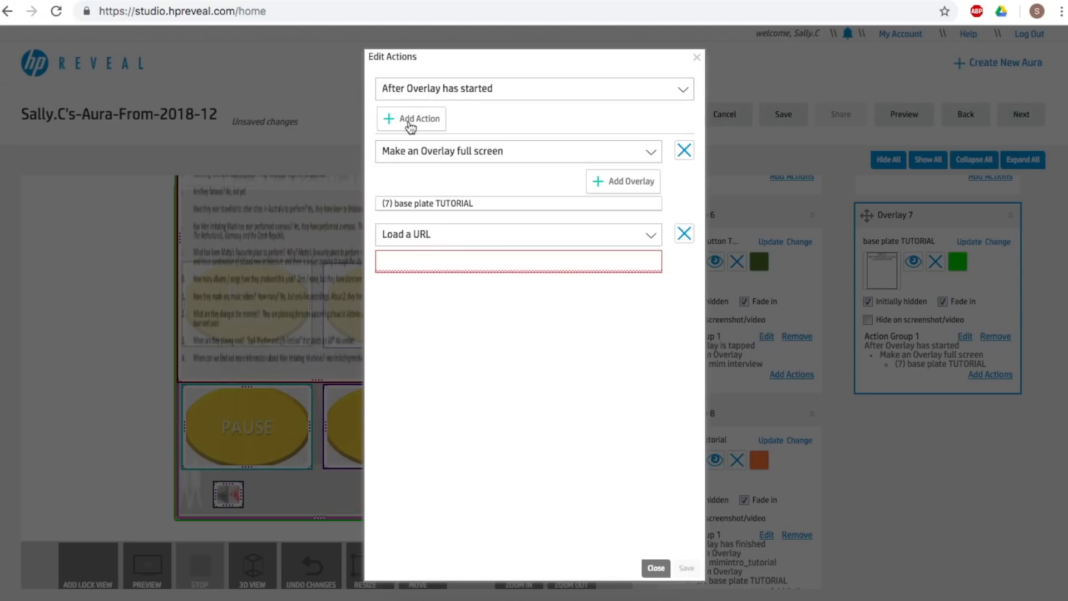
left_click(645, 242)
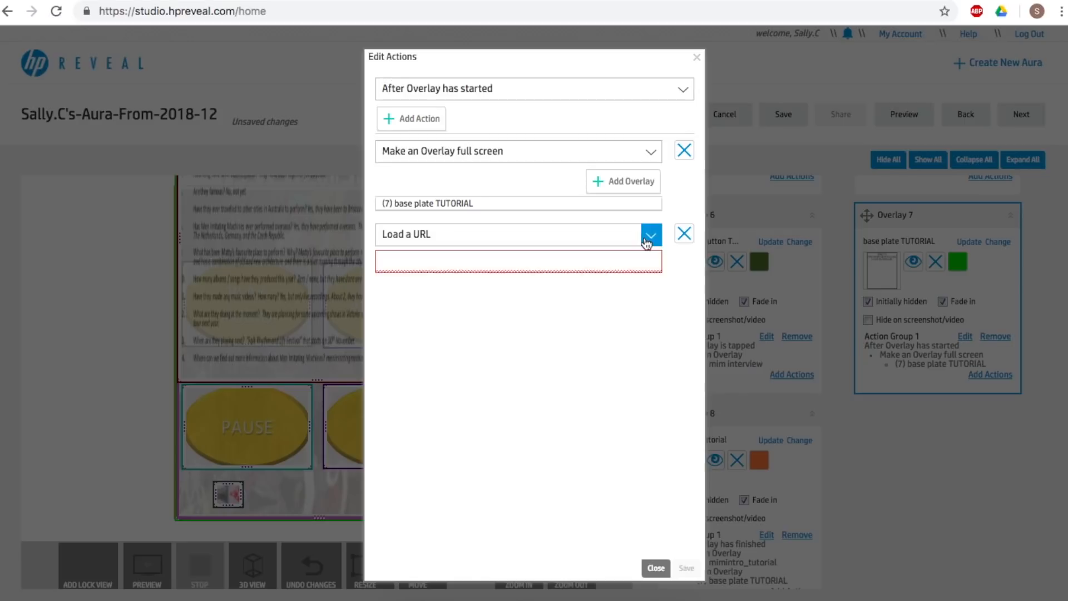
left_click(503, 260)
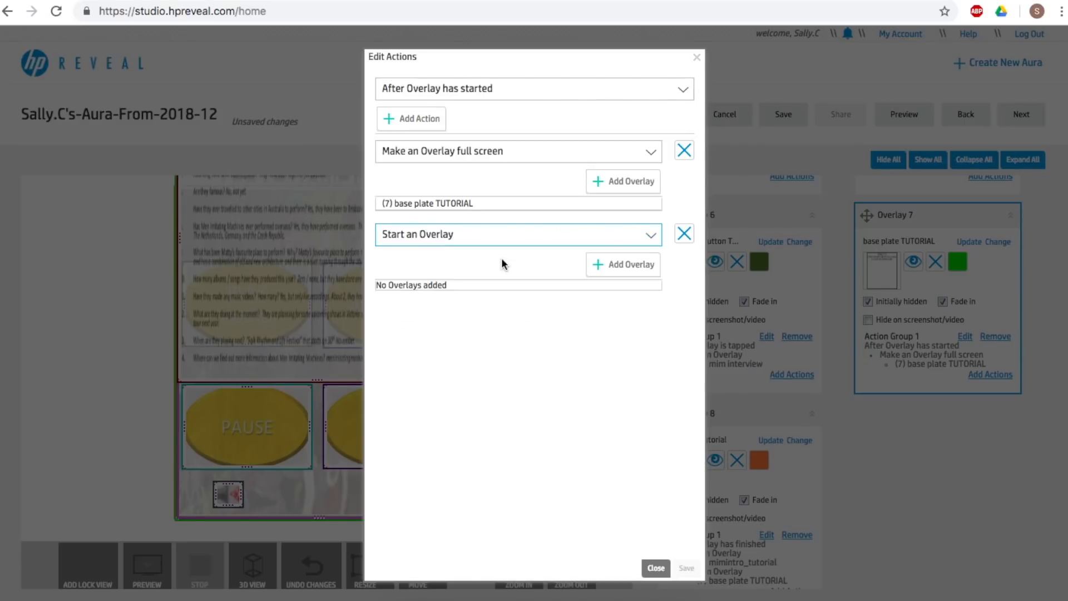
Set the stop, answers, Play Audio and pause button overlays (3, 4, 6 and 5) as those started by the base plate's action
left_click(623, 265)
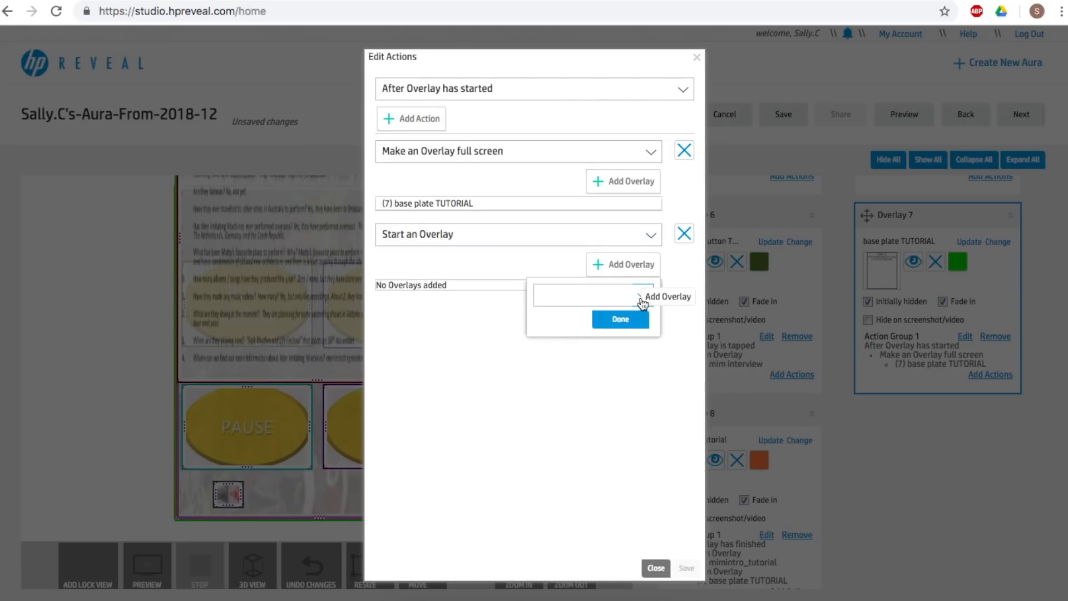
left_click(642, 299)
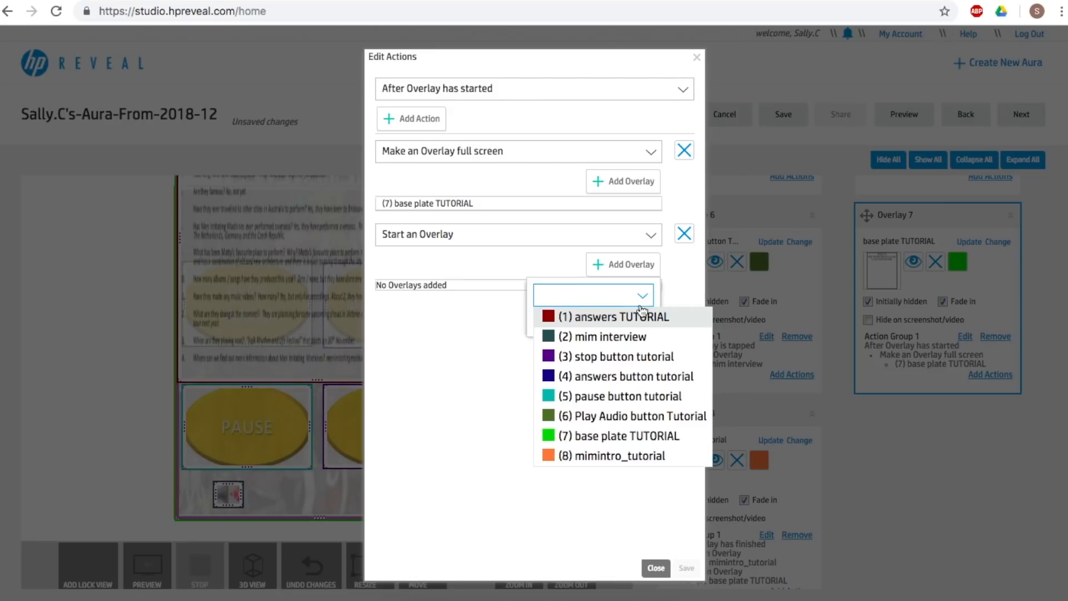
left_click(625, 361)
left_click(642, 295)
left_click(633, 351)
left_click(646, 298)
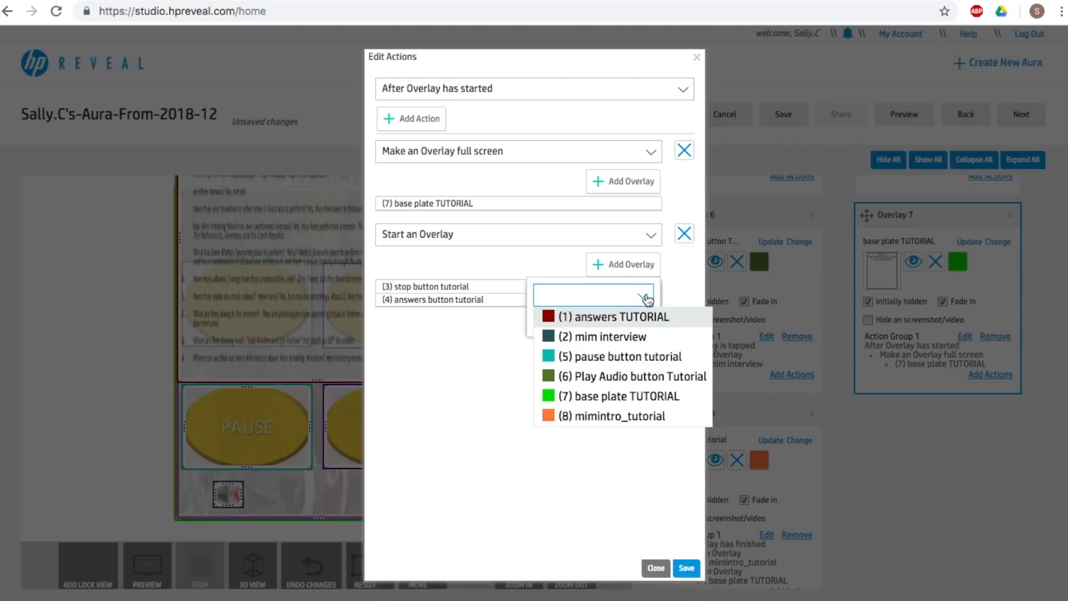
left_click(634, 377)
left_click(644, 295)
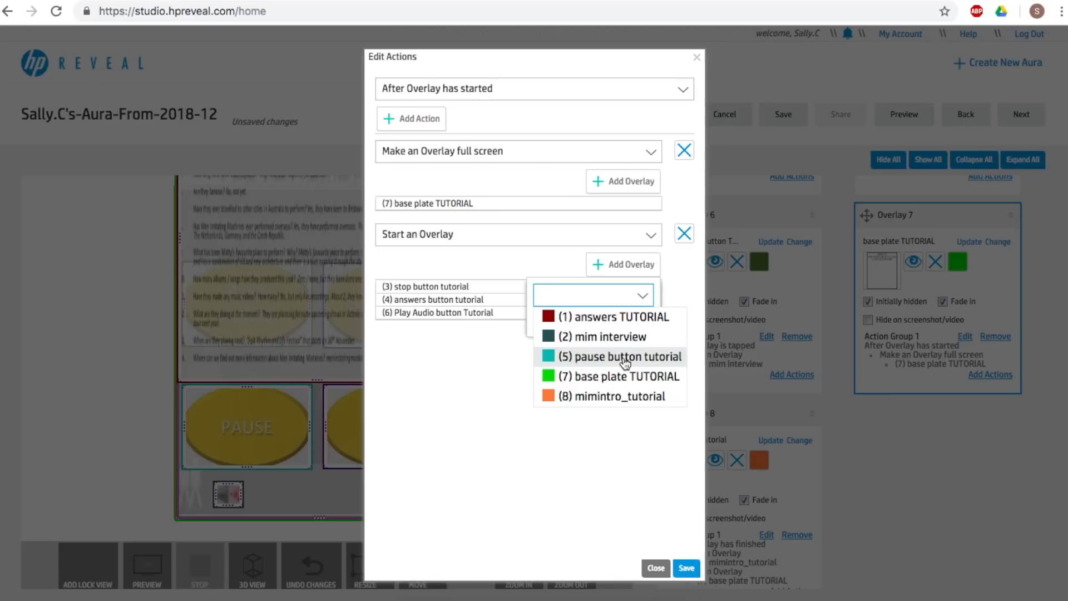
left_click(625, 362)
left_click(621, 325)
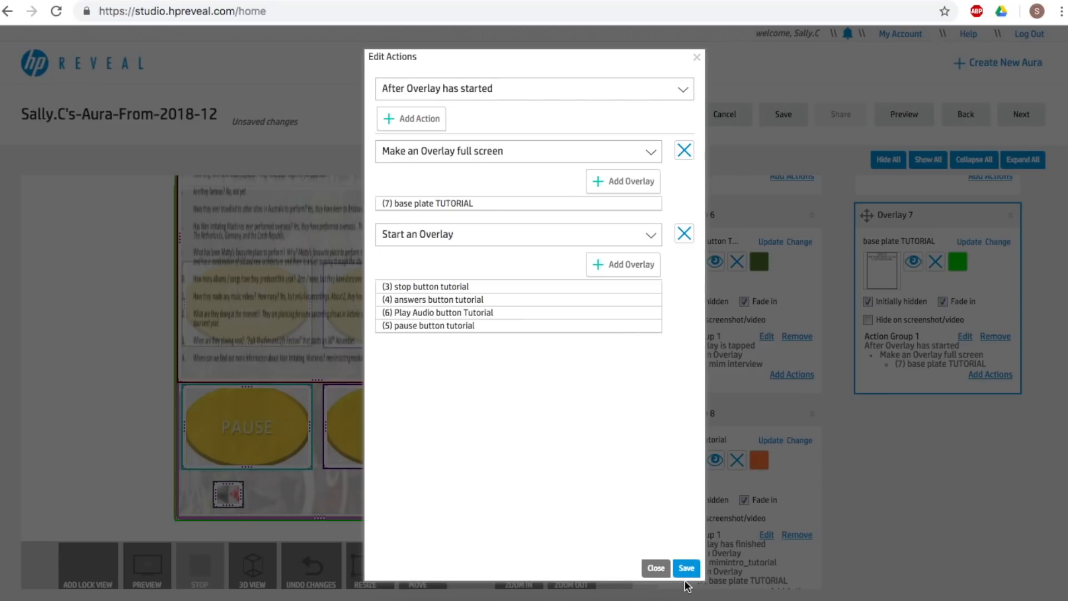
Save the base plate's actions and mark the base plate TUTORIAL, answers TUTORIAL and mim interview overlays as initially hidden
left_click(686, 568)
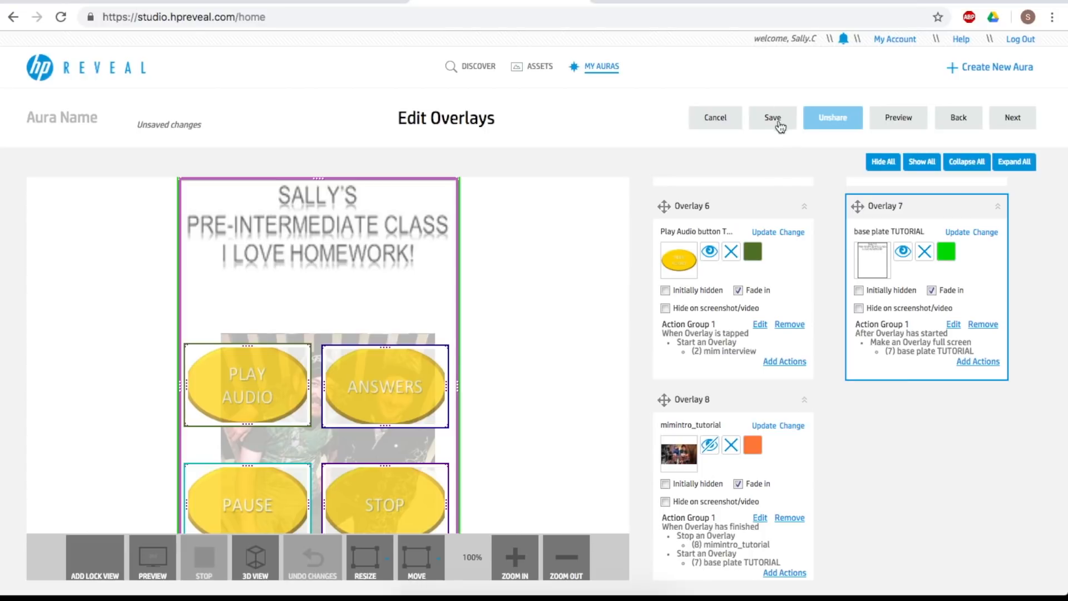
scroll(816, 500, "down", 1)
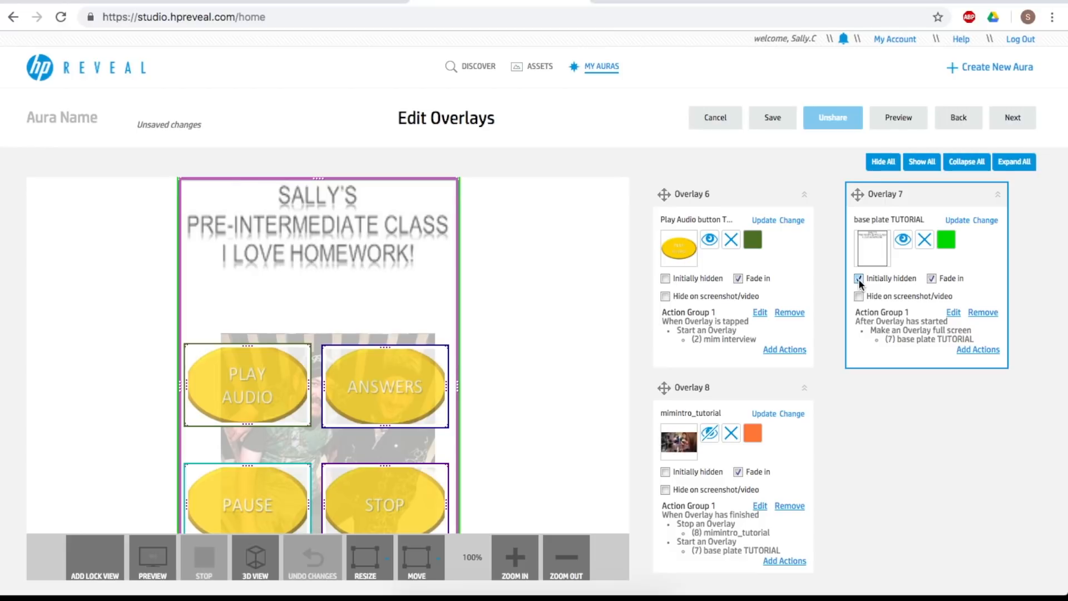
scroll(858, 279, "up", 4)
scroll(858, 282, "up", 5)
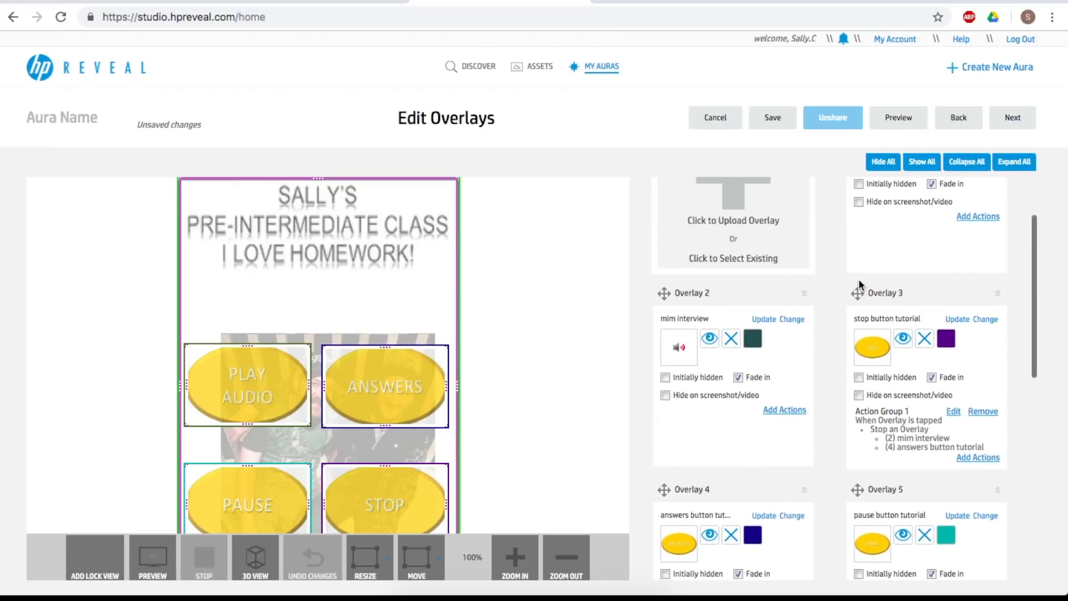
scroll(859, 279, "up", 2)
left_click(859, 274)
left_click(665, 468)
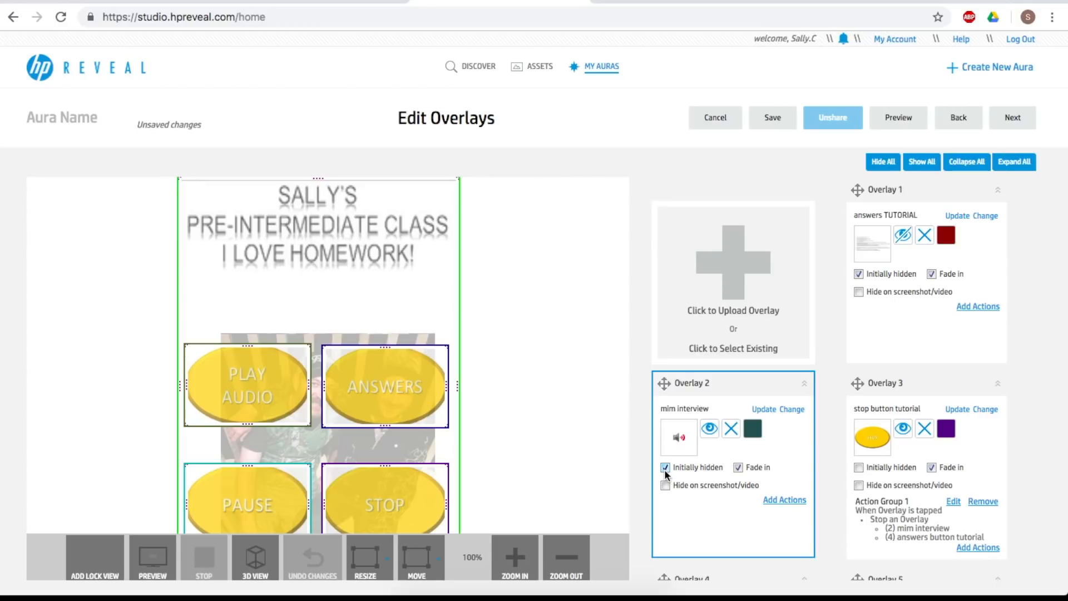
Mark the Play Audio, answers, pause and stop button overlays as initially hidden
scroll(664, 469, "down", 2)
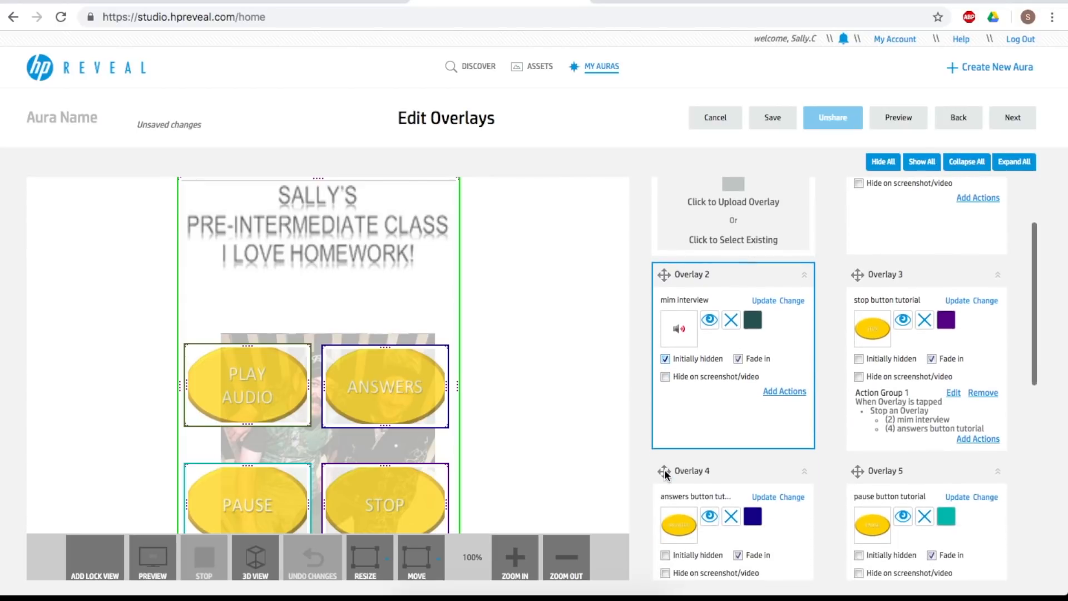
scroll(664, 360, "down", 8)
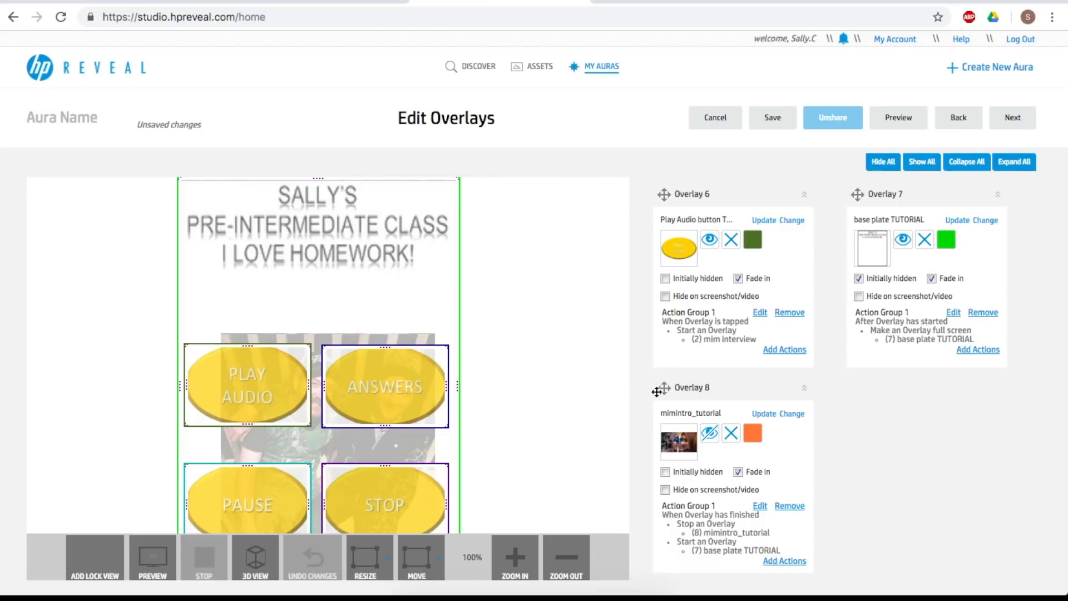
left_click(737, 471)
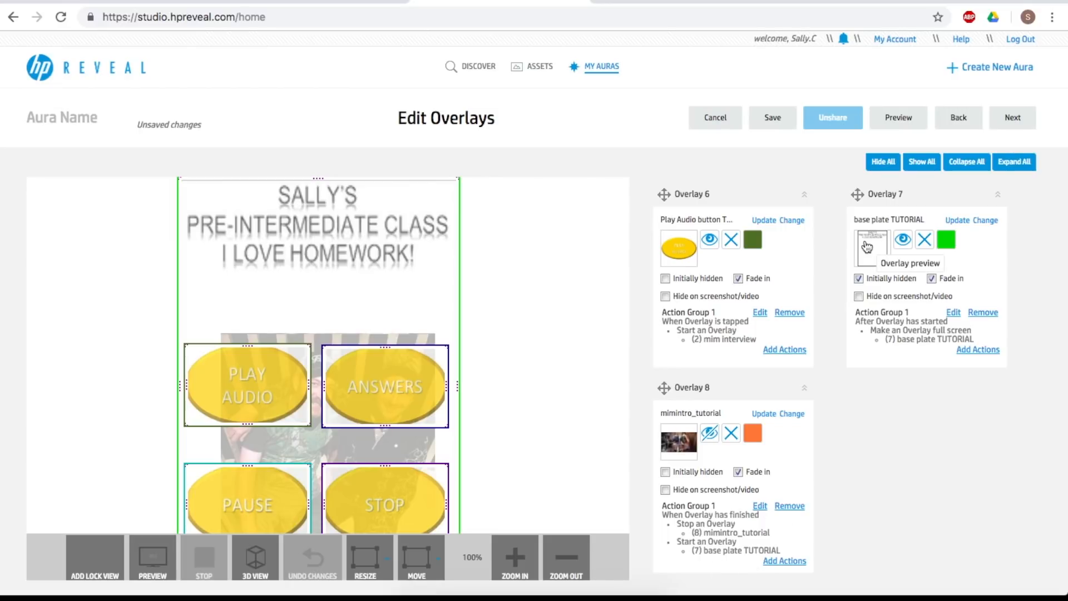
scroll(867, 246, "up", 1)
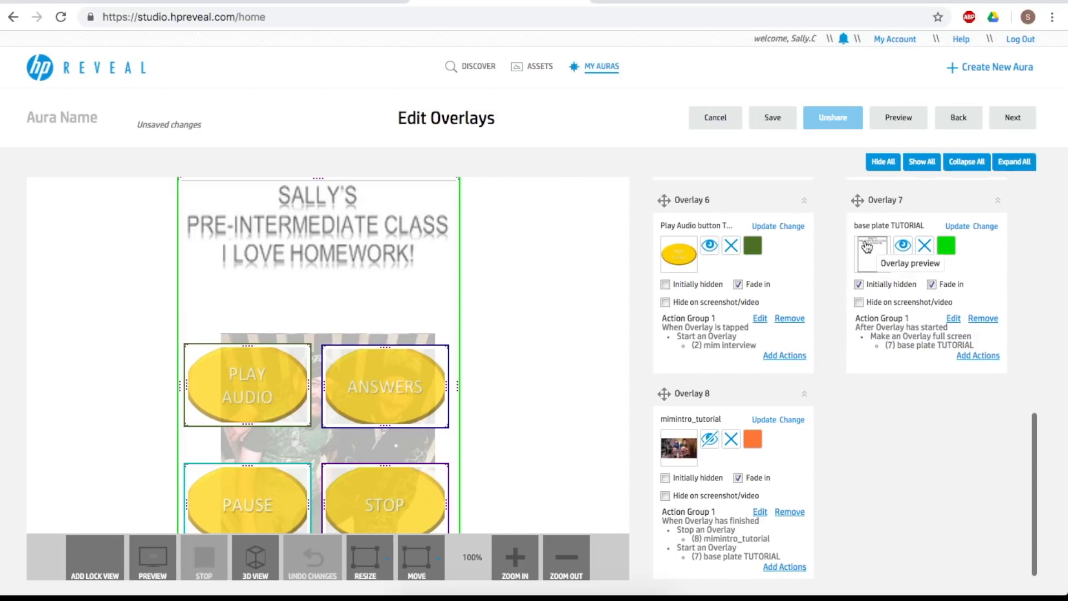
scroll(866, 247, "up", 5)
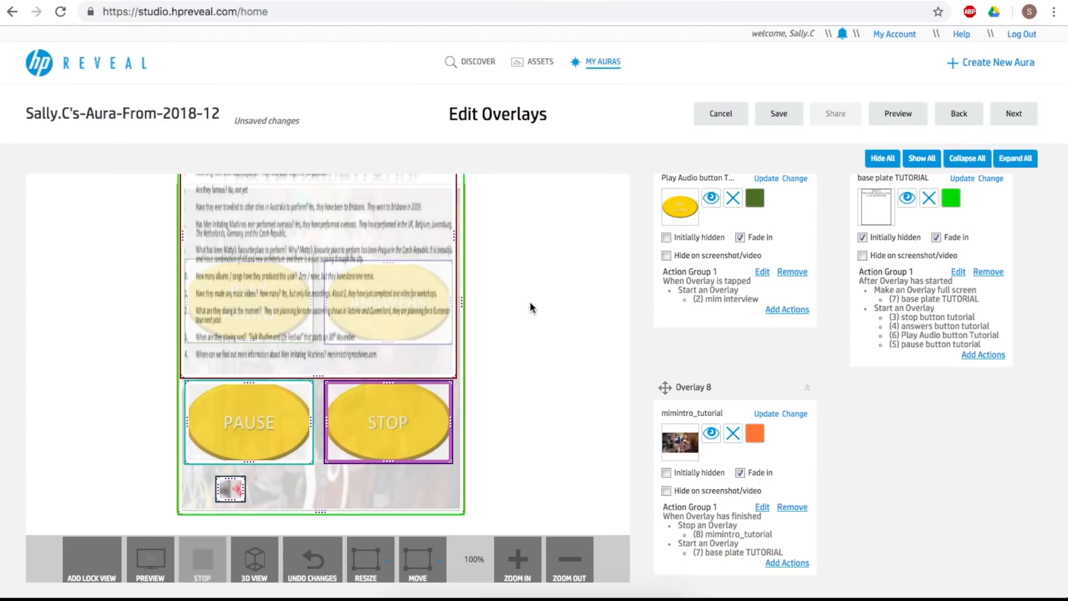
left_click(667, 238)
left_click(670, 314)
left_click(863, 314)
left_click(862, 288)
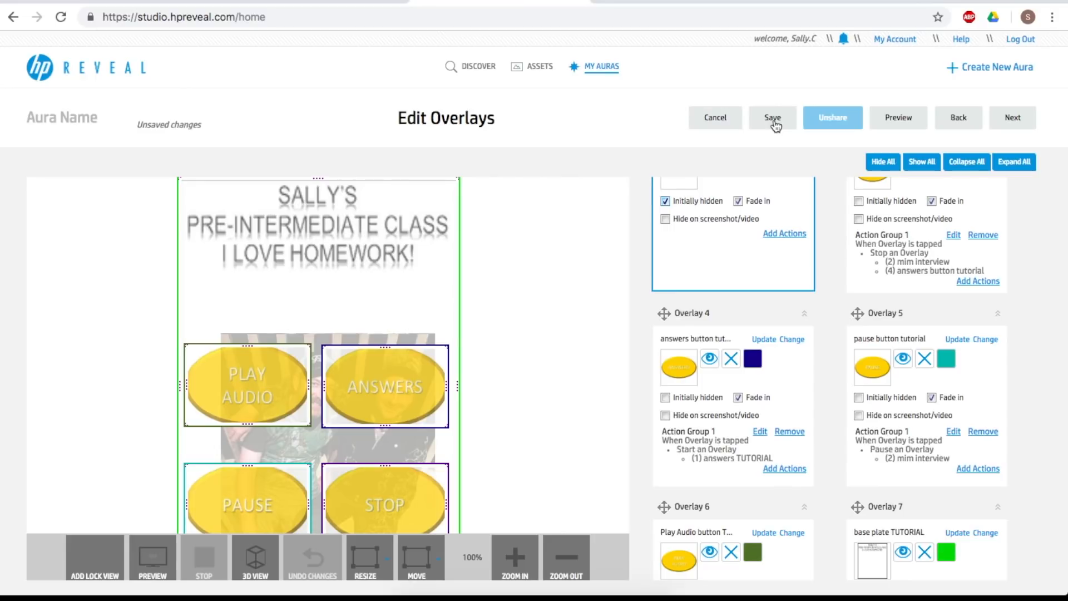
Save the aura, continue to its naming and summary page, and open the preview with the trigger image
left_click(773, 121)
left_click(1017, 119)
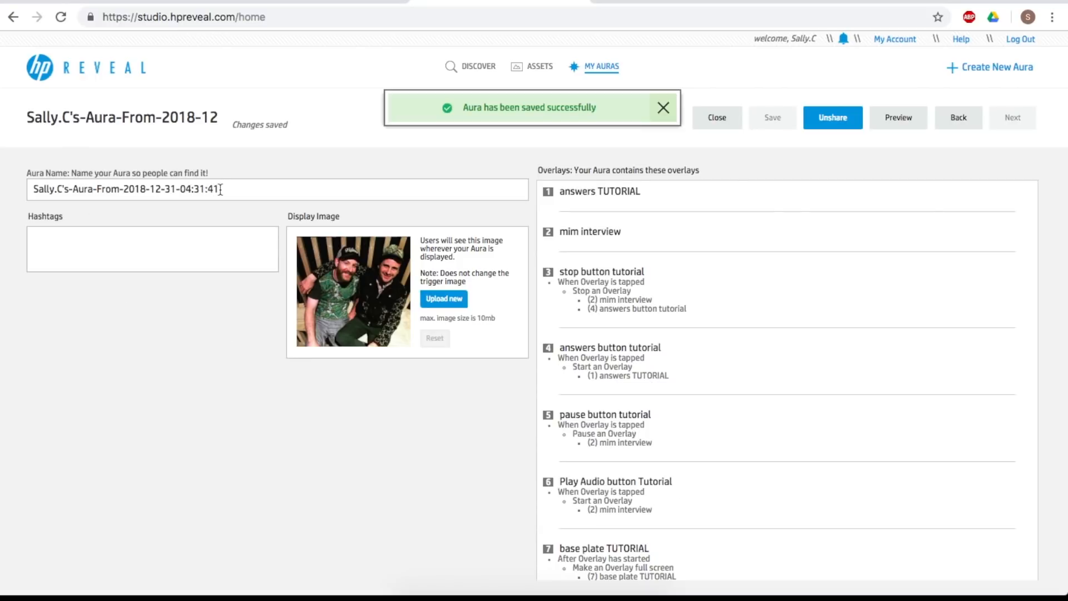
left_click(899, 119)
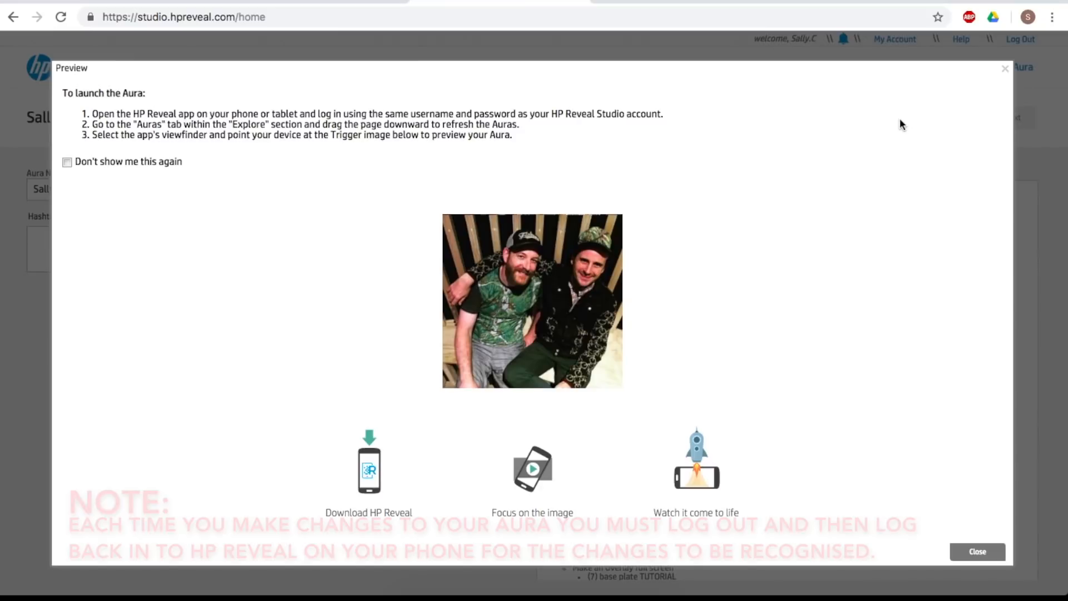